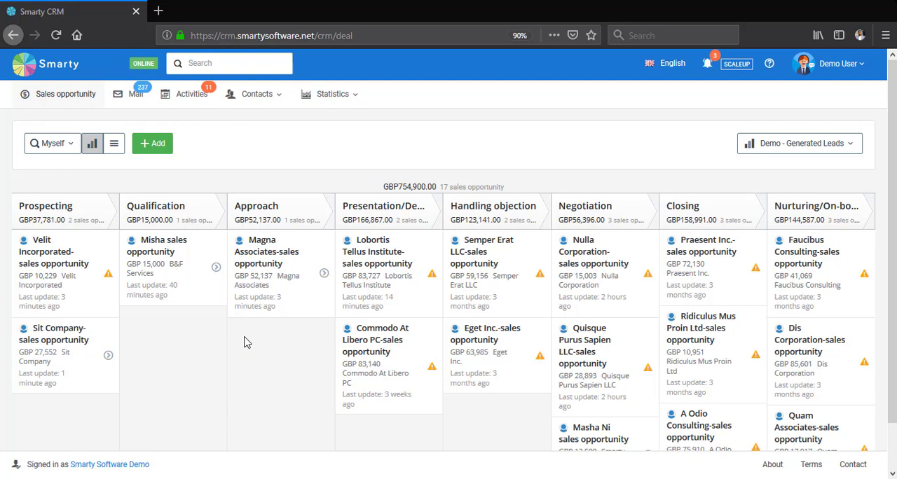
# - Move the Sit Company sales opportunity from the Prospecting stage to the Approach stage
pyautogui.moveTo(70, 346); pyautogui.dragTo(299, 381)
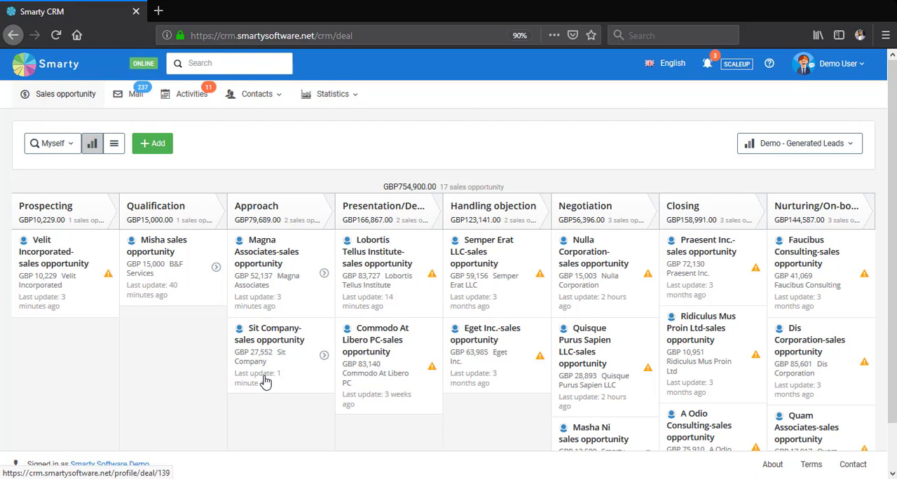
# - Look through the mailbox, the activities list and the list of contact persons
pyautogui.click(141, 96)
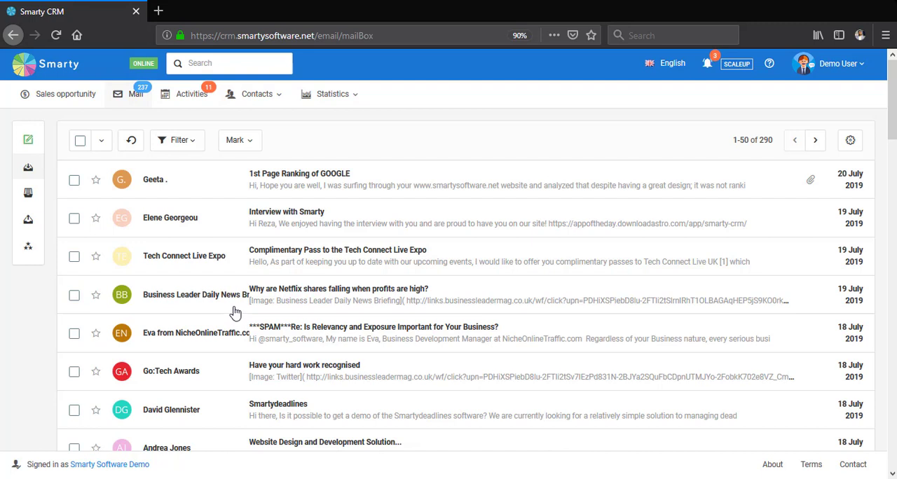
pyautogui.click(193, 105)
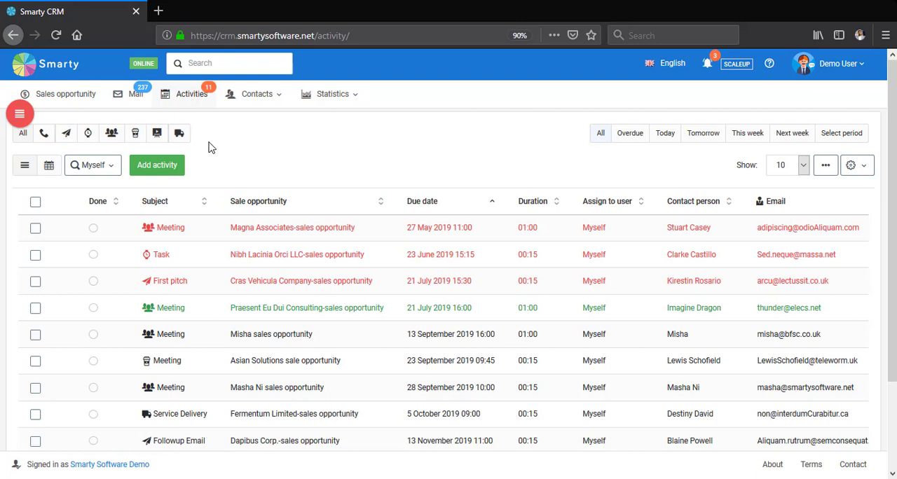
pyautogui.click(286, 107)
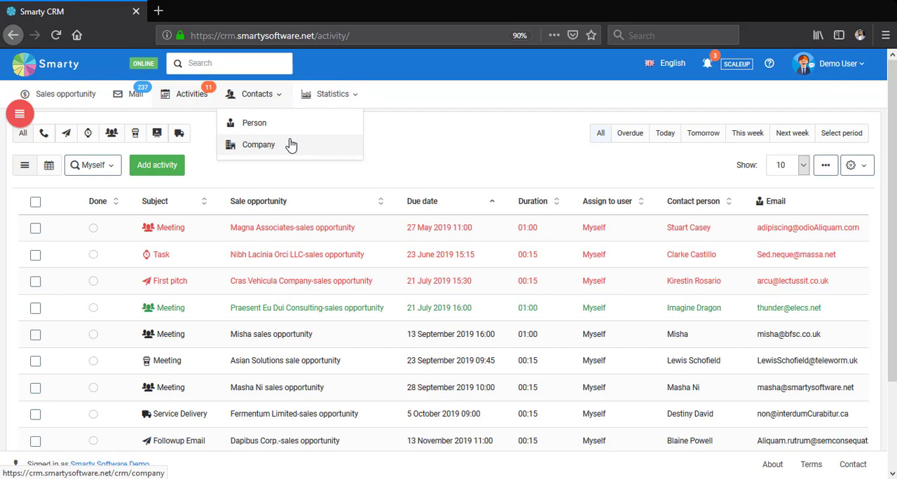
pyautogui.click(285, 127)
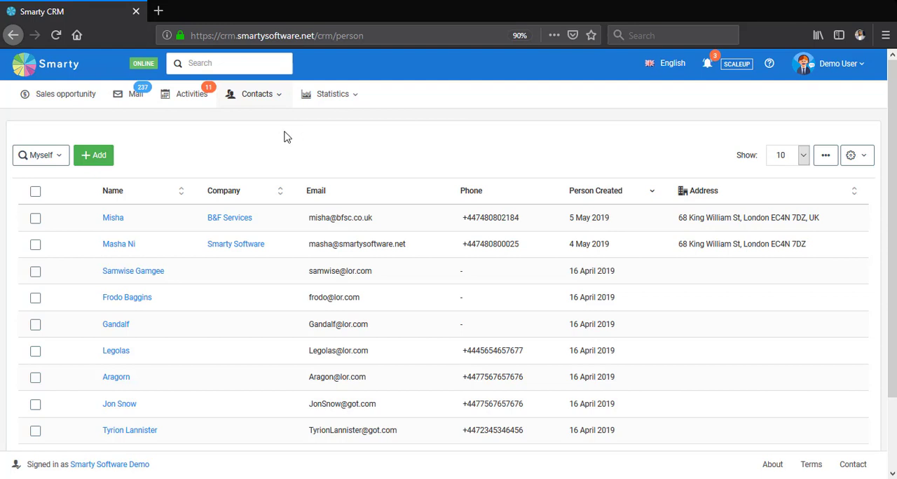
# - Show the statistics dashboard for this year across all pipelines and review its sales and activity figures
pyautogui.click(361, 103)
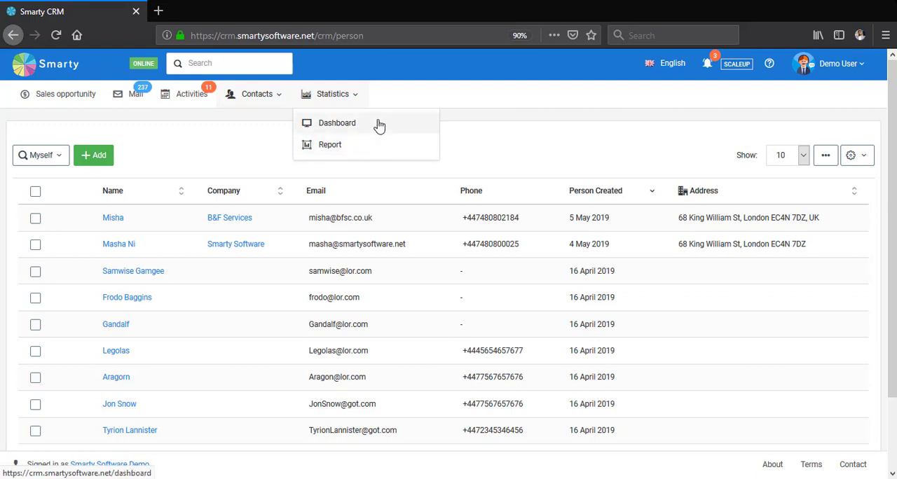
pyautogui.click(379, 125)
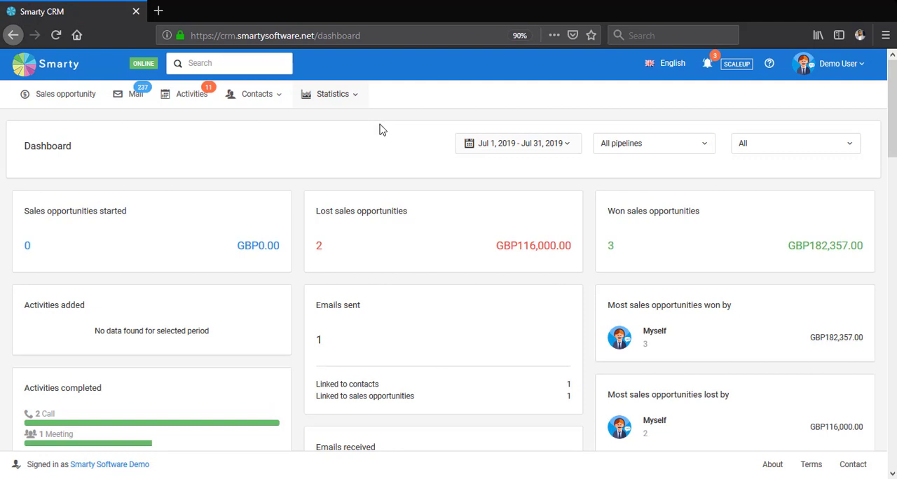
pyautogui.click(518, 149)
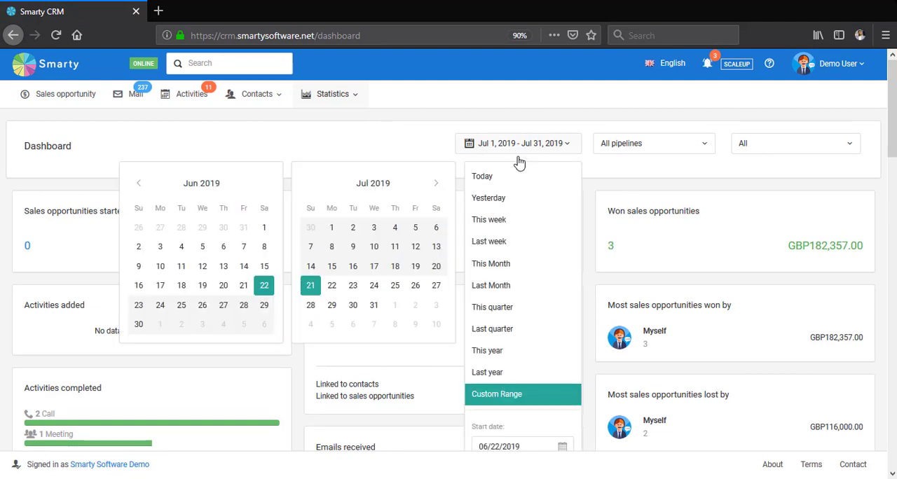
pyautogui.click(496, 351)
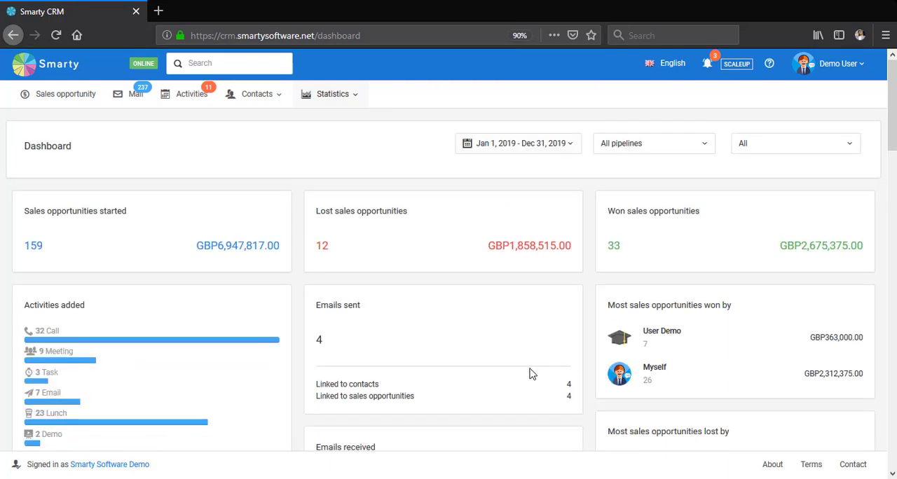
pyautogui.click(572, 154)
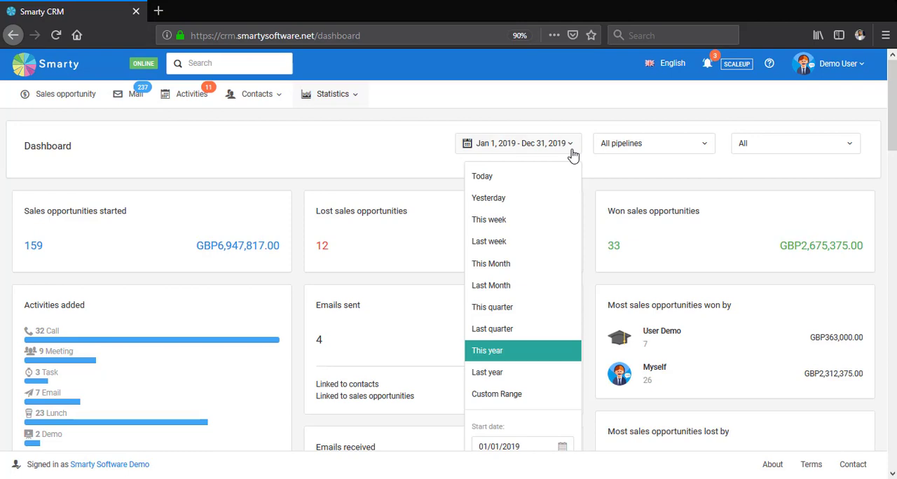
pyautogui.click(457, 122)
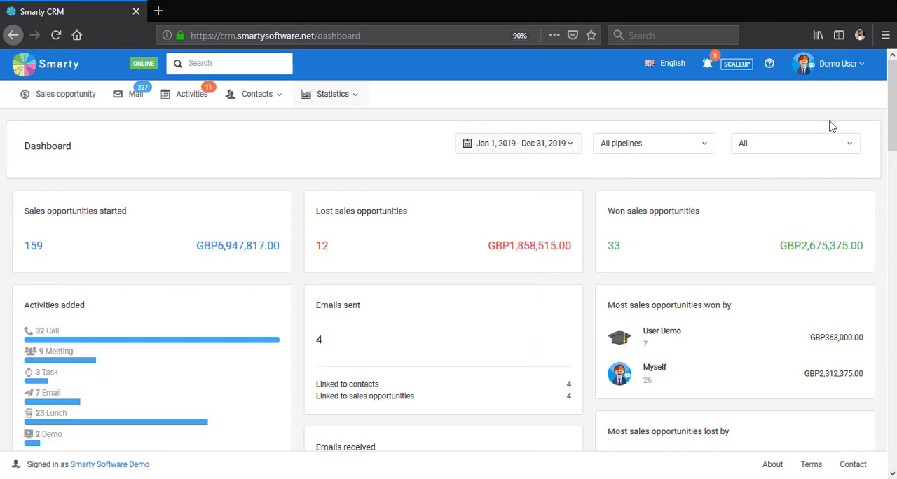
pyautogui.scroll(-10, 449, 249)
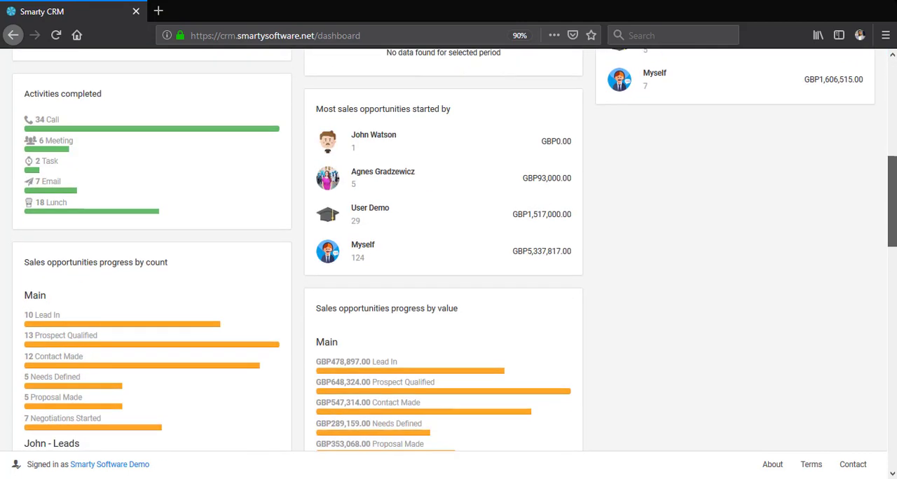
pyautogui.scroll(-5, 448, 249)
pyautogui.scroll(12, 448, 250)
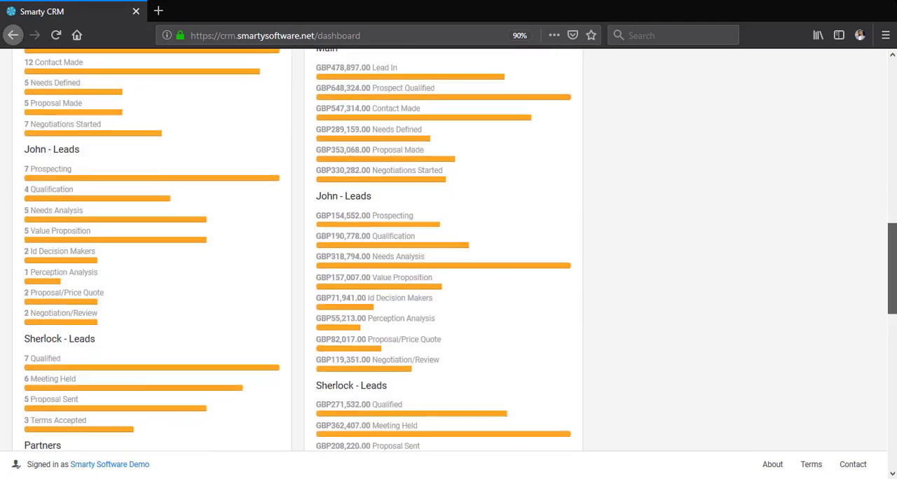
pyautogui.scroll(3, 872, 154)
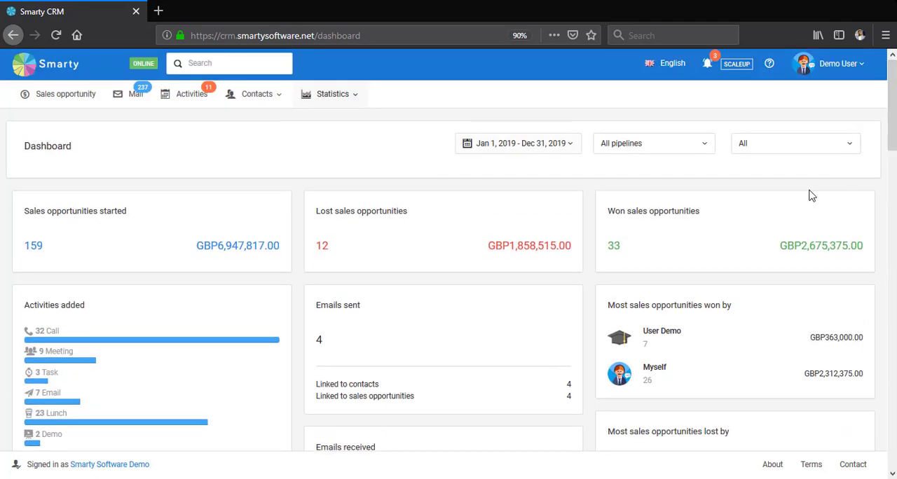
# - Open the statistics report for added activities in the Main pipeline and set its period to this year
pyautogui.click(347, 98)
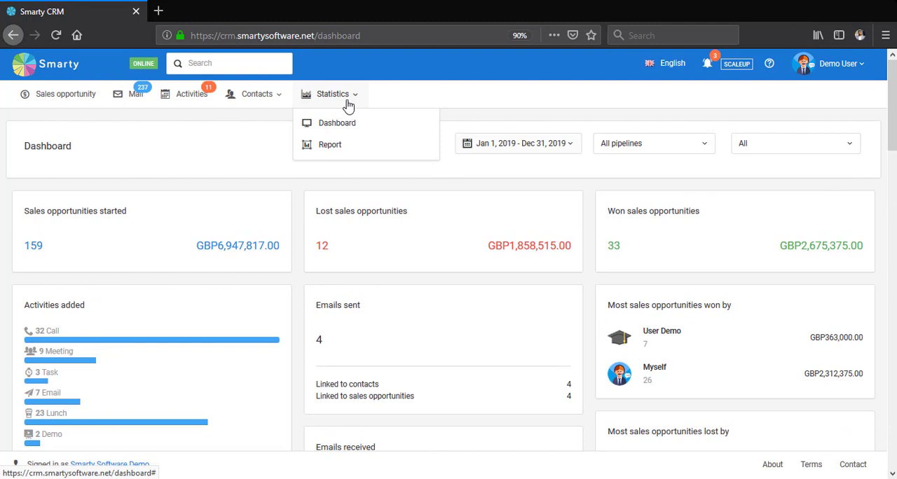
pyautogui.click(345, 143)
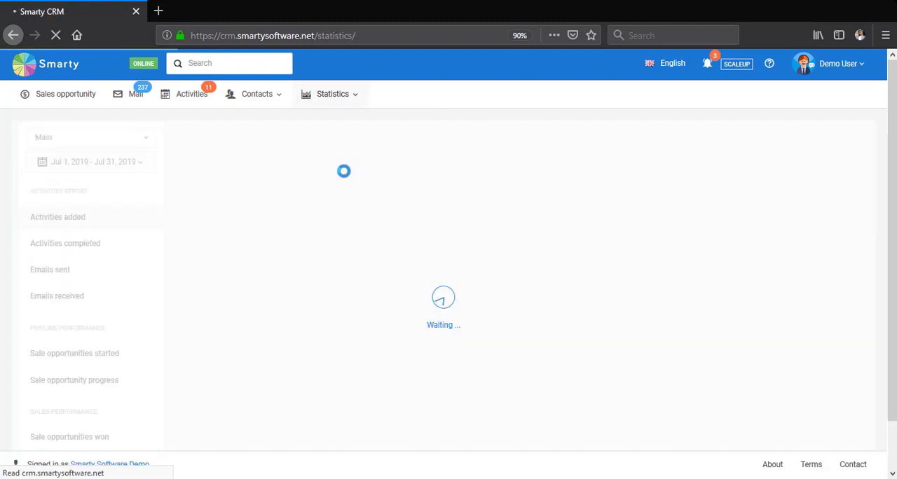
pyautogui.click(126, 162)
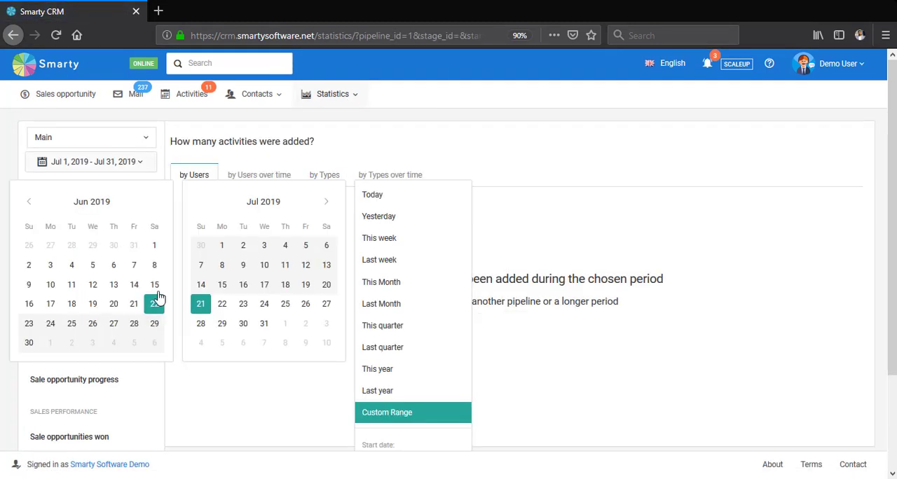
pyautogui.click(415, 377)
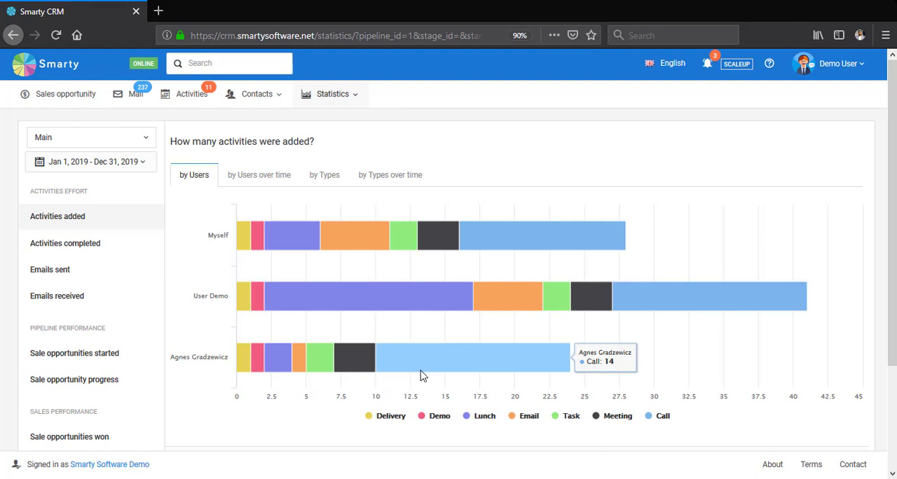
# - View the added activities by users over time and by types, and check the available report periods
pyautogui.click(277, 176)
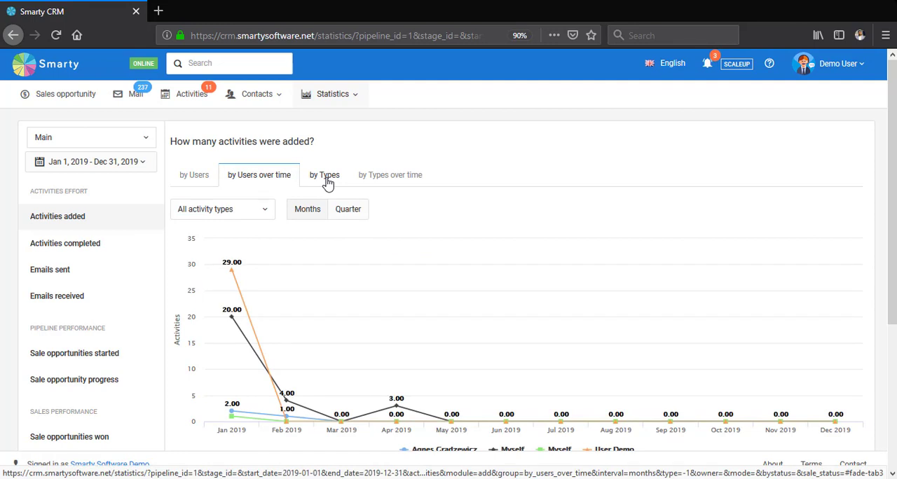
pyautogui.click(326, 180)
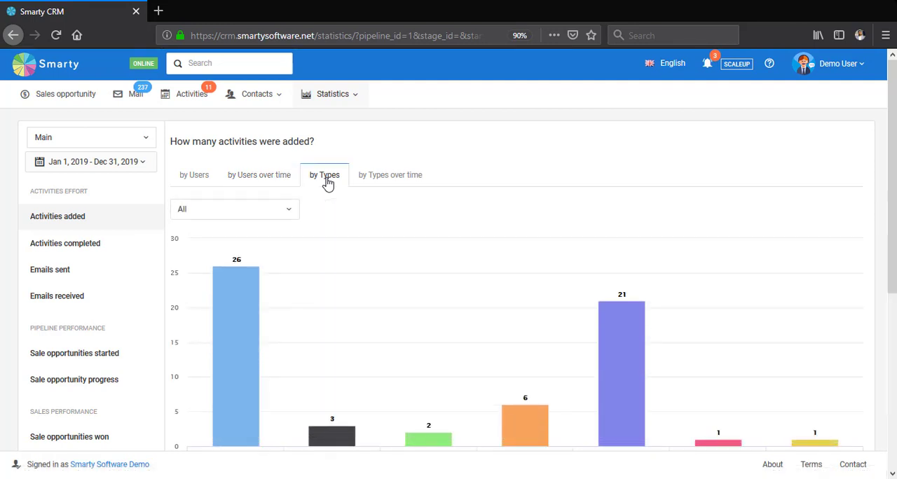
pyautogui.click(132, 163)
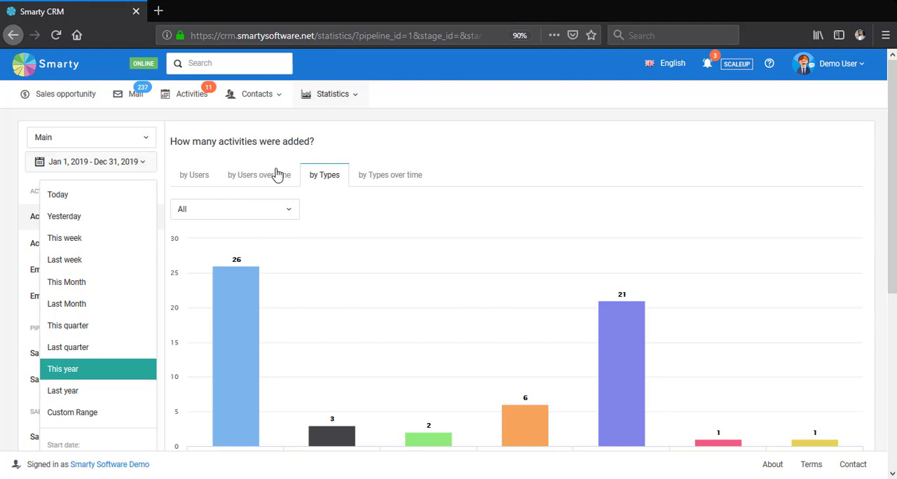
pyautogui.click(649, 123)
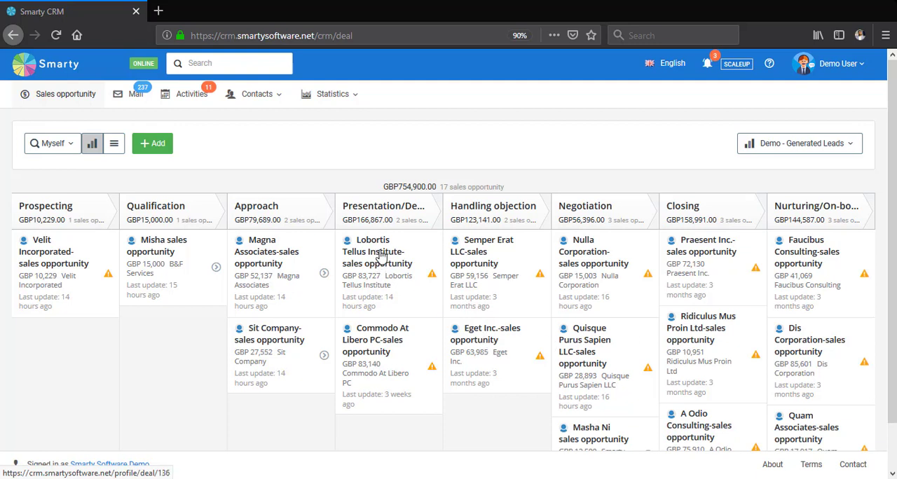
# - Create a new pipeline titled "Demo pipeline" in the account's pipeline settings
pyautogui.click(862, 71)
pyautogui.click(843, 123)
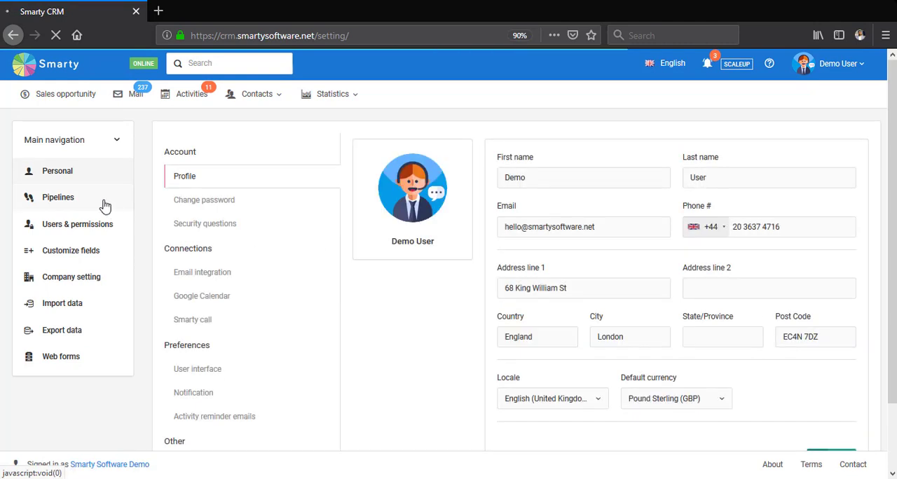
pyautogui.click(103, 204)
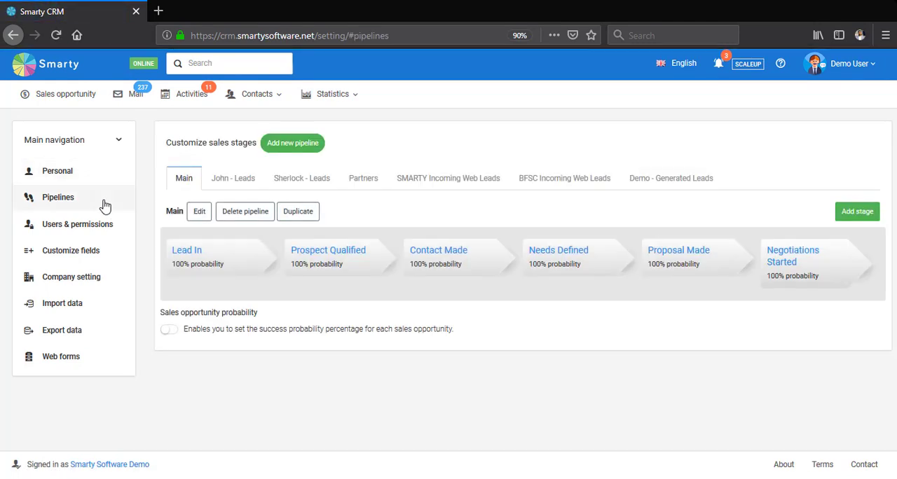
pyautogui.click(314, 152)
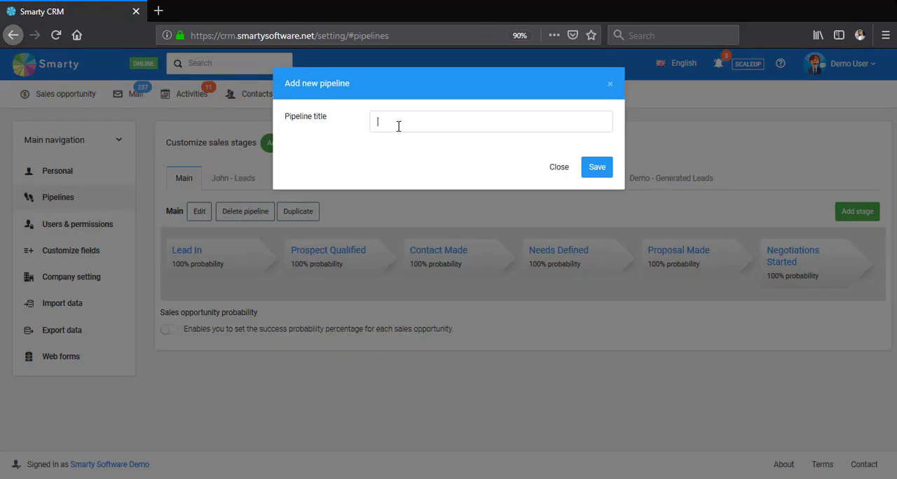
pyautogui.click(398, 126)
pyautogui.write('Demo pipeline')
pyautogui.click(597, 168)
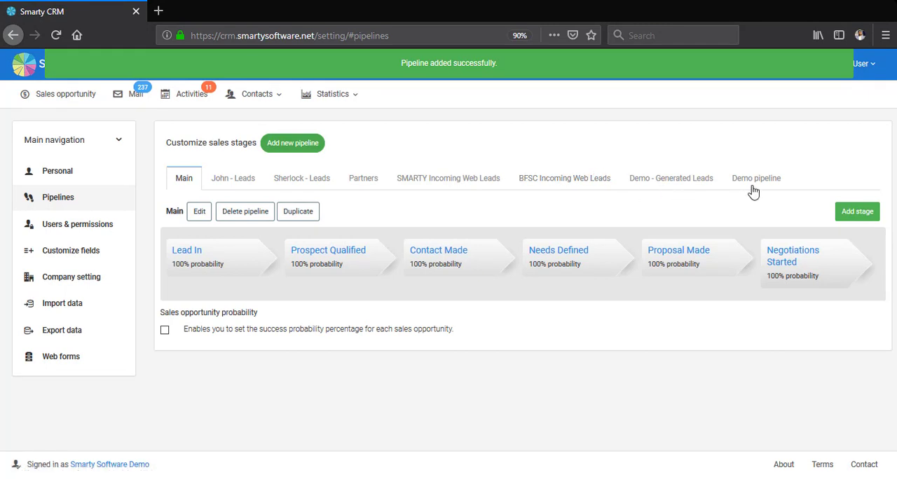
# - Add a first sales stage named "Leads In" to Demo pipeline
pyautogui.click(758, 183)
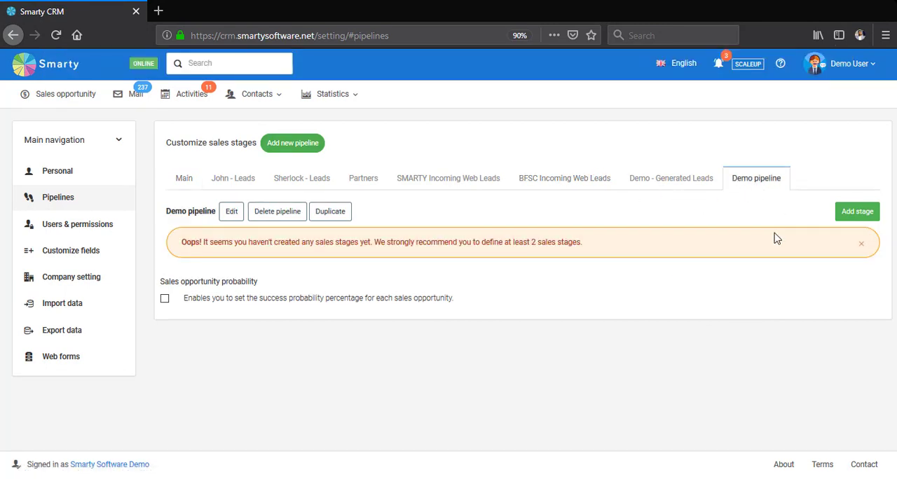
pyautogui.click(855, 222)
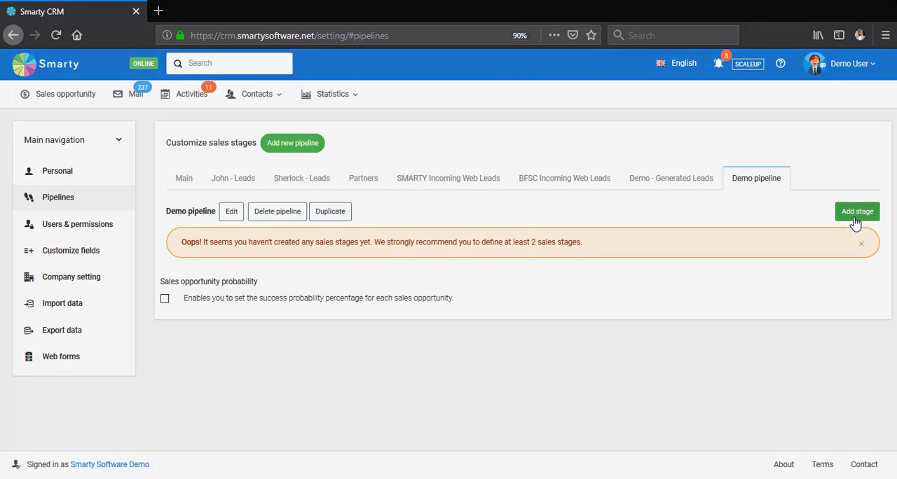
pyautogui.click(510, 127)
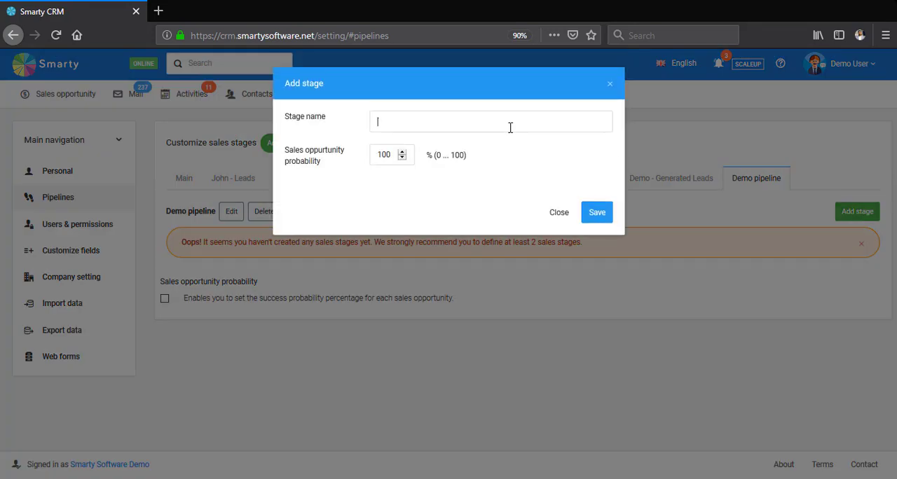
pyautogui.write('Leads In')
pyautogui.click(598, 212)
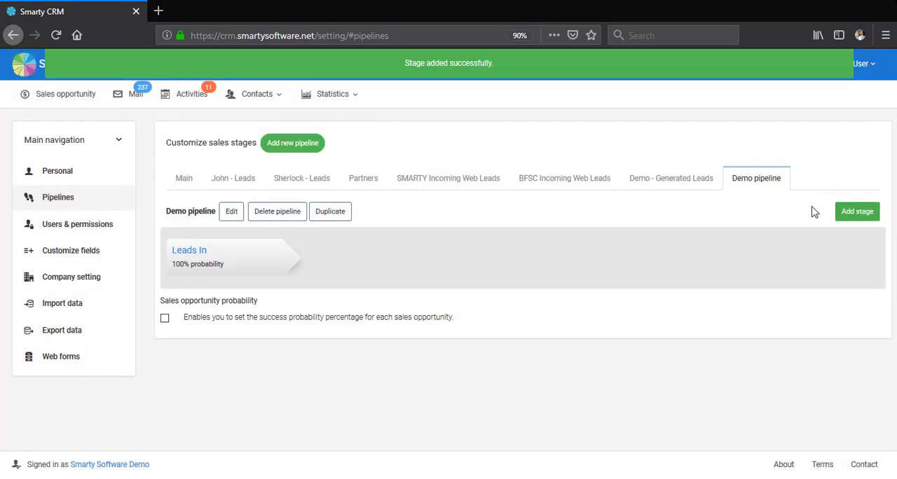
# - Add a second sales stage named "Contacted" to Demo pipeline
pyautogui.click(851, 214)
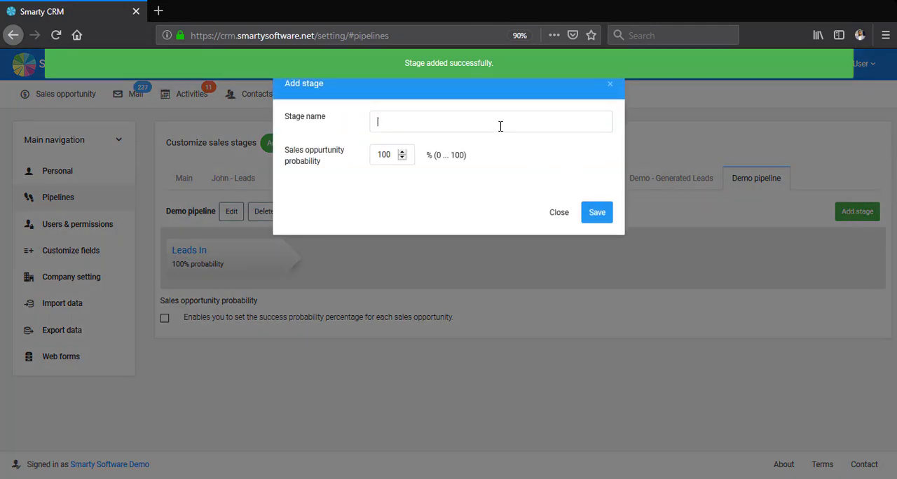
pyautogui.write('Contacted')
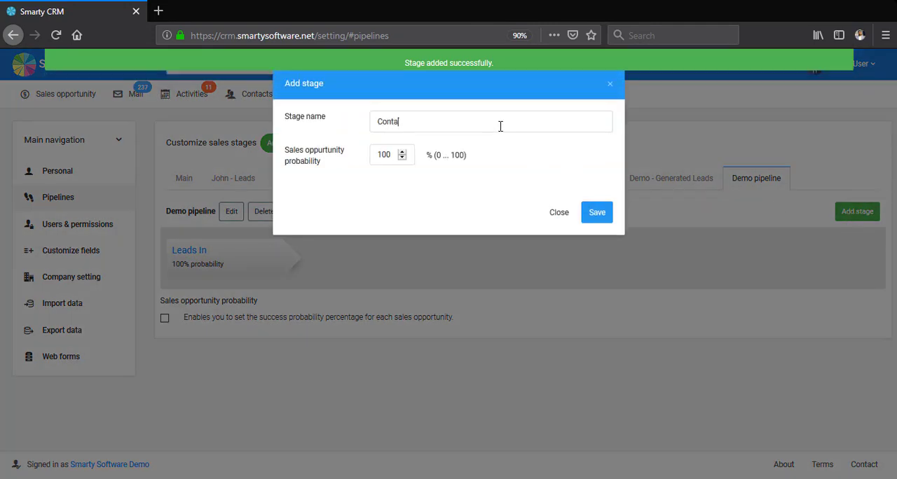
pyautogui.click(597, 213)
# - Add a third sales stage named "Negotiation" to Demo pipeline
pyautogui.click(859, 210)
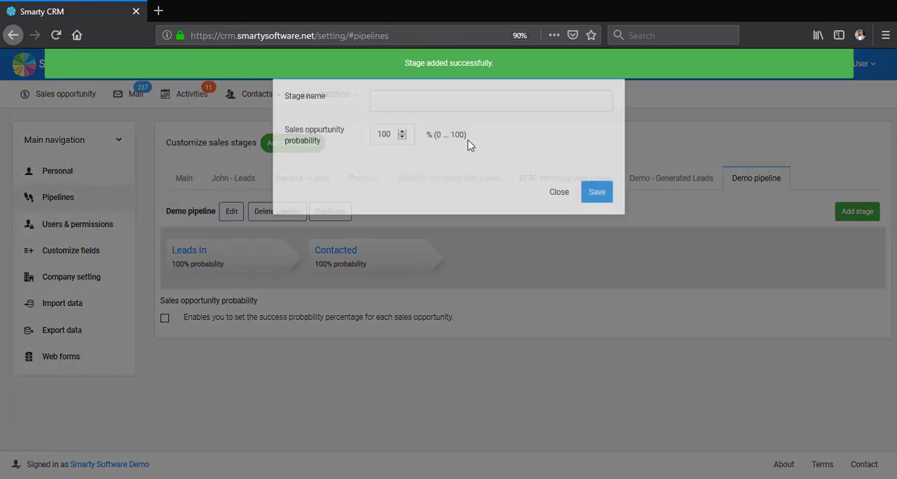
pyautogui.write('Ne')
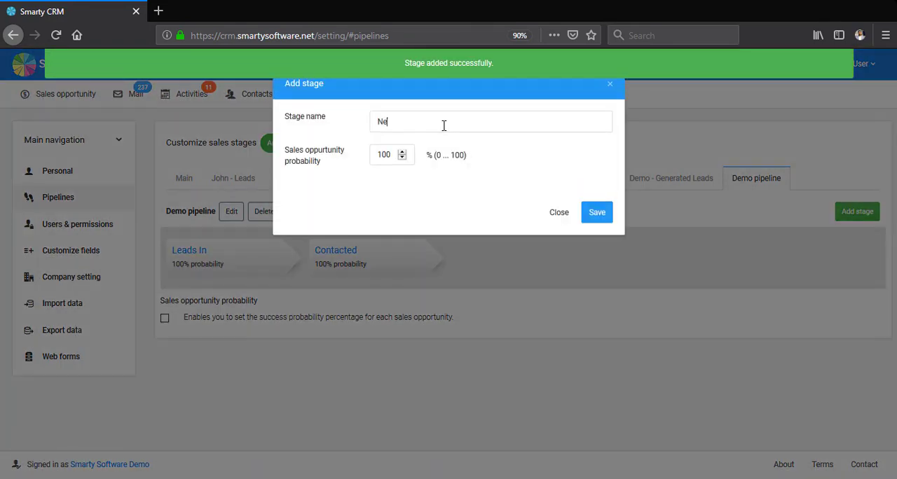
pyautogui.write('gotiation')
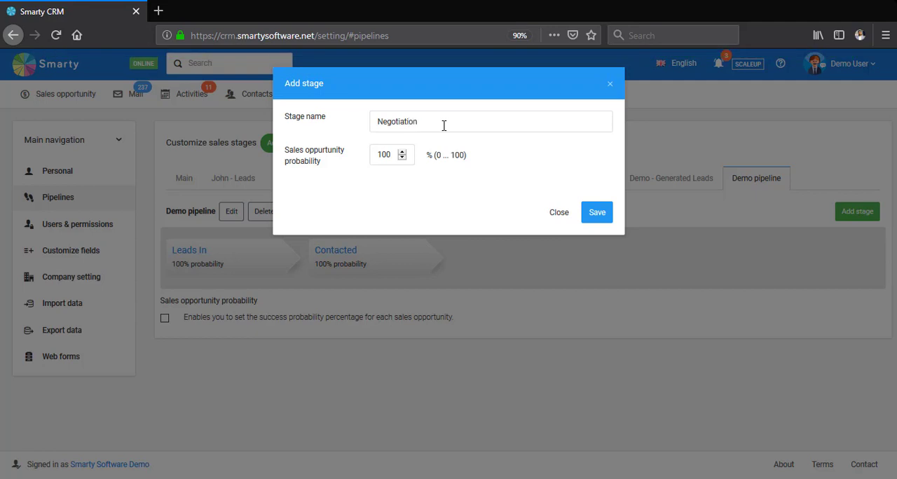
pyautogui.click(611, 211)
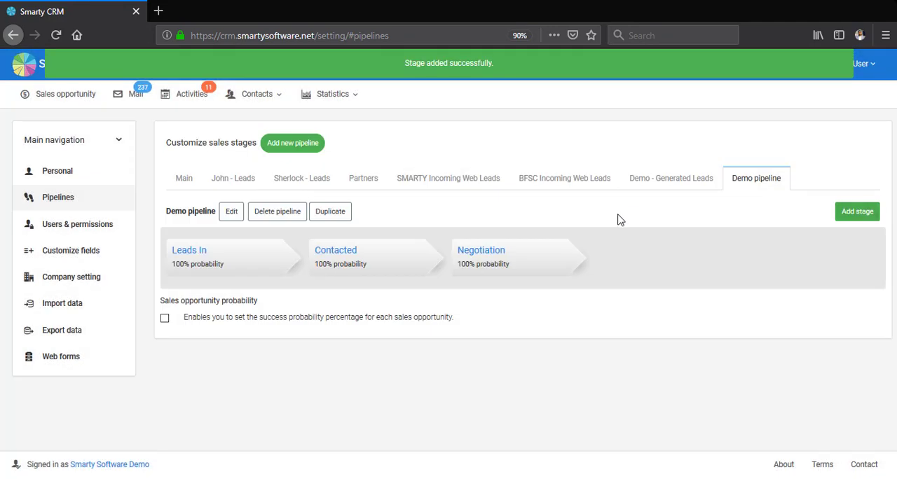
# - Show the Demo pipeline board in the sales opportunity section
pyautogui.click(97, 102)
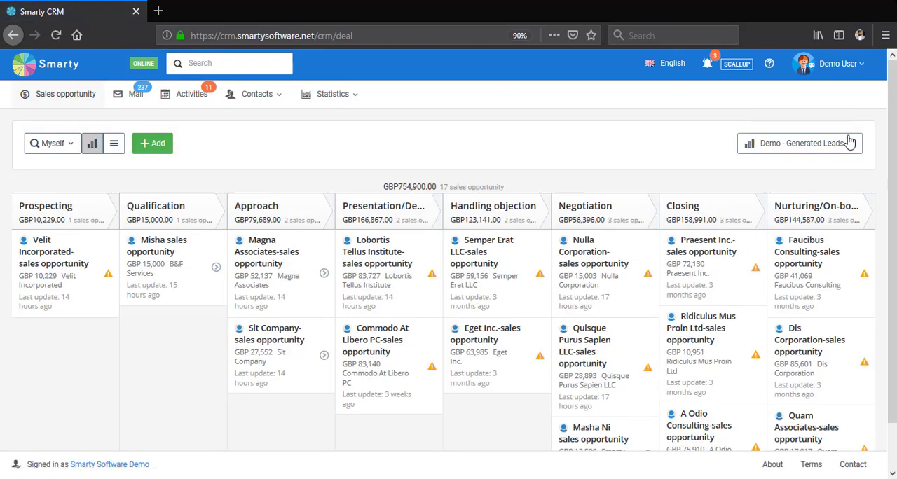
pyautogui.click(850, 142)
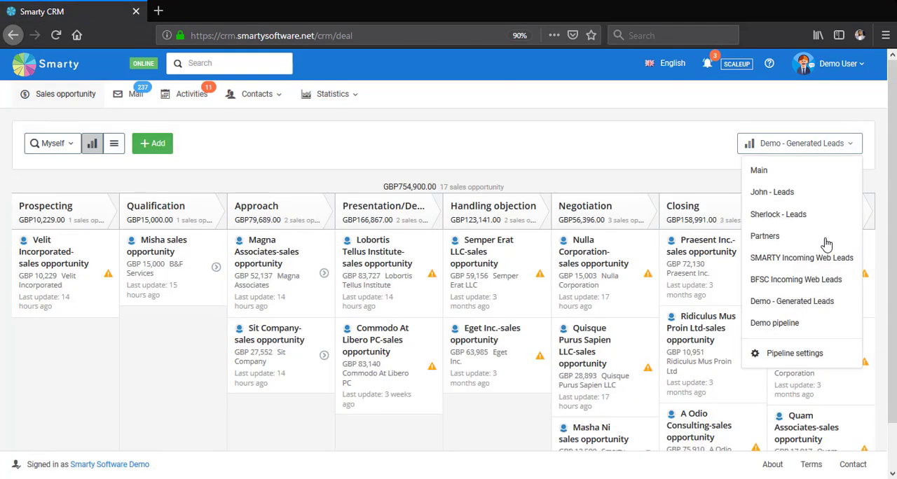
pyautogui.click(806, 333)
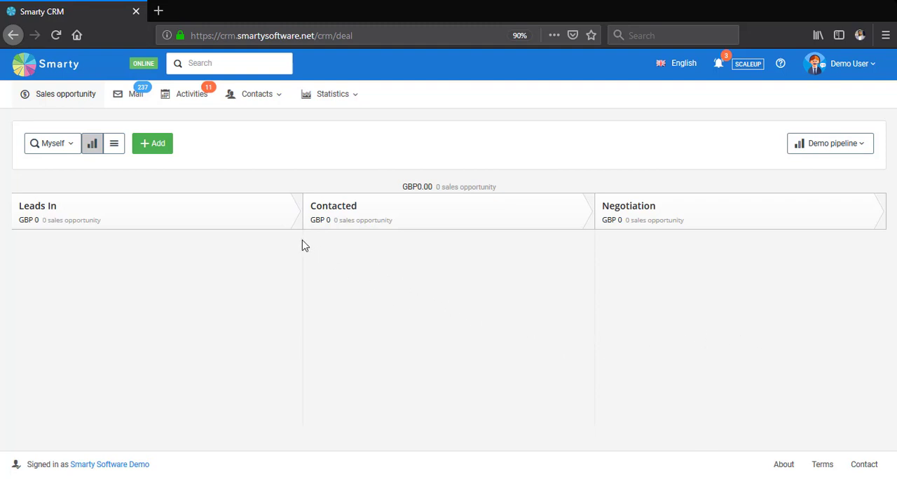
# - Start a new sales opportunity with the contact person's full name and the company name "Software Software"
pyautogui.click(166, 151)
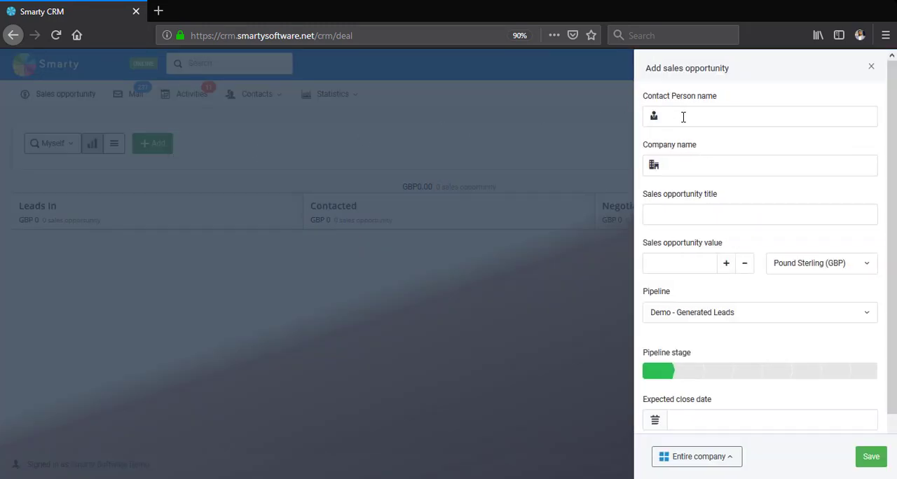
pyautogui.click(714, 161)
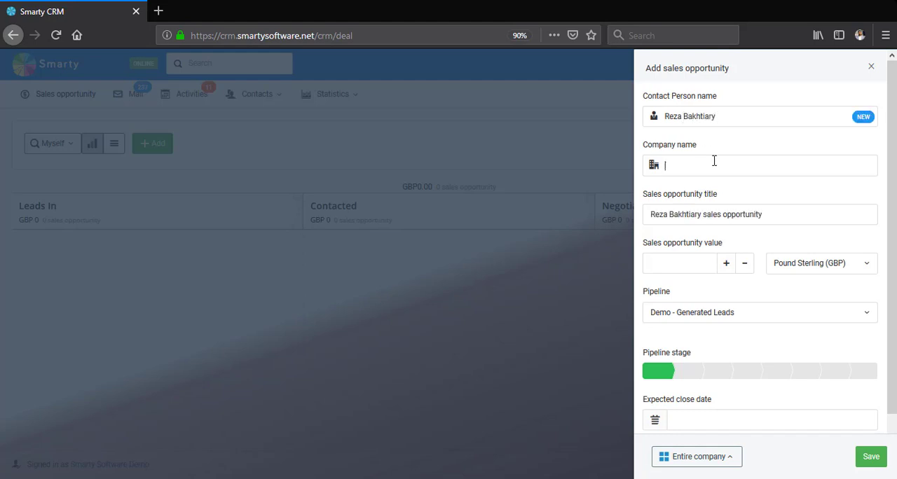
pyautogui.write('Software Software')
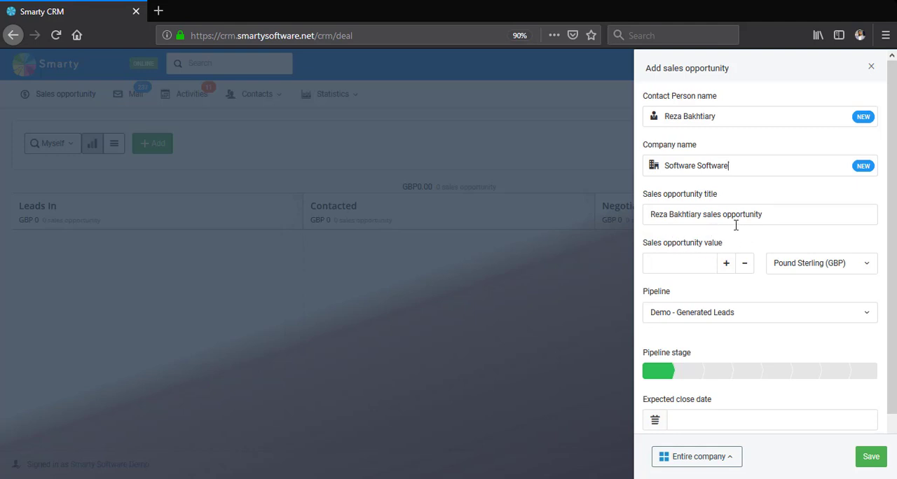
# - Set the sales opportunity value to 10,000 GBP and assign it to Demo pipeline
pyautogui.click(685, 263)
pyautogui.write('10000')
pyautogui.click(745, 325)
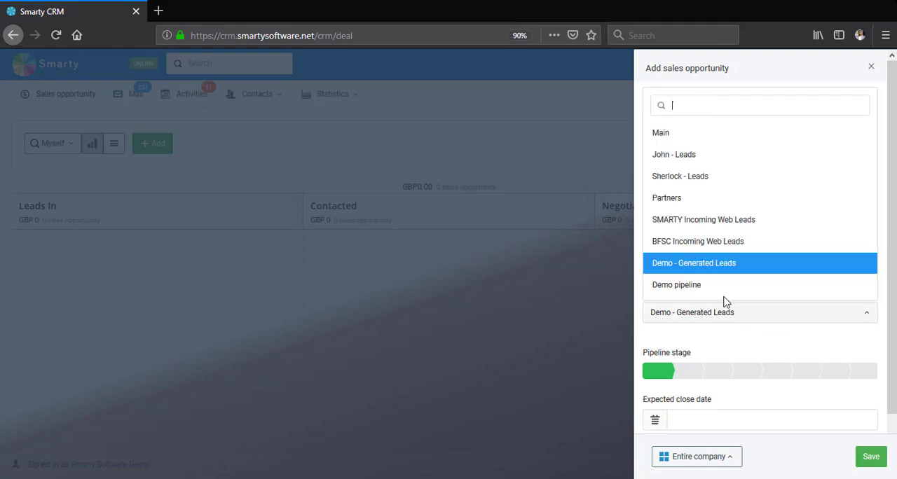
pyautogui.click(676, 286)
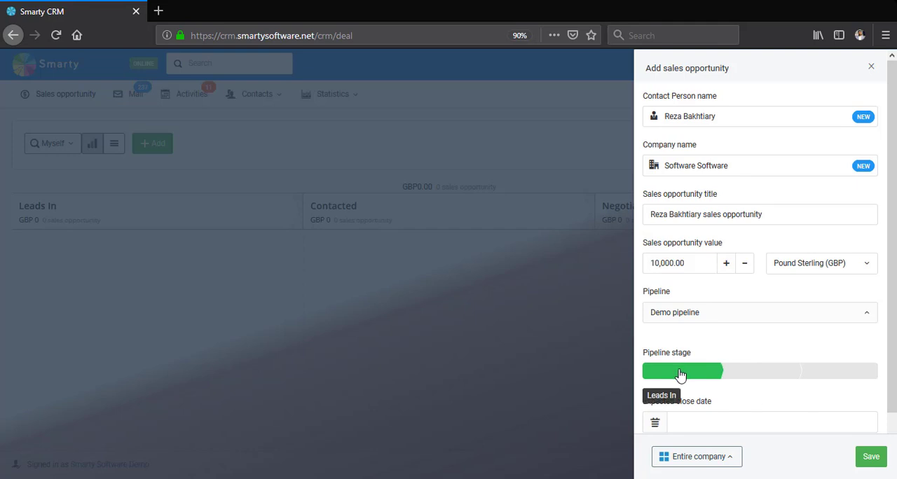
# - Check the available owners, keep Myself as owner, and save the new sales opportunity
pyautogui.scroll(-2, 687, 361)
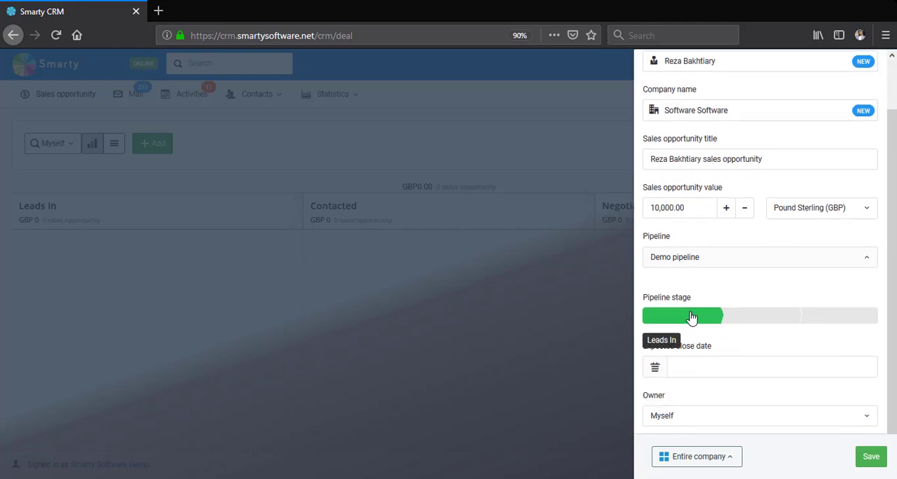
pyautogui.scroll(-1, 692, 322)
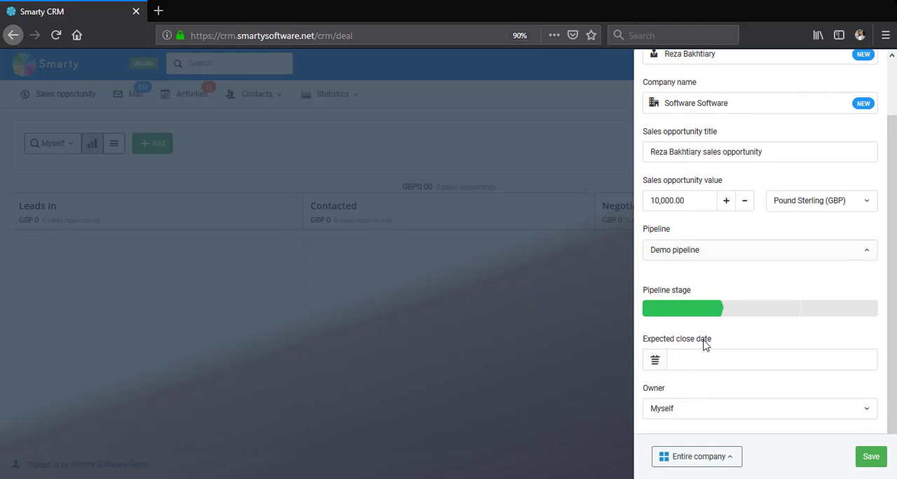
pyautogui.click(733, 417)
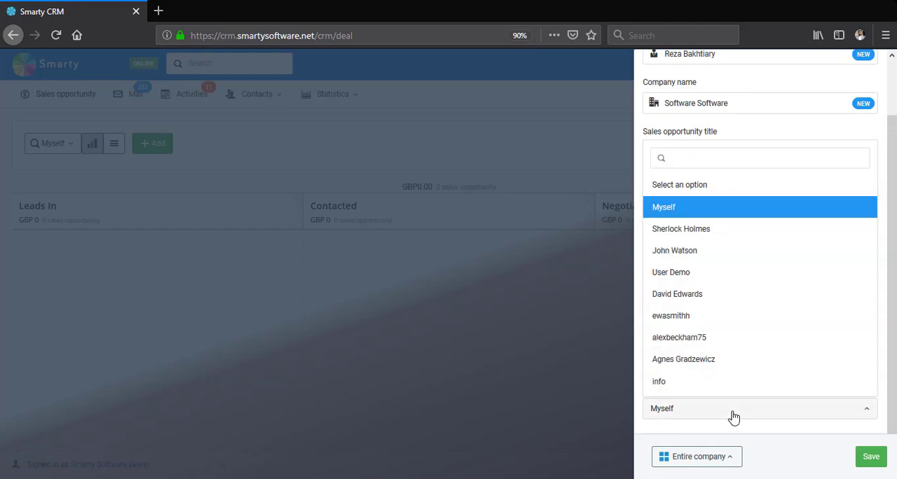
pyautogui.click(733, 416)
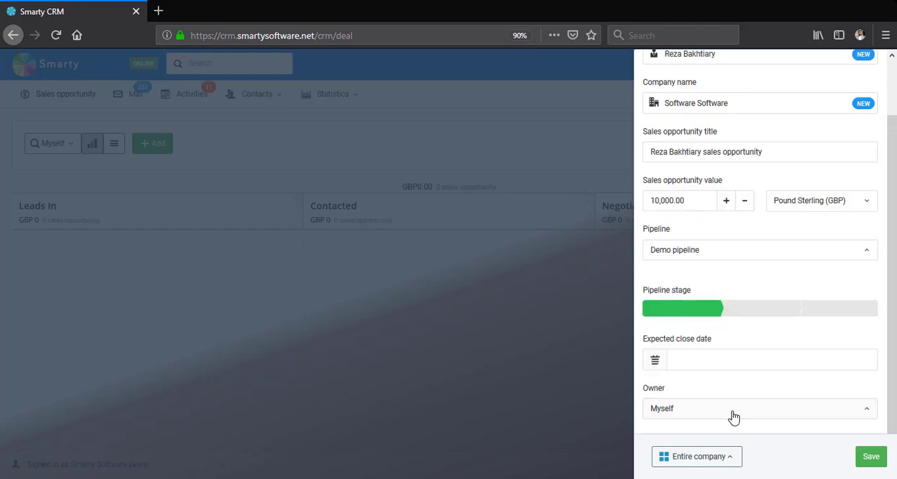
pyautogui.click(865, 462)
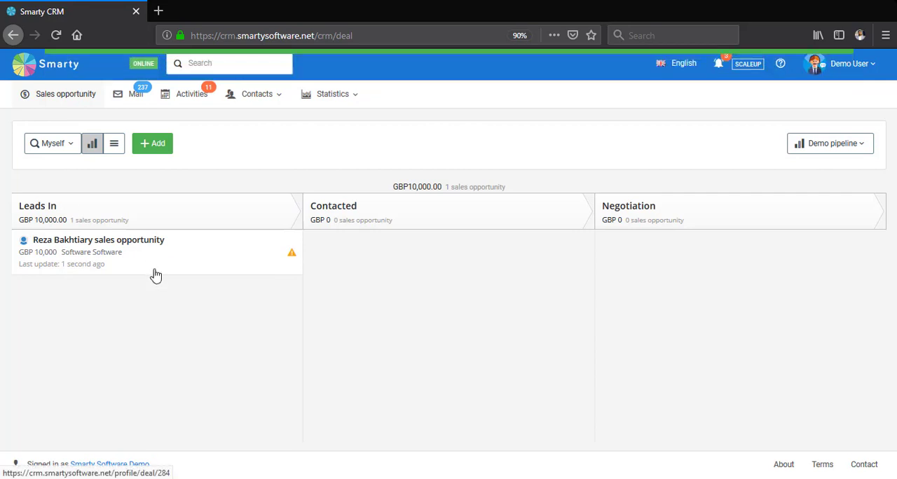
pyautogui.click(104, 248)
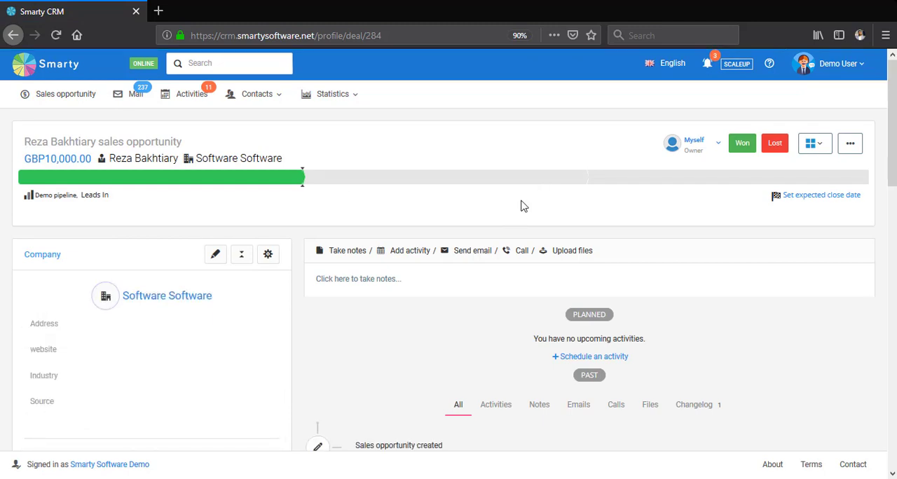
pyautogui.scroll(-3, 511, 214)
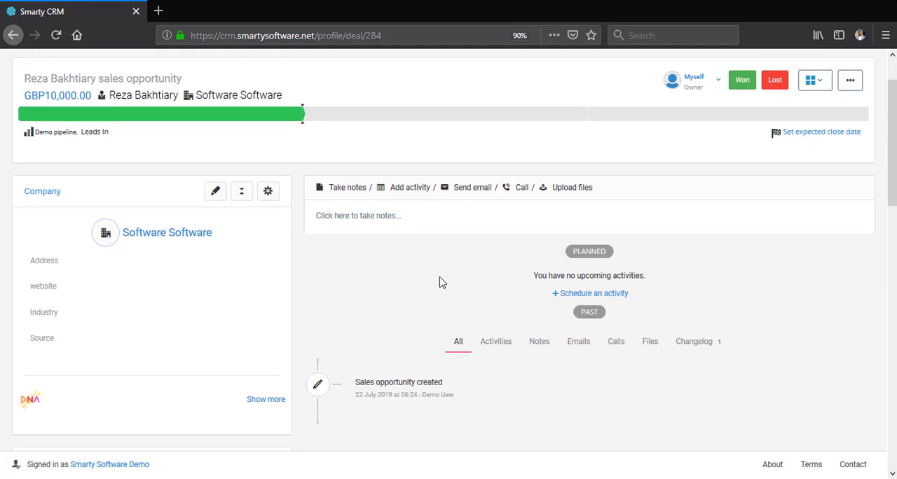
pyautogui.click(215, 130)
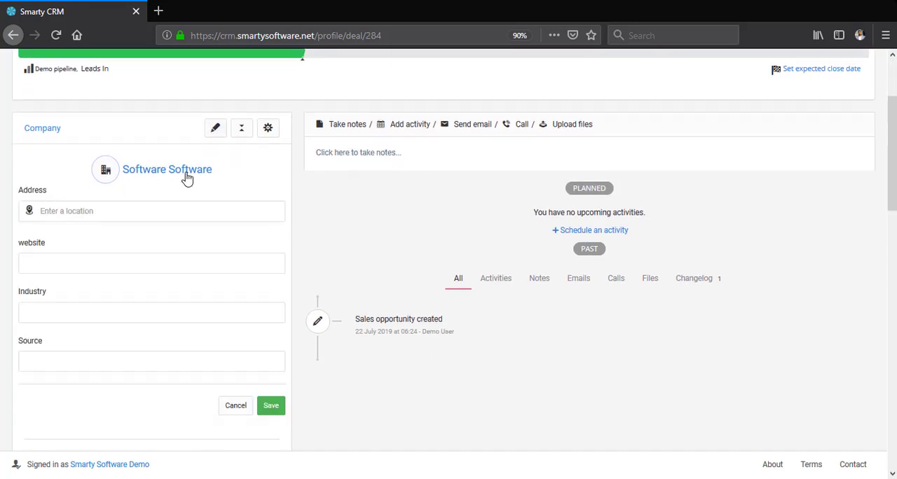
pyautogui.click(123, 267)
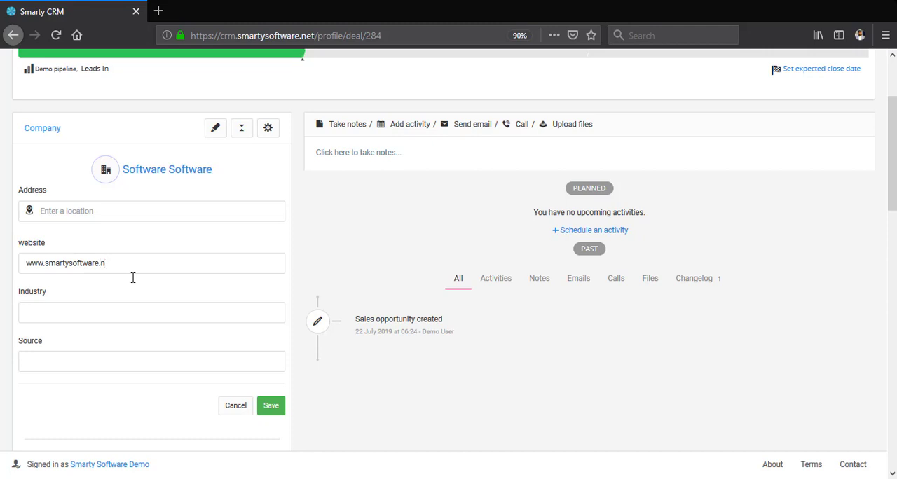
pyautogui.click(117, 314)
pyautogui.click(264, 410)
# - Edit the contact person's details and enter their work phone number
pyautogui.scroll(-3, 215, 313)
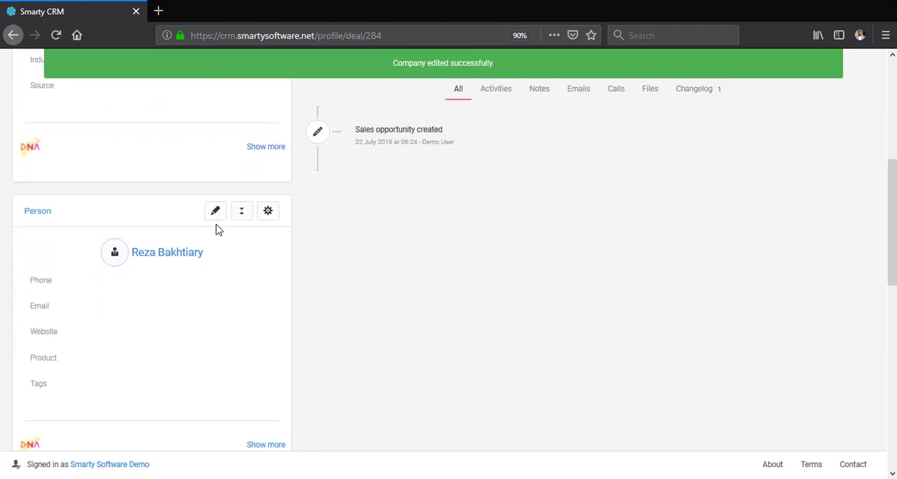
pyautogui.click(214, 215)
pyautogui.scroll(-2, 207, 230)
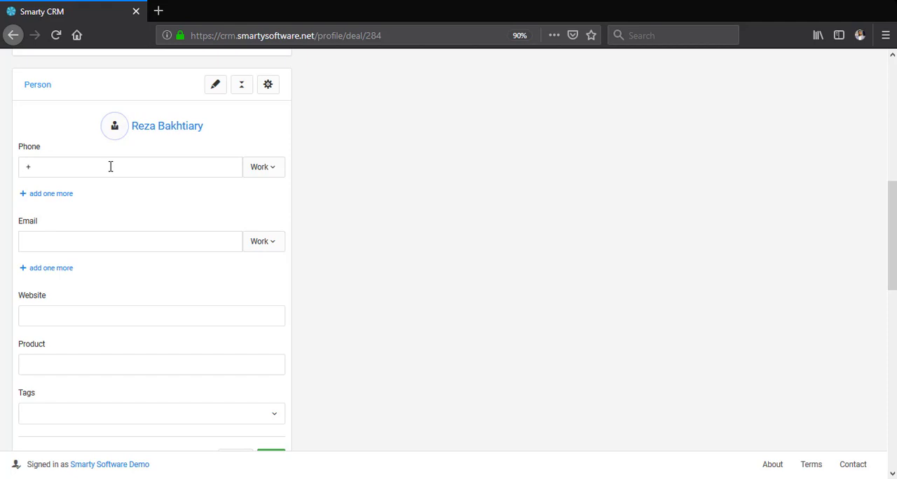
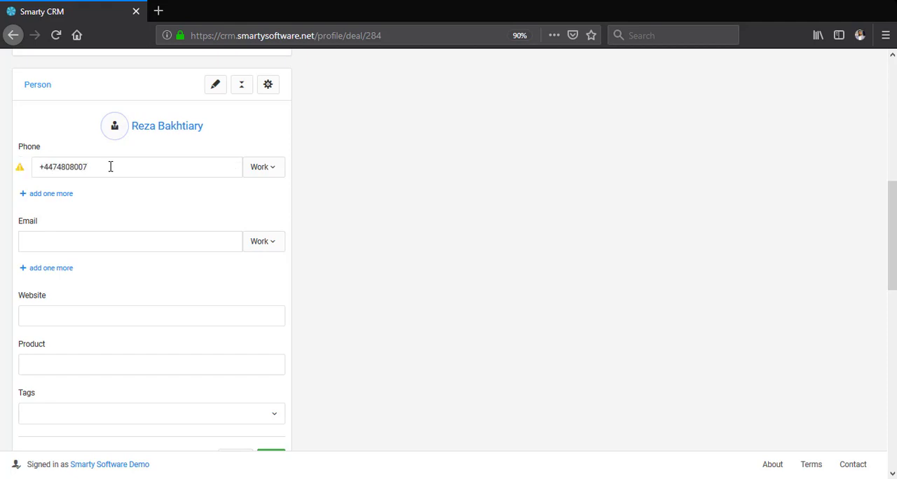
# - Enter the contact person's work email address
pyautogui.click(101, 243)
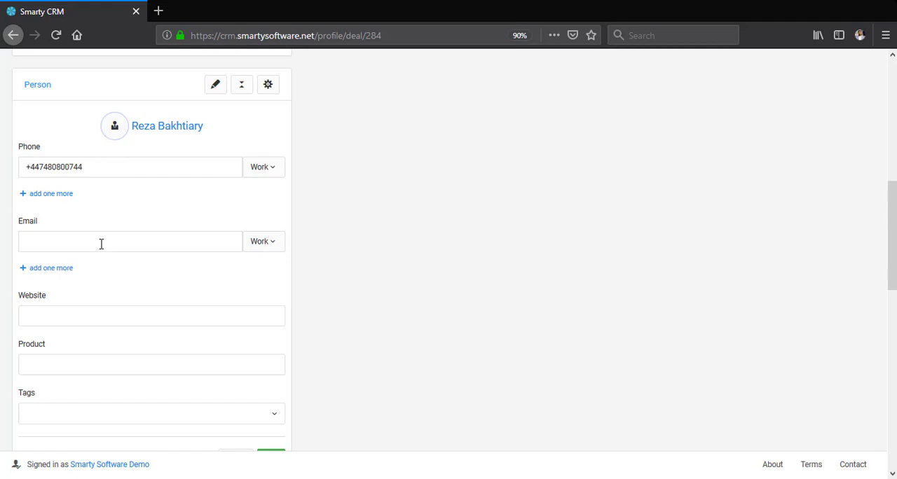
pyautogui.scroll(-2, 95, 248)
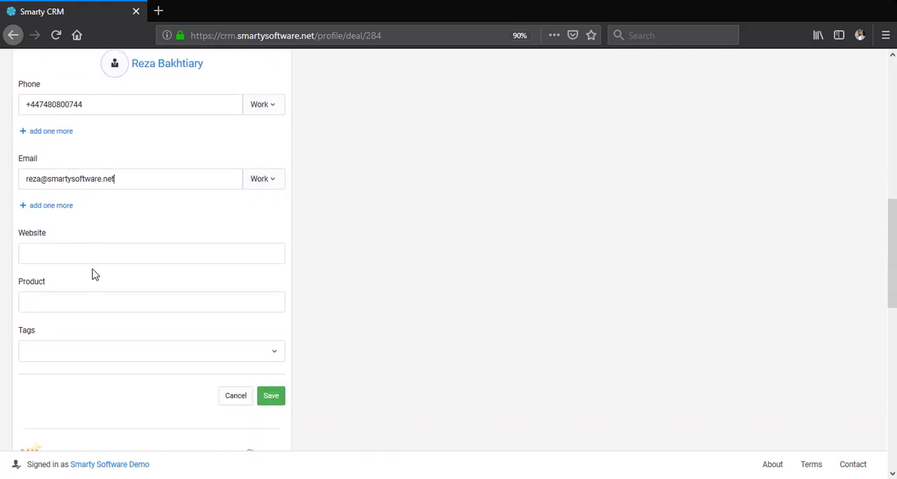
pyautogui.click(104, 245)
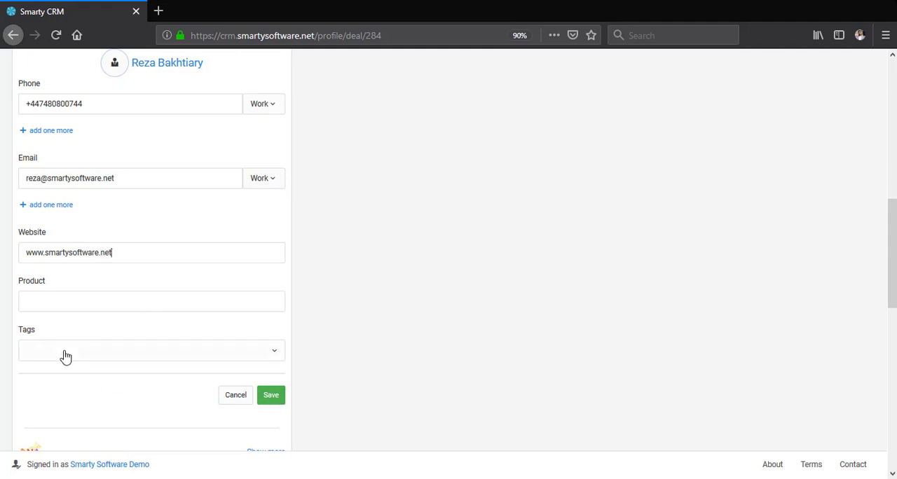
pyautogui.click(270, 397)
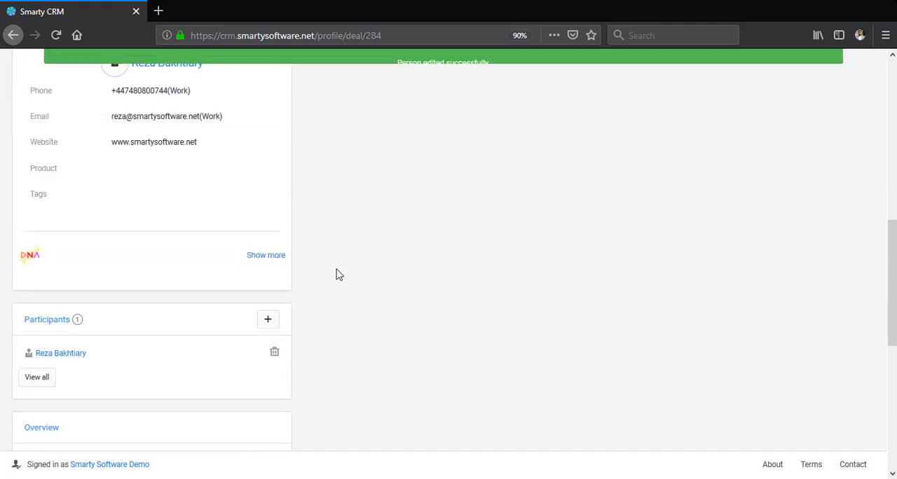
# - Look through the profile's remaining sections and save the note "blah blah blah" on the sales opportunity
pyautogui.scroll(-4, 335, 283)
pyautogui.scroll(-1, 335, 282)
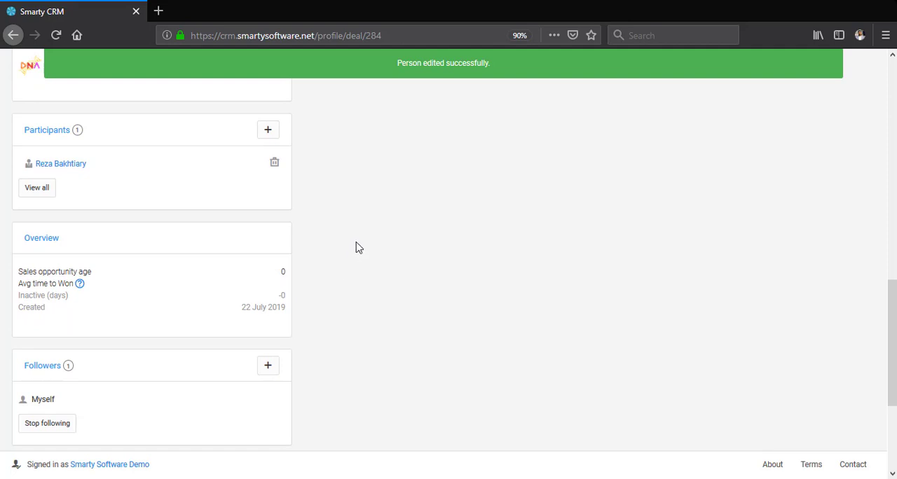
pyautogui.scroll(-2, 355, 250)
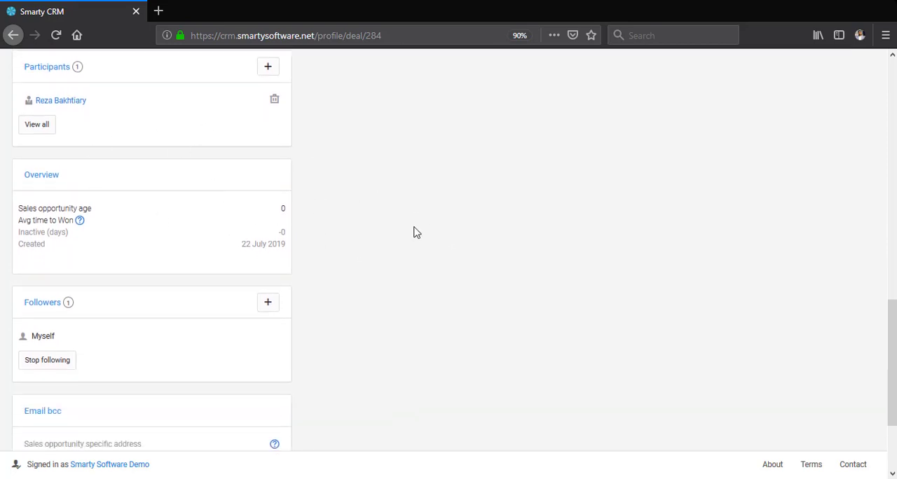
pyautogui.scroll(-3, 415, 231)
pyautogui.scroll(10, 508, 227)
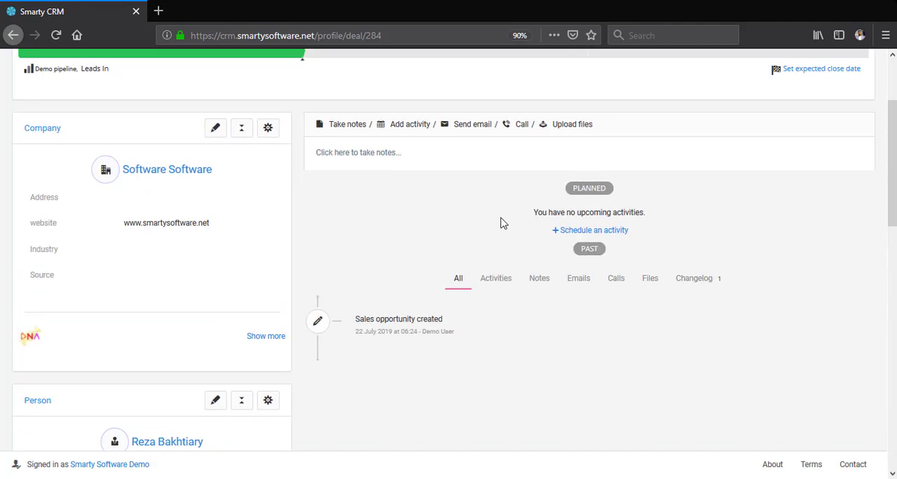
pyautogui.click(344, 134)
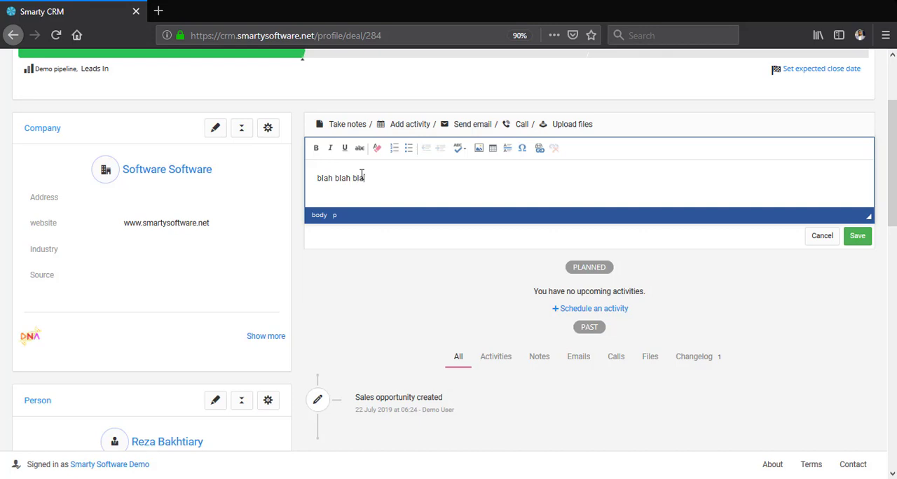
pyautogui.click(858, 237)
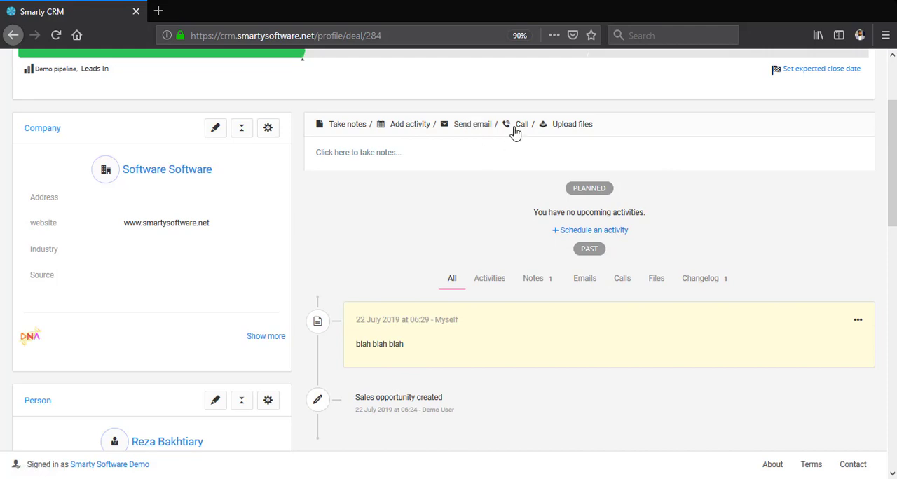
# - Upload the file "Smarty CRM Leaflet 2019 - final.pdf" to the sales opportunity
pyautogui.scroll(3, 519, 168)
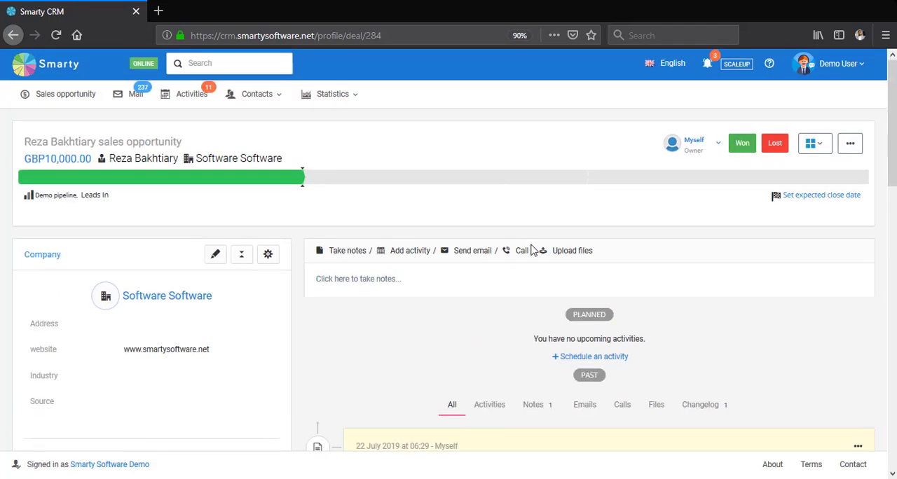
pyautogui.click(572, 250)
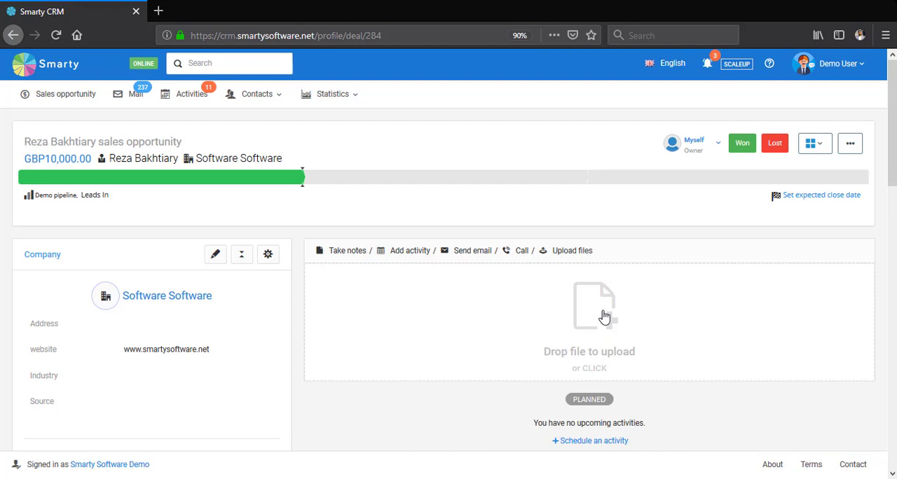
pyautogui.click(603, 317)
pyautogui.doubleClick(301, 135)
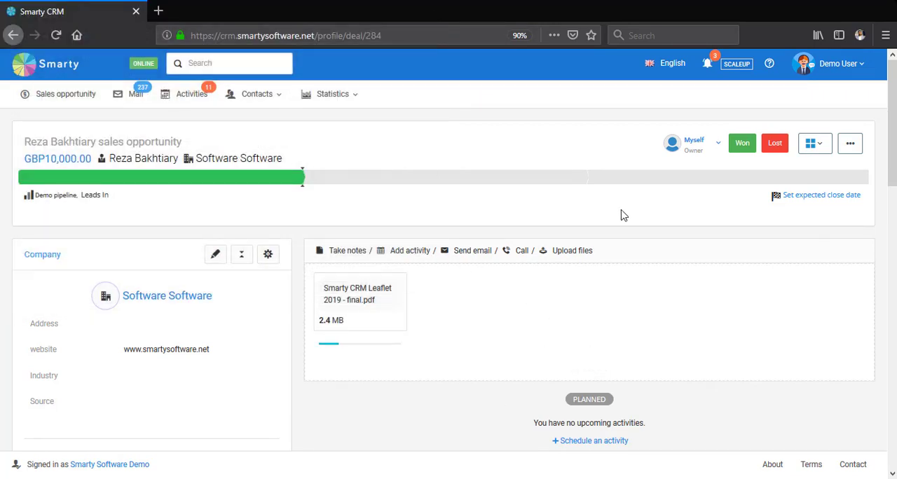
pyautogui.scroll(-2, 624, 216)
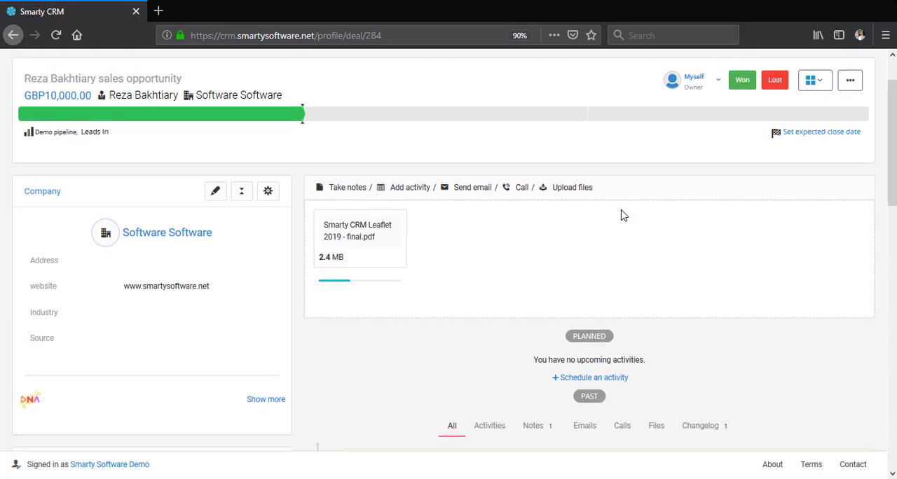
pyautogui.scroll(-2, 623, 216)
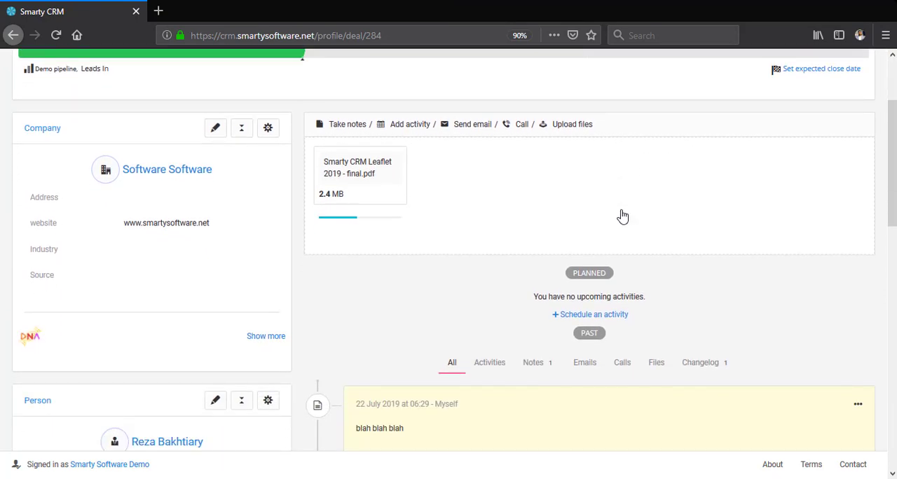
pyautogui.scroll(-1, 612, 210)
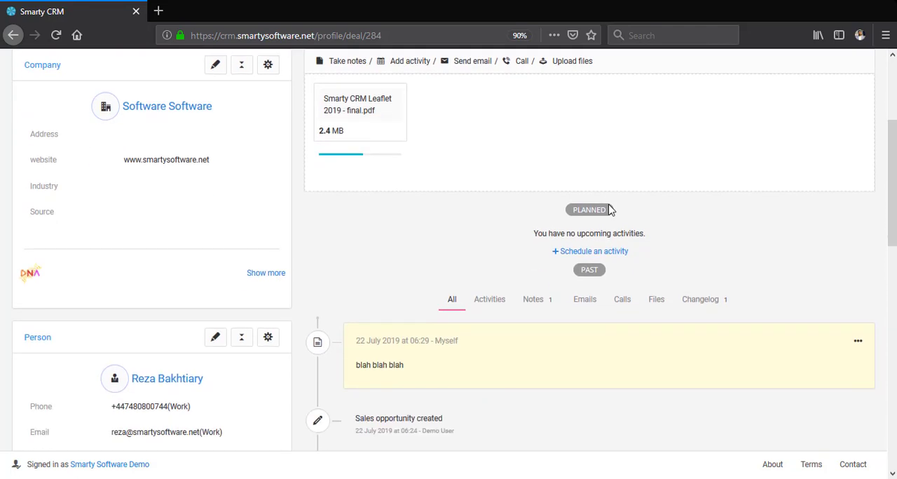
pyautogui.scroll(1, 611, 211)
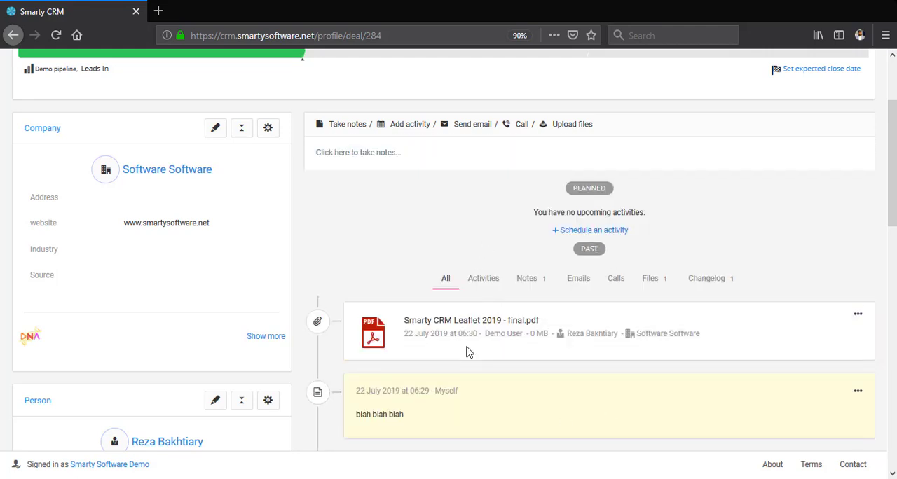
# - Open the linked contact person's and Software Software company's profiles in separate browser tabs and switch to the person's profile
pyautogui.scroll(-1, 468, 351)
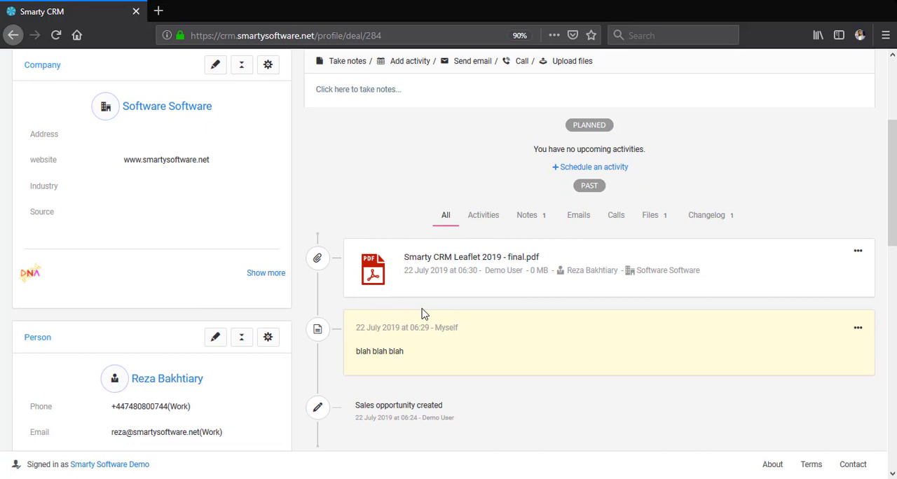
pyautogui.scroll(-1, 395, 270)
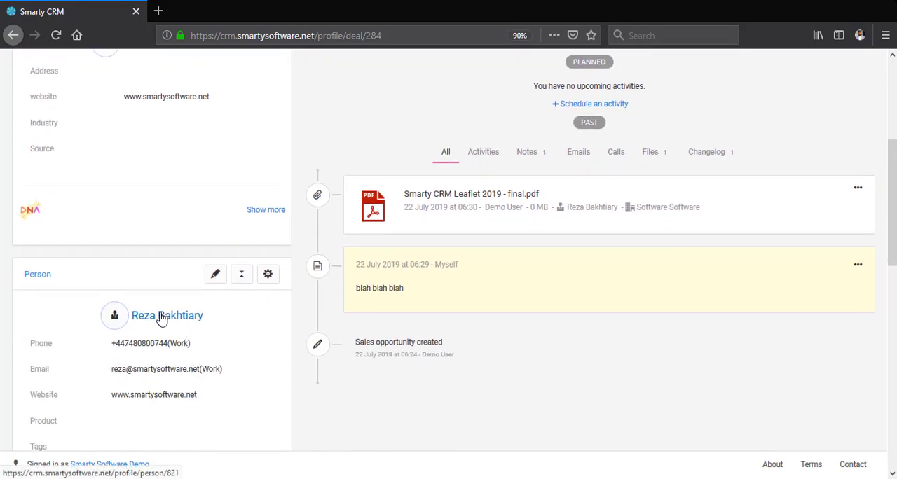
pyautogui.scroll(2, 86, 202)
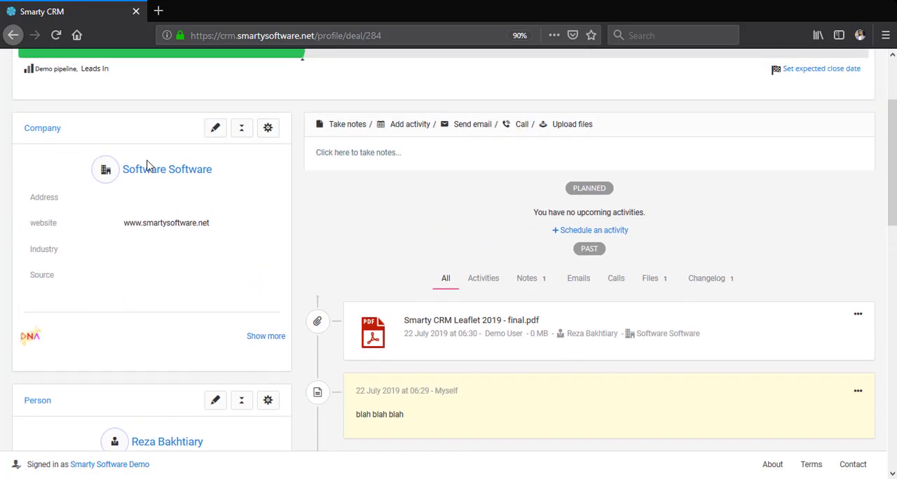
pyautogui.scroll(-2, 138, 296)
pyautogui.scroll(-1, 138, 296)
pyautogui.middleClick(143, 318)
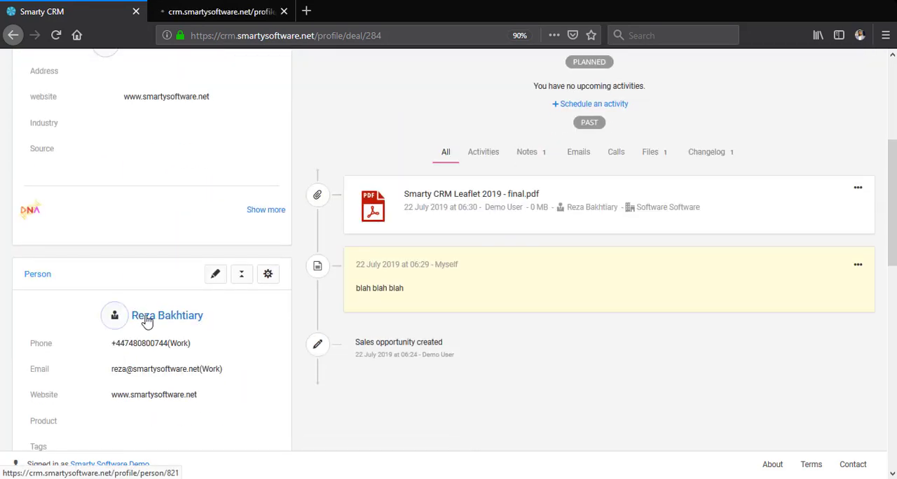
pyautogui.scroll(2, 182, 258)
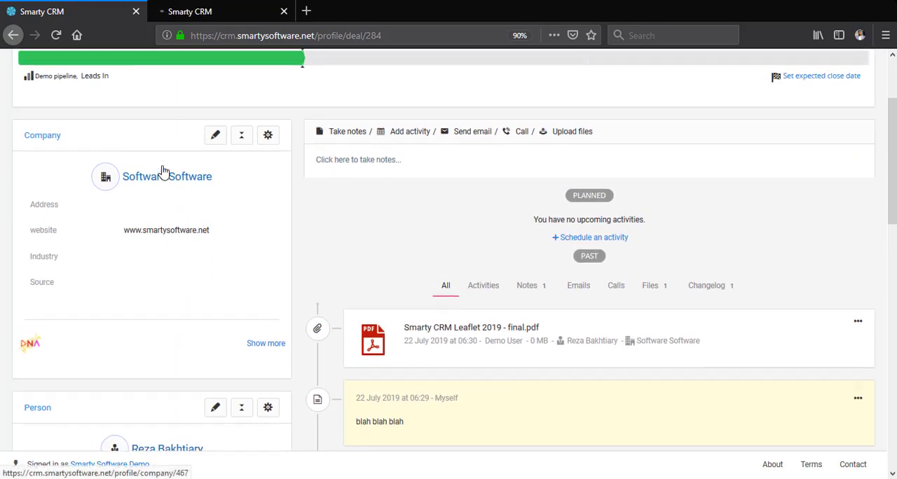
pyautogui.scroll(-1, 159, 210)
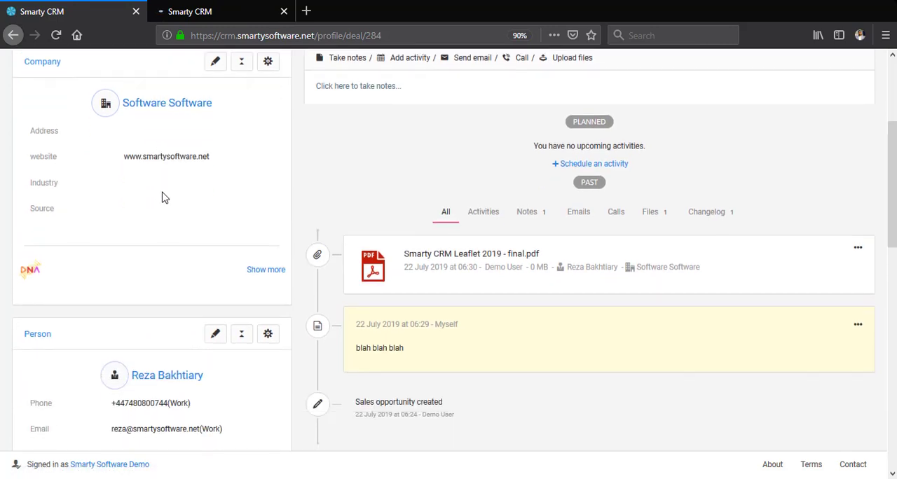
pyautogui.middleClick(177, 105)
pyautogui.click(235, 8)
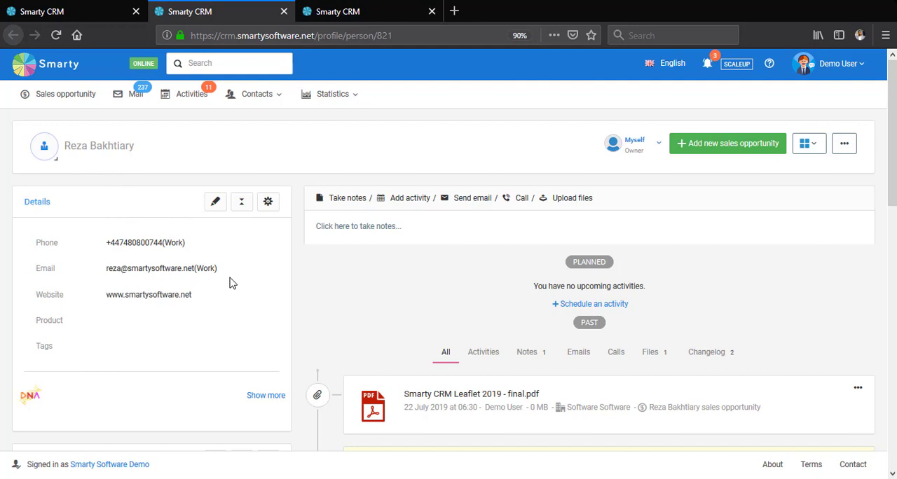
# - Review the contact person's profile, including the shared file, note, history and linked company details
pyautogui.scroll(-2, 316, 266)
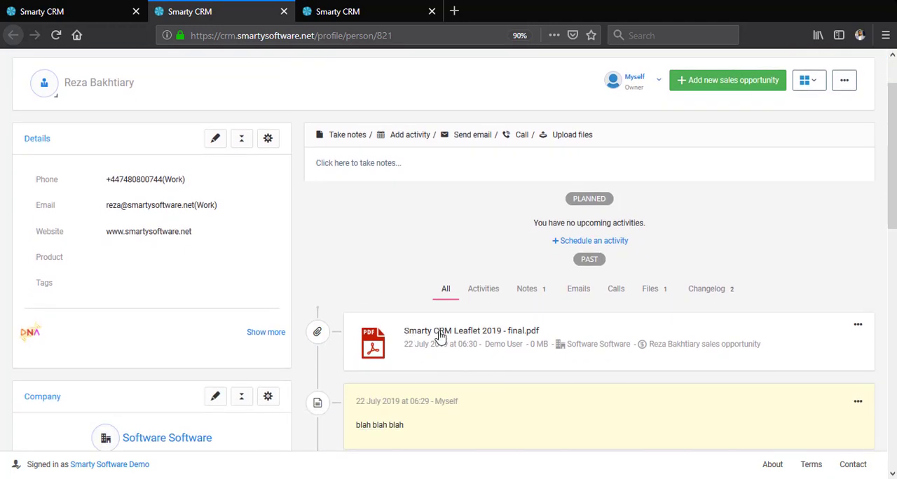
pyautogui.scroll(-5, 392, 336)
pyautogui.scroll(-1, 293, 330)
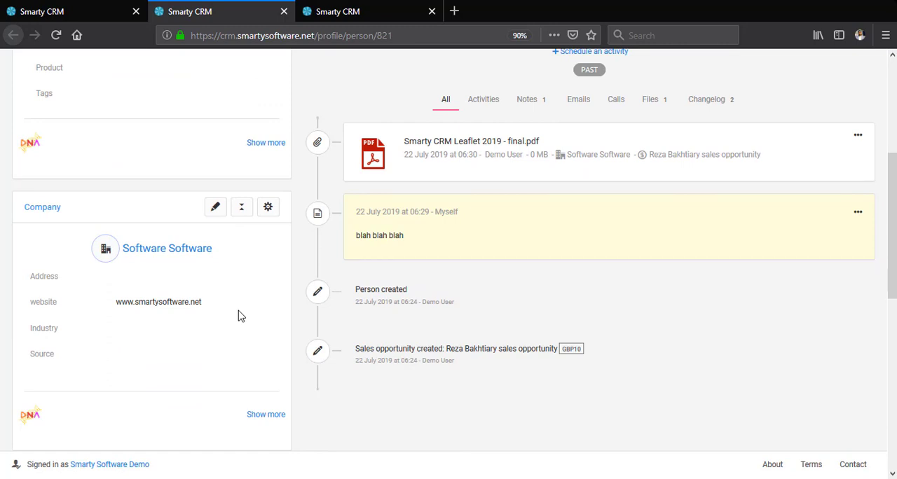
pyautogui.scroll(7, 295, 267)
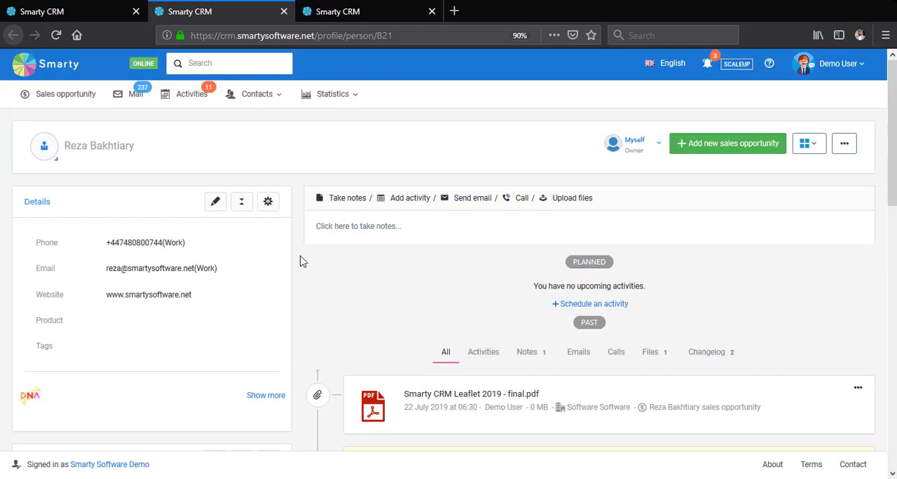
# - Switch to the Software Software company profile and review its details, linked person, sales opportunity and timeline
pyautogui.click(370, 7)
pyautogui.scroll(-2, 311, 114)
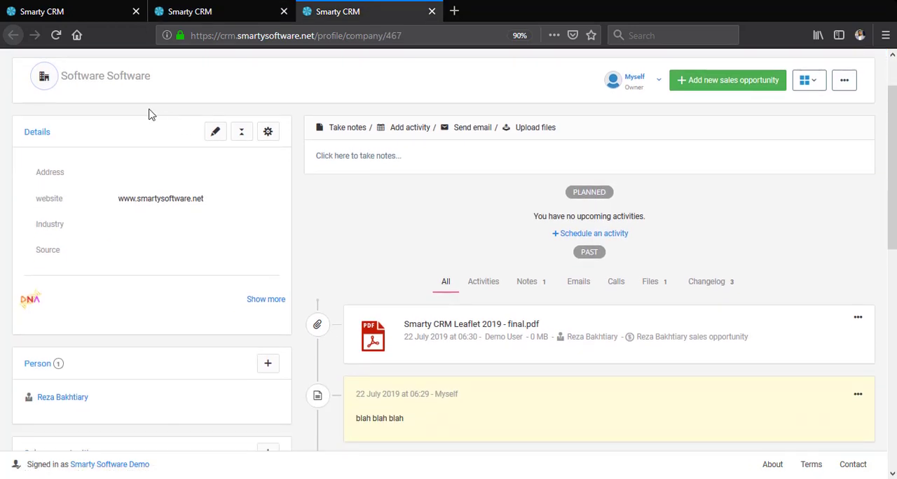
pyautogui.scroll(-2, 196, 140)
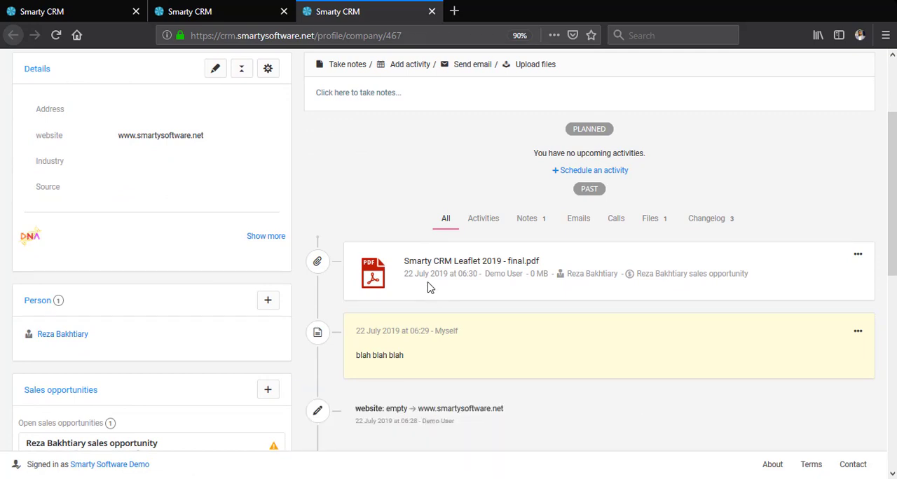
pyautogui.scroll(4, 429, 287)
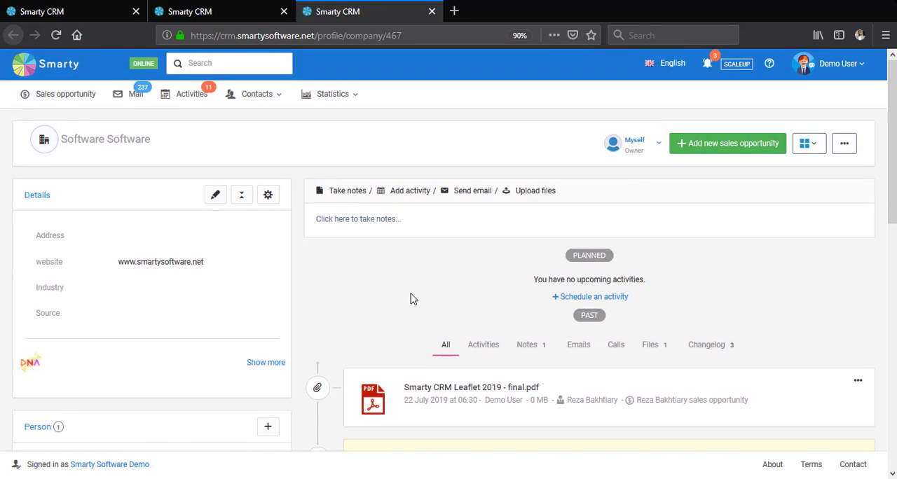
# - Open the list of person contacts and close the other two profile tabs
pyautogui.click(260, 99)
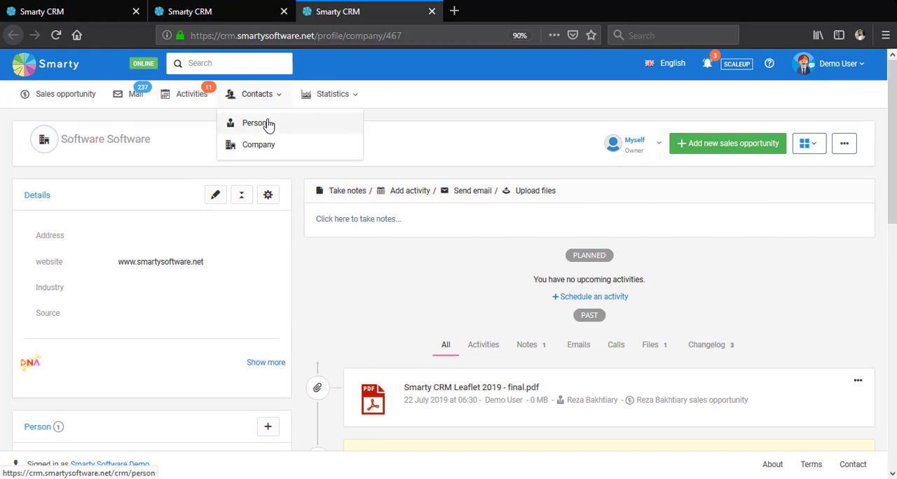
pyautogui.click(271, 121)
pyautogui.click(250, 8)
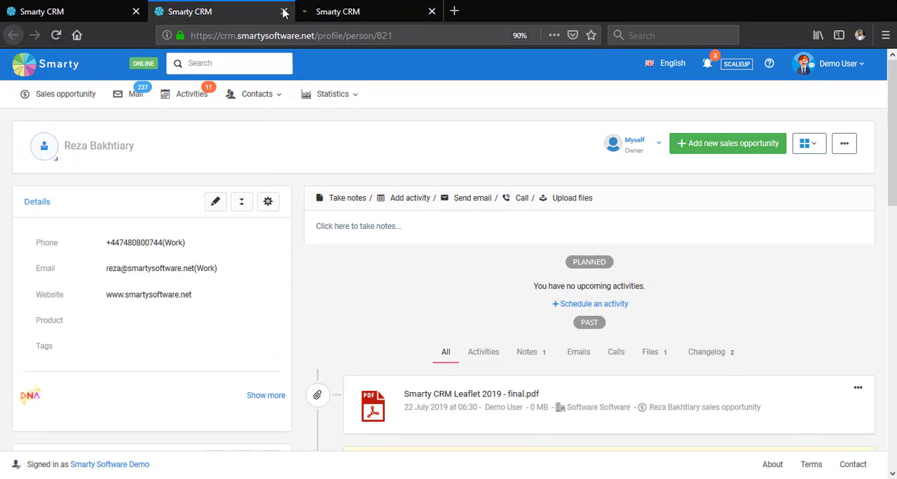
pyautogui.click(284, 11)
pyautogui.click(117, 6)
pyautogui.click(136, 12)
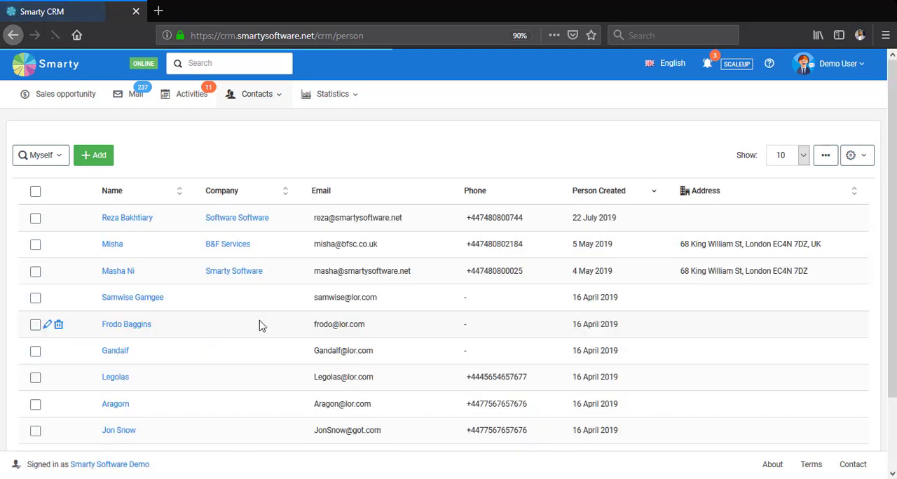
# - Open the B&F Services contact's profile in a new tab and review the details, planned meeting and past emails
pyautogui.middleClick(112, 249)
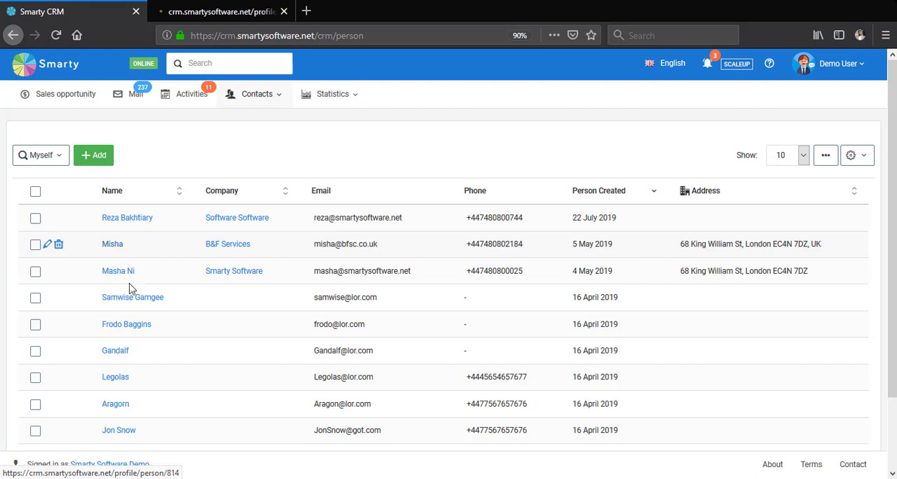
pyautogui.click(253, 5)
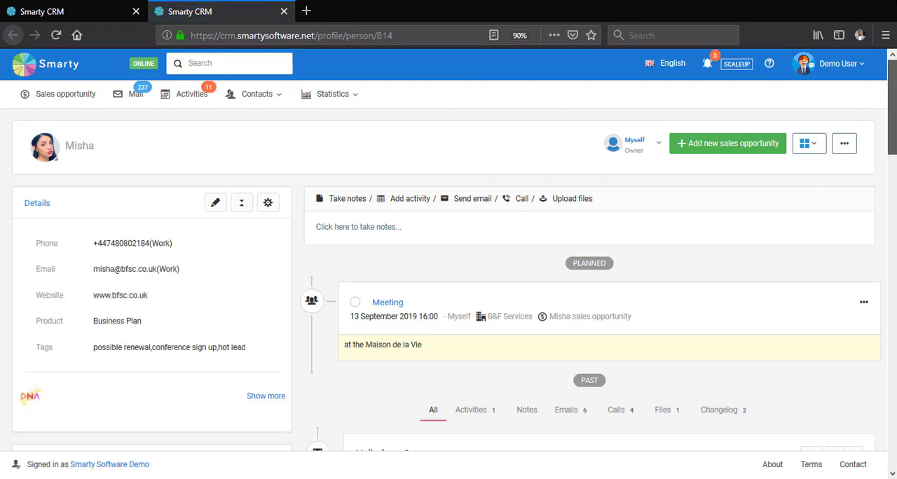
pyautogui.scroll(-1, 827, 98)
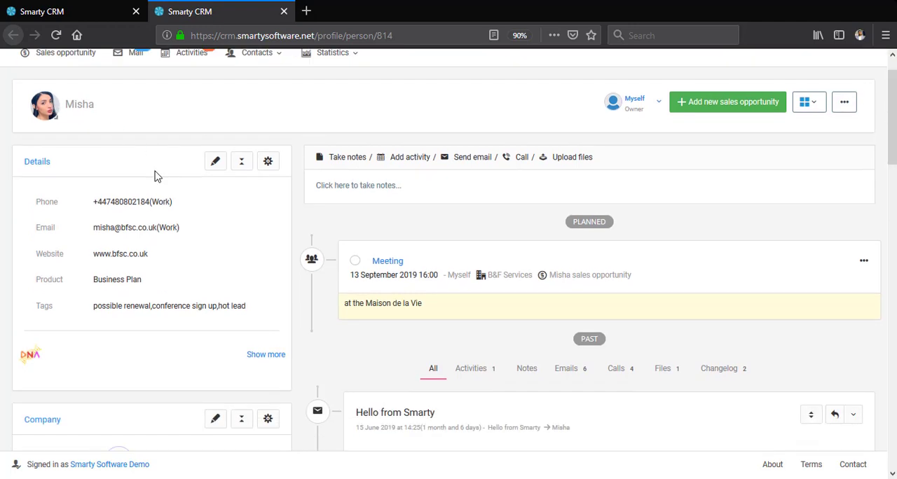
pyautogui.scroll(-1, 124, 212)
pyautogui.scroll(-1, 337, 200)
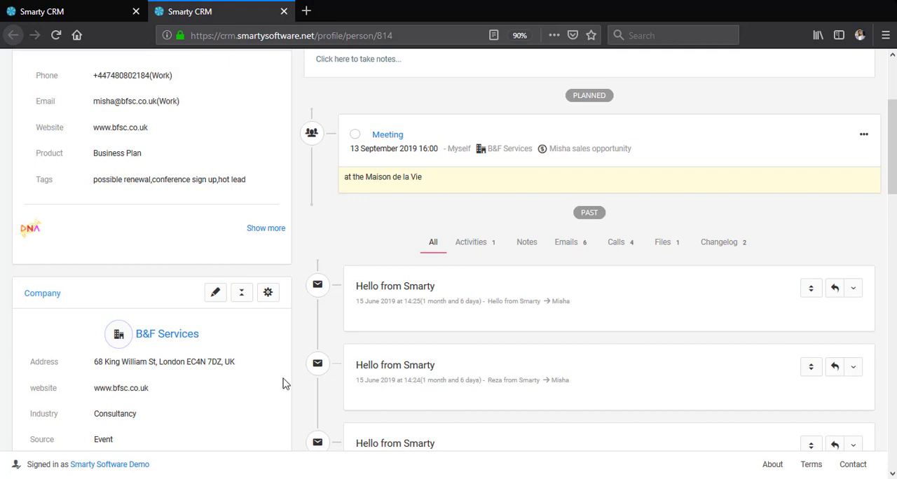
pyautogui.scroll(3, 229, 278)
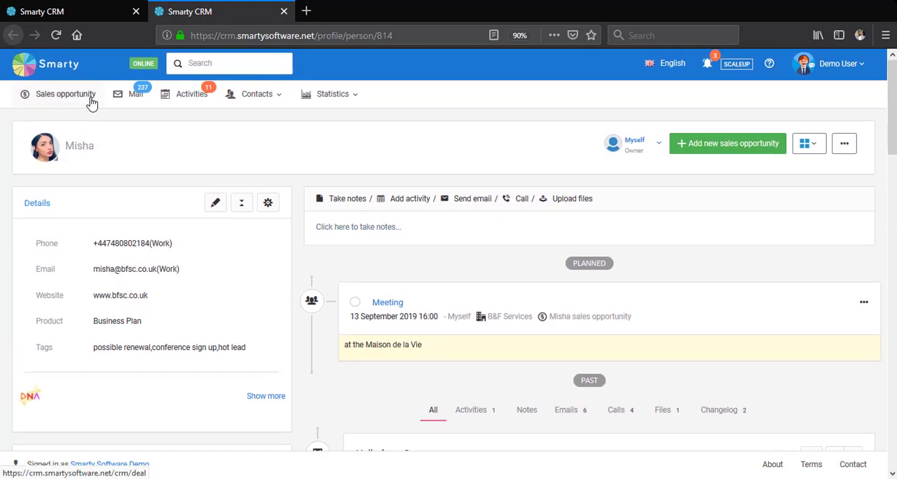
# - Return to the sales opportunities, close the contact list tab and switch the pipeline to Demo - Generated Leads
pyautogui.click(91, 102)
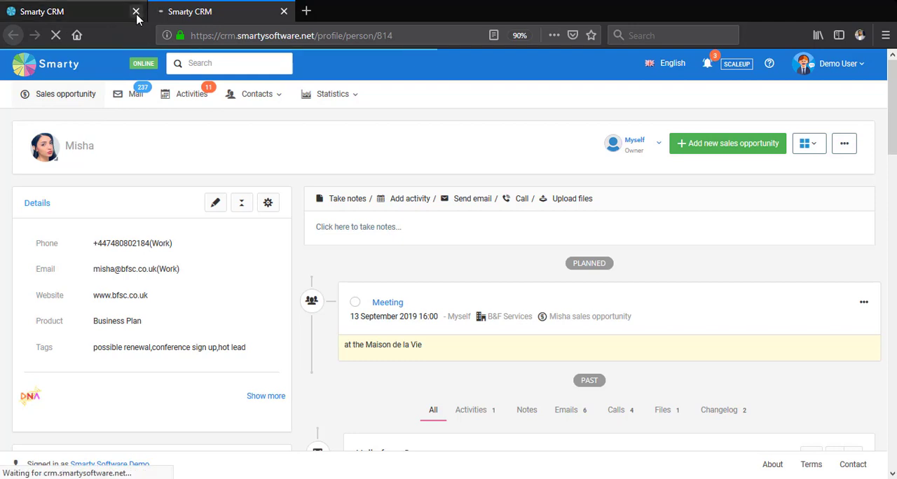
pyautogui.click(136, 11)
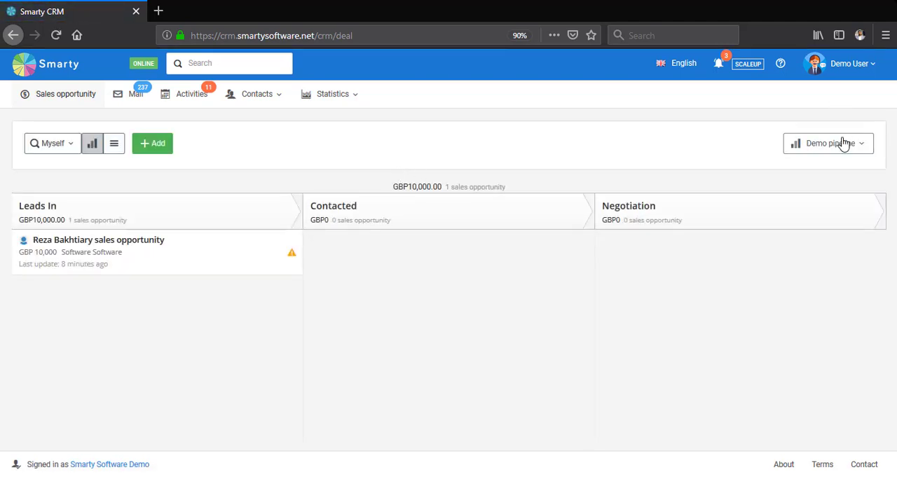
pyautogui.click(843, 144)
pyautogui.click(821, 304)
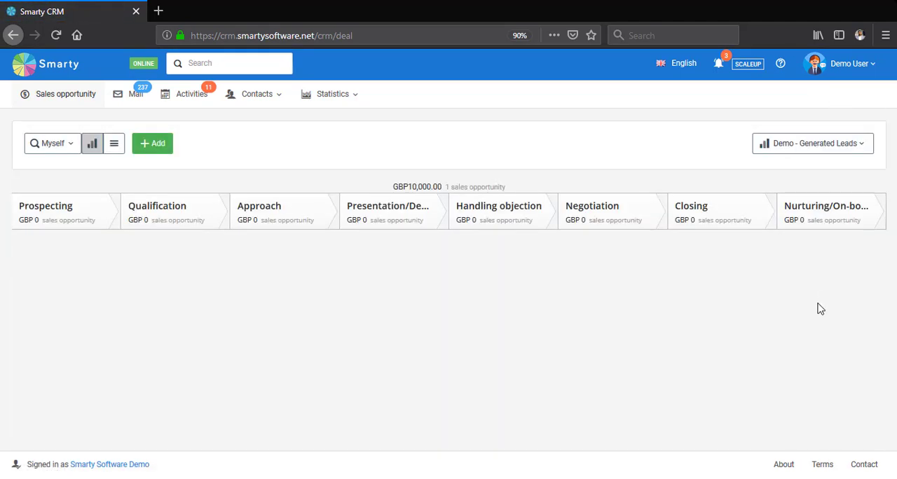
# - Open the Smarty Software sales opportunity from the Negotiation stage and review its company, person and timeline sections
pyautogui.scroll(-2, 474, 278)
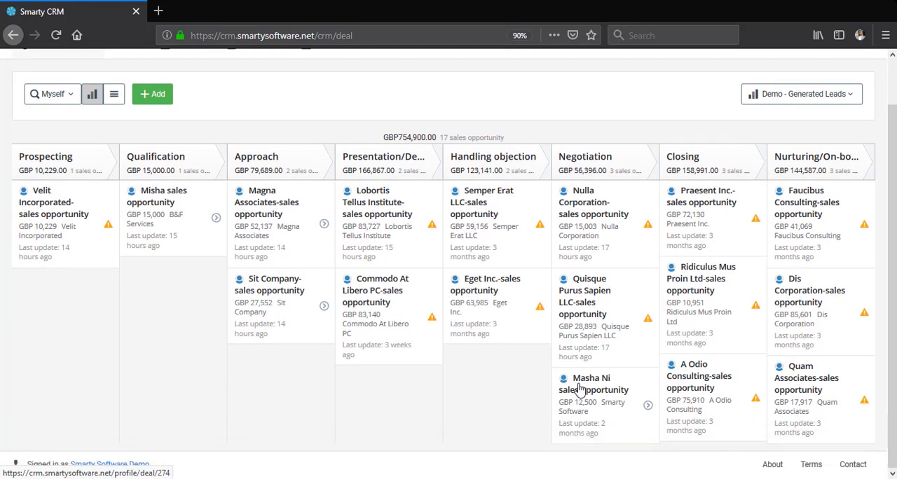
pyautogui.click(579, 390)
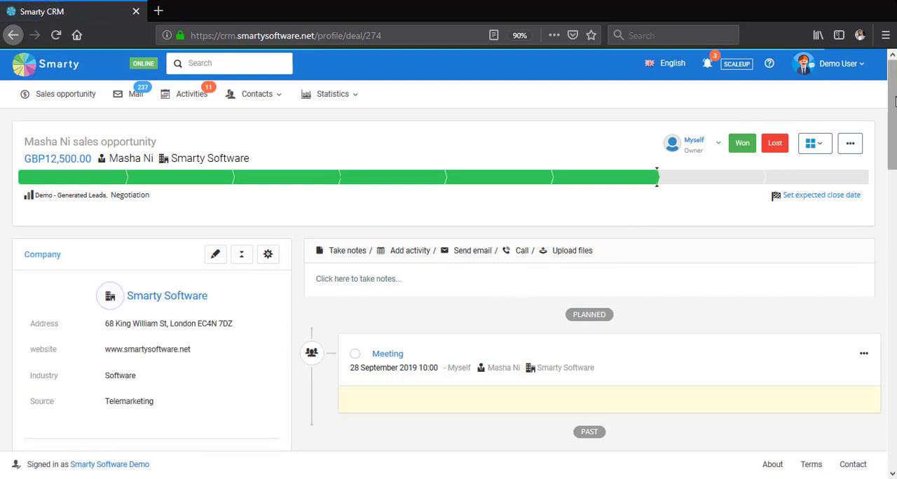
pyautogui.scroll(-3, 895, 101)
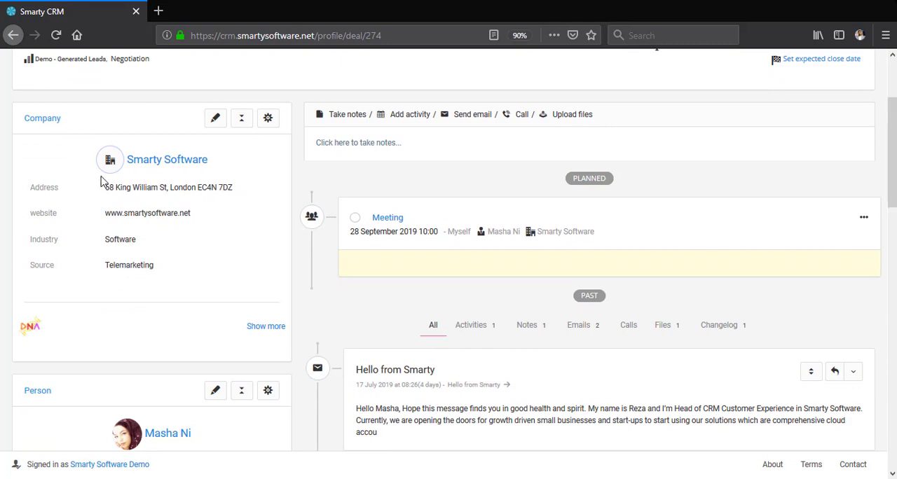
pyautogui.scroll(-3, 101, 170)
pyautogui.scroll(2, 430, 256)
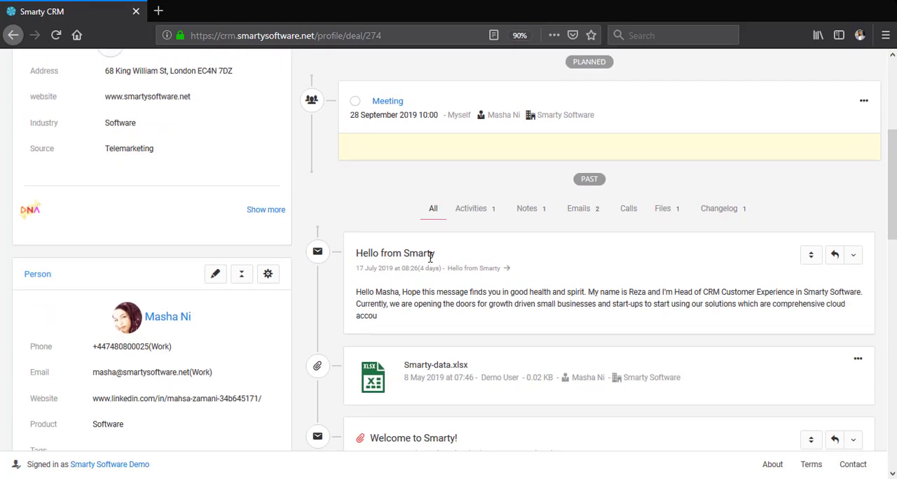
# - Read through the past emails, file, activity and note in the Smarty Software opportunity's timeline
pyautogui.scroll(-2, 652, 214)
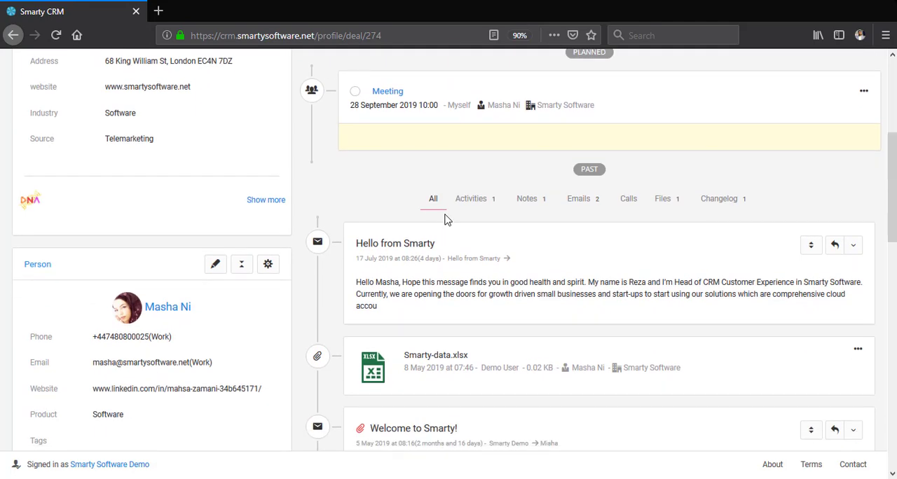
pyautogui.scroll(-2, 414, 273)
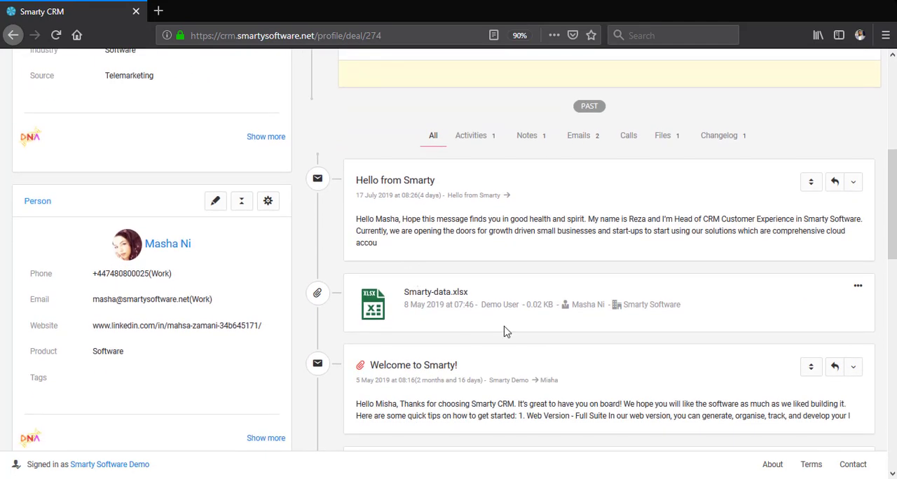
pyautogui.scroll(-6, 506, 332)
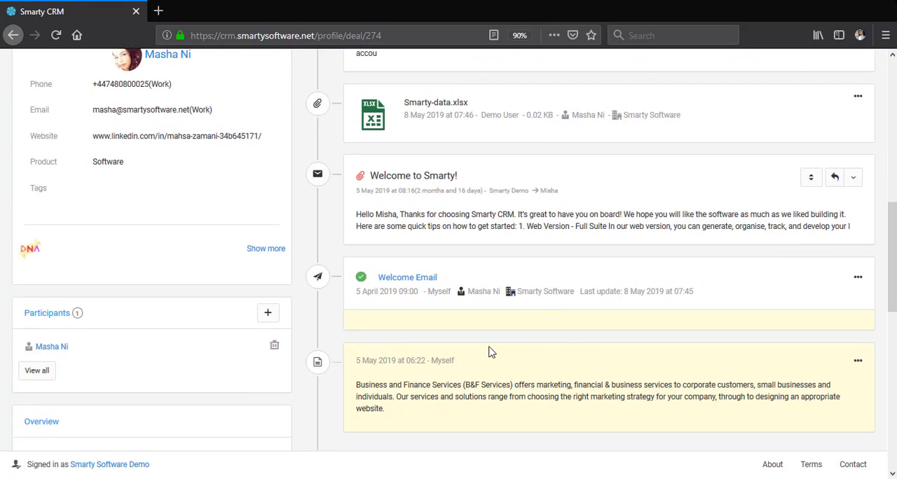
pyautogui.scroll(-2, 465, 315)
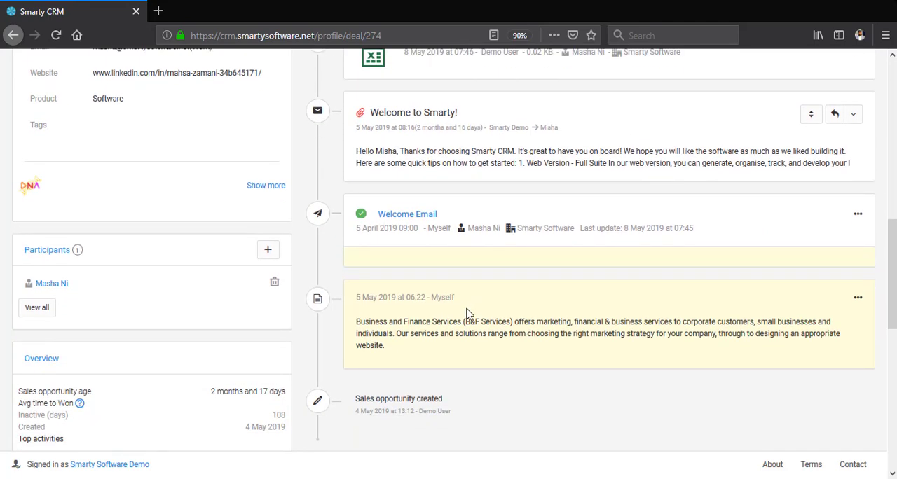
pyautogui.scroll(15, 449, 252)
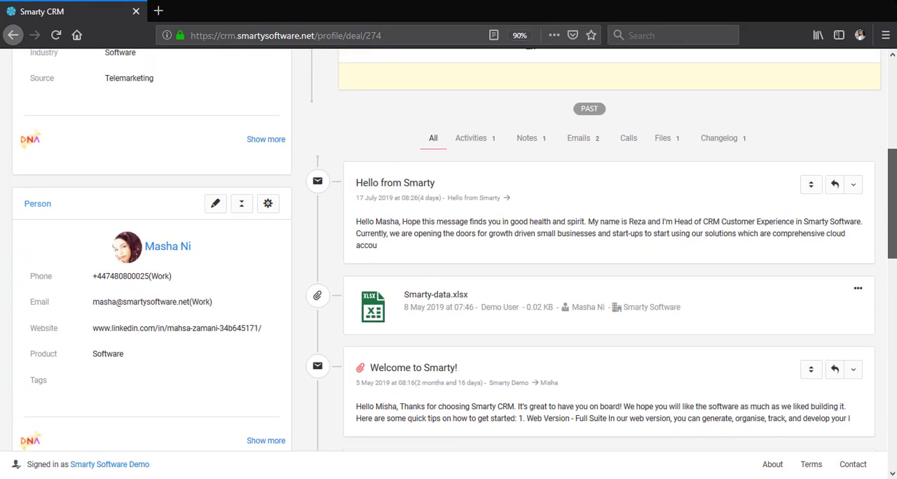
pyautogui.scroll(2, 827, 148)
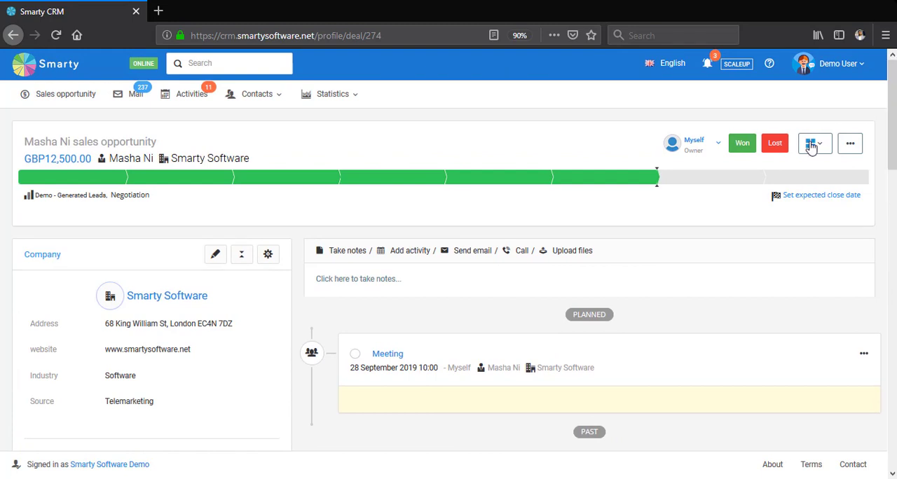
# - Open the activities list and view it by overdue, today, tomorrow, this week and a selected period before showing all activities again
pyautogui.click(194, 103)
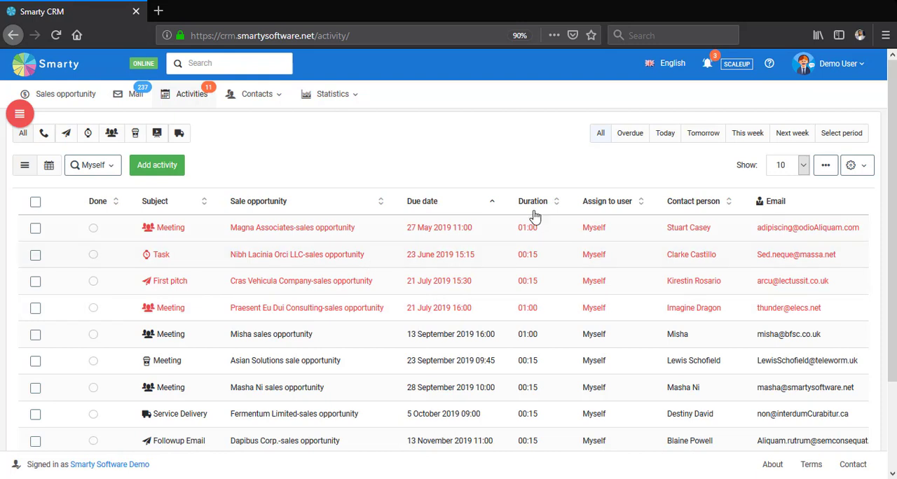
pyautogui.click(628, 138)
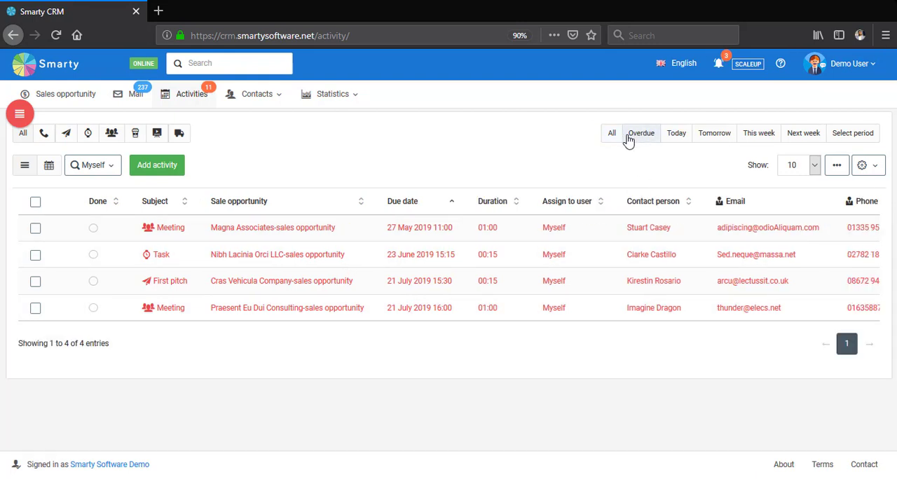
pyautogui.click(674, 138)
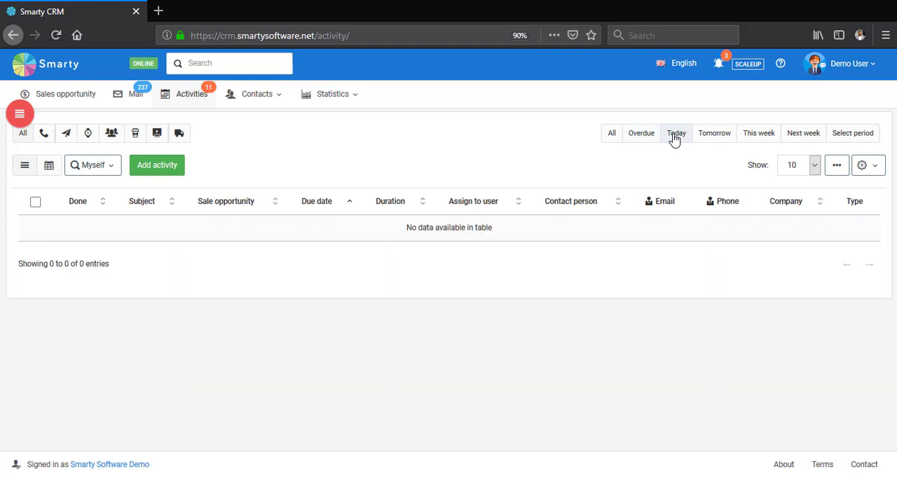
pyautogui.click(729, 135)
pyautogui.click(759, 139)
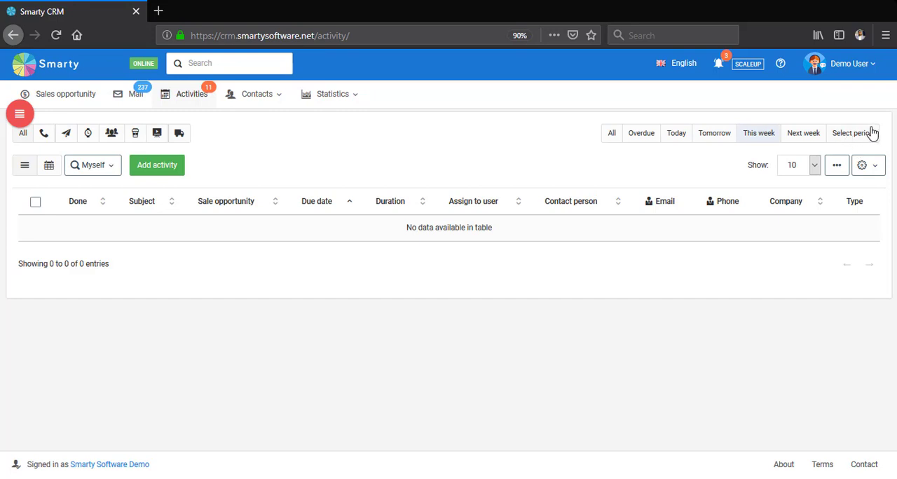
pyautogui.click(871, 133)
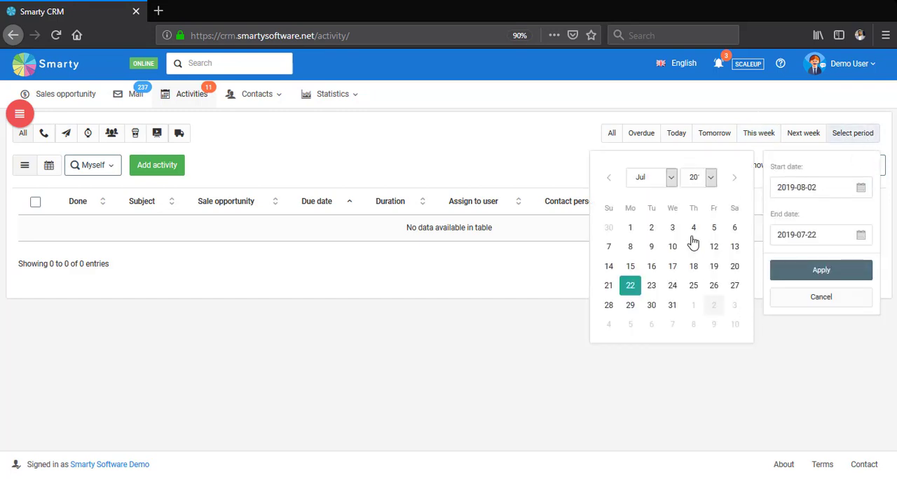
pyautogui.click(611, 136)
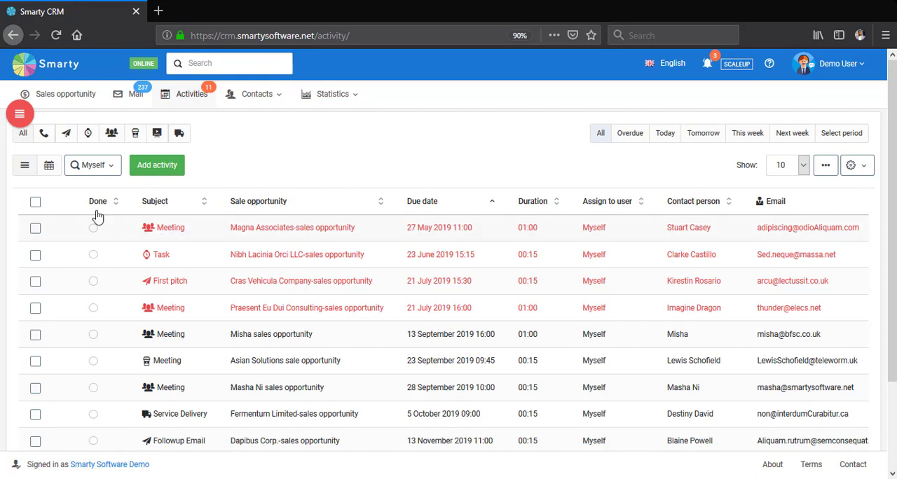
# - Open the form for adding an activity, look over its fields and close it without saving
pyautogui.click(157, 171)
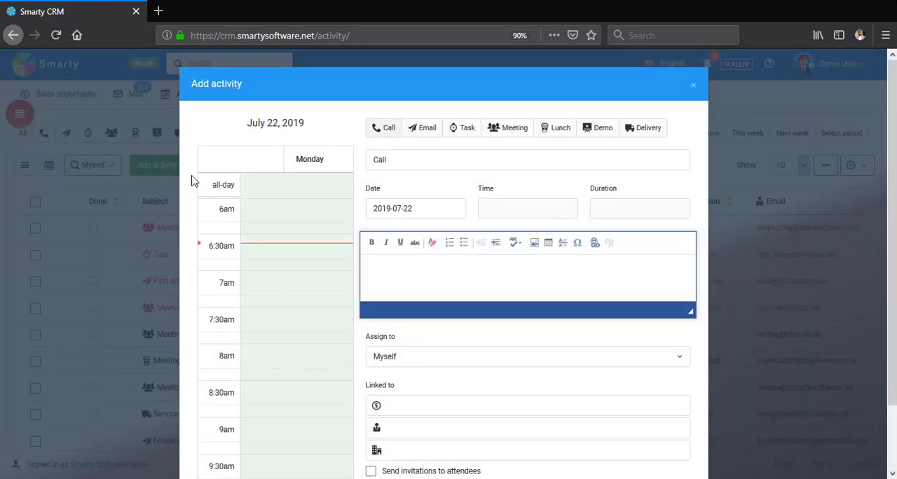
pyautogui.scroll(-3, 627, 92)
pyautogui.scroll(3, 701, 83)
pyautogui.click(693, 89)
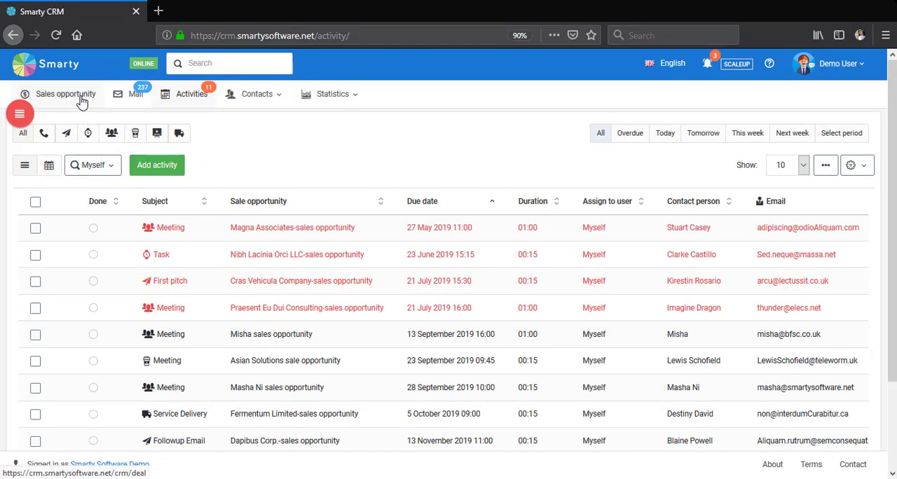
# - Return to the sales opportunities and switch the pipeline to Demo pipeline
pyautogui.click(81, 102)
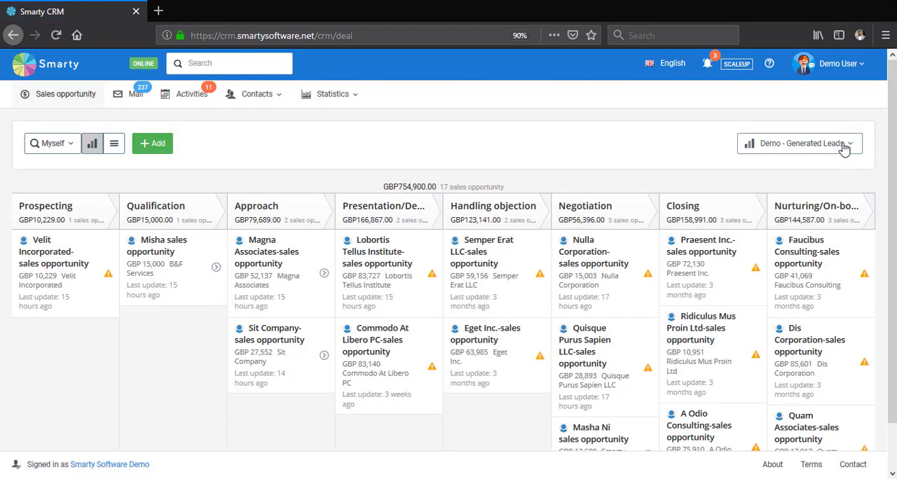
pyautogui.click(799, 144)
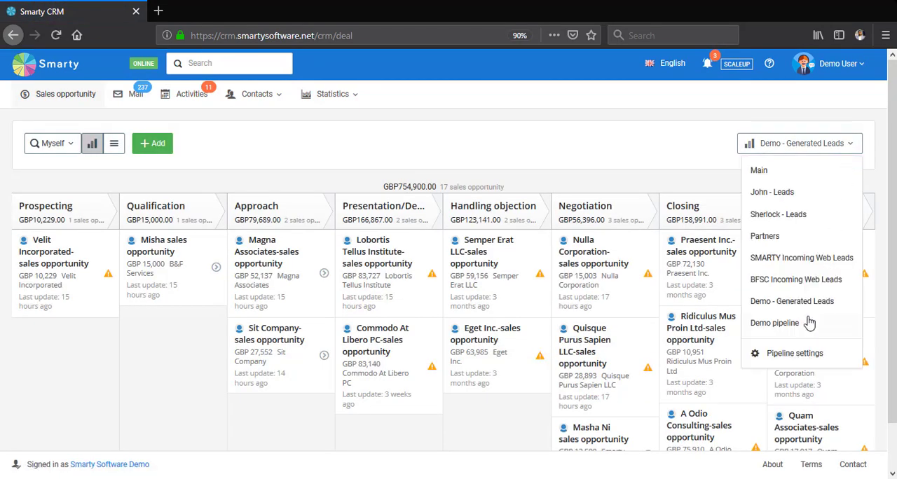
pyautogui.click(808, 323)
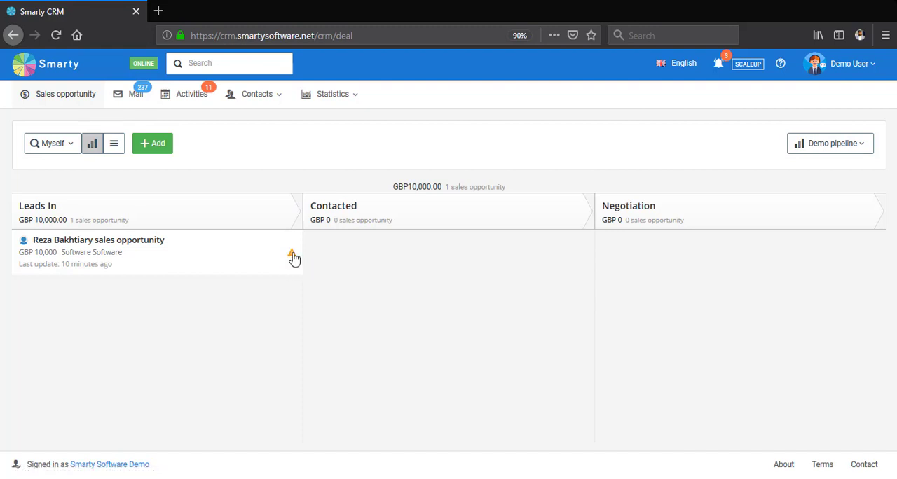
# - Start scheduling an activity of type Call for the sales opportunity in the Leads In stage
pyautogui.click(292, 255)
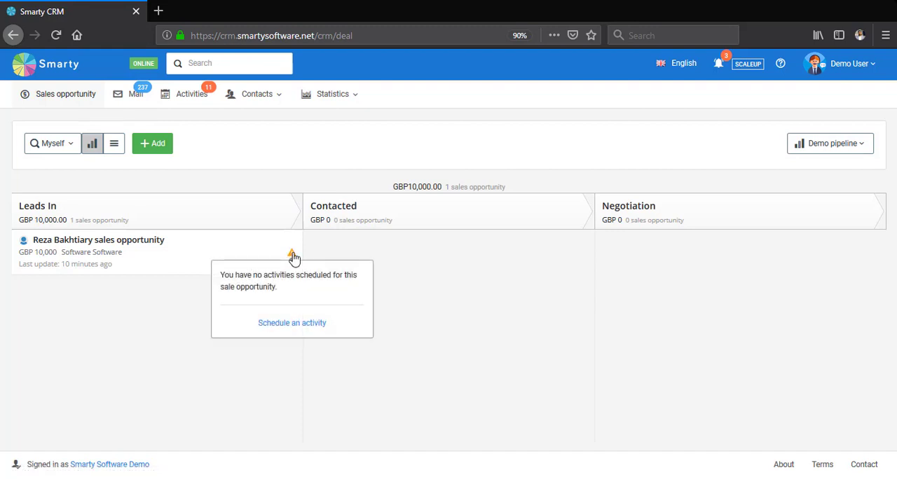
pyautogui.click(291, 324)
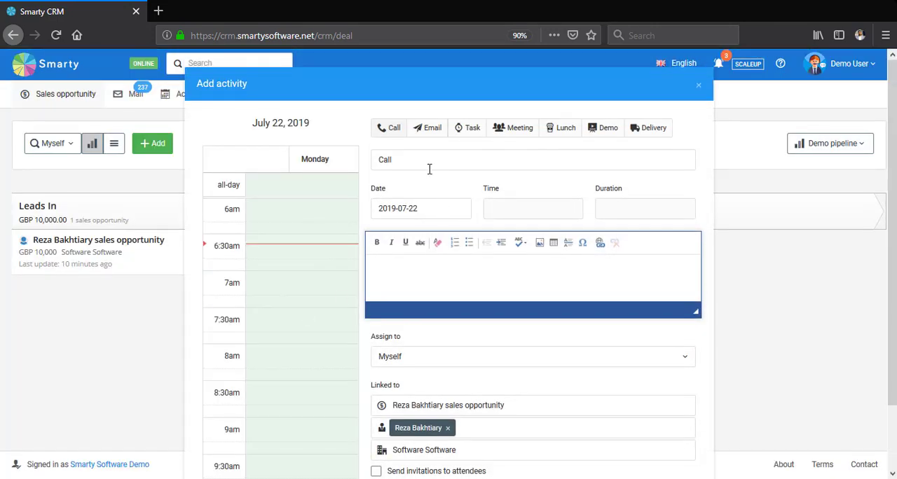
pyautogui.click(427, 130)
pyautogui.click(396, 132)
pyautogui.scroll(-2, 439, 203)
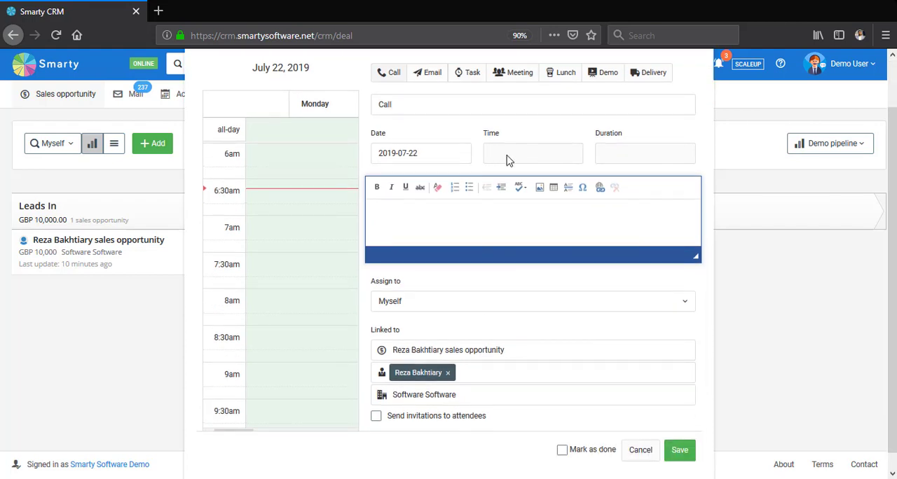
# - Set the call's time to 09:00, save the activity and open the activities list
pyautogui.click(509, 160)
pyautogui.scroll(-10, 536, 231)
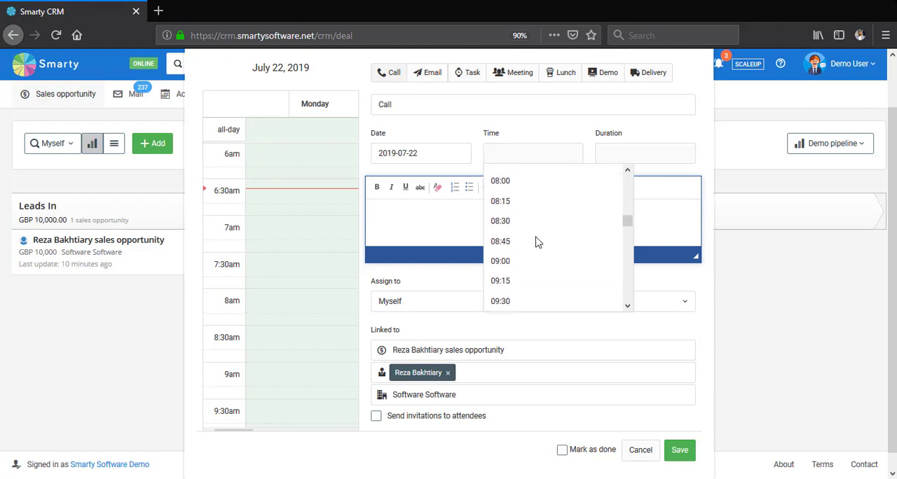
pyautogui.click(534, 237)
pyautogui.scroll(-1, 512, 172)
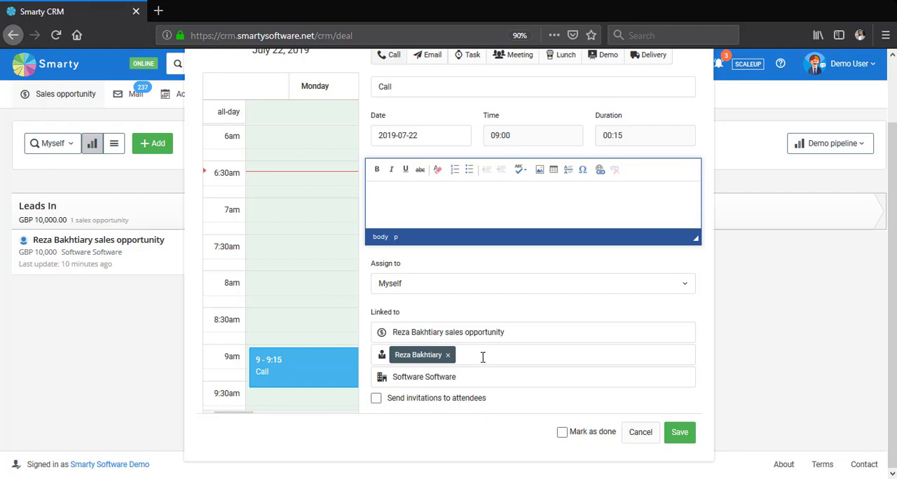
pyautogui.scroll(3, 515, 254)
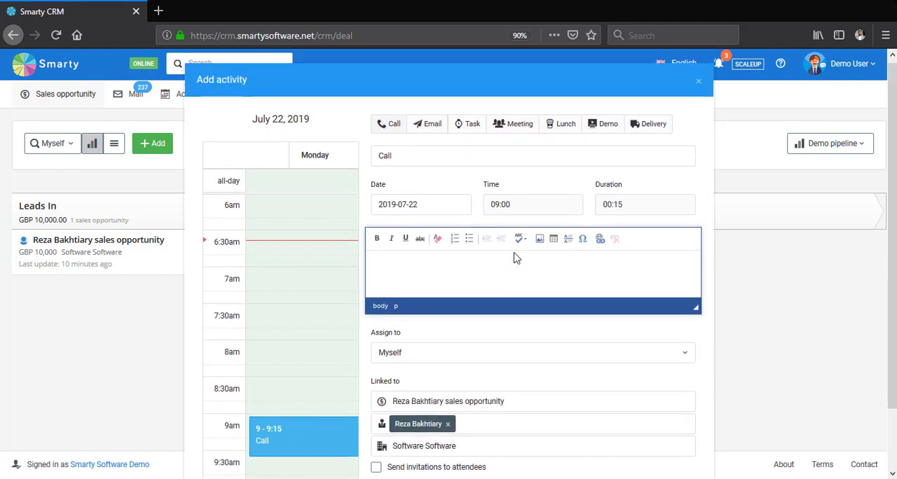
pyautogui.scroll(-2, 514, 255)
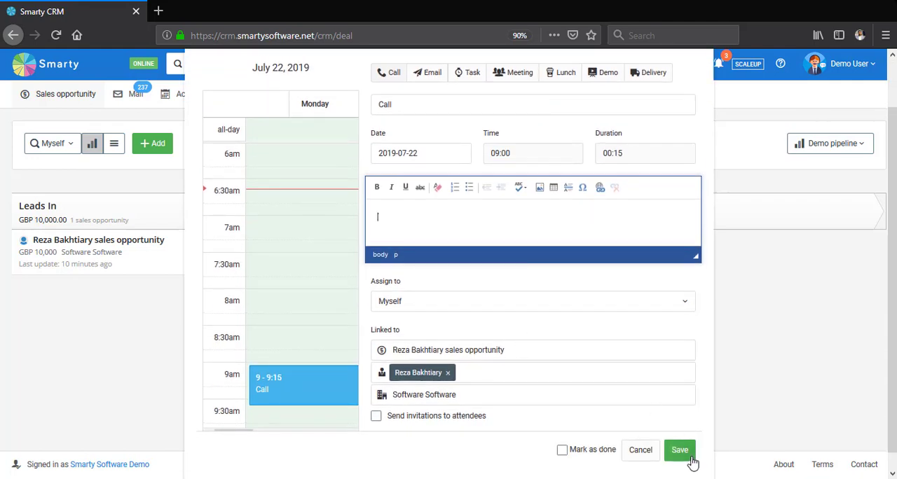
pyautogui.click(679, 451)
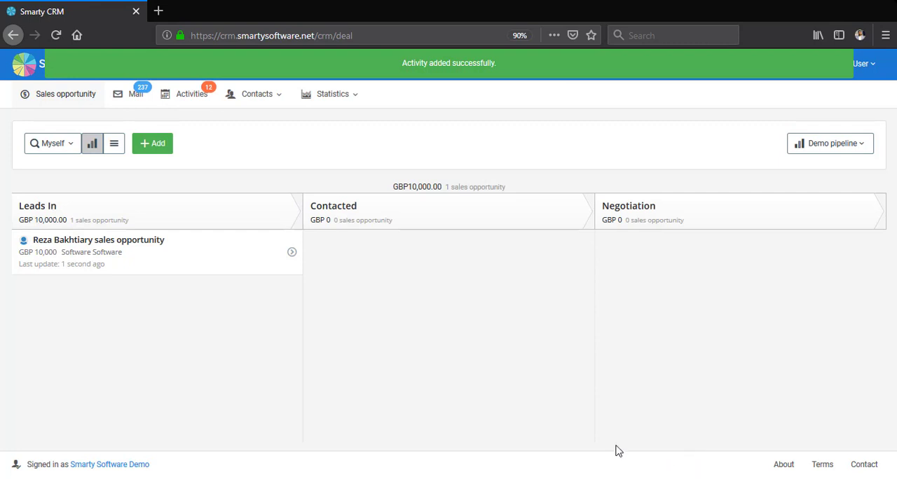
pyautogui.click(196, 104)
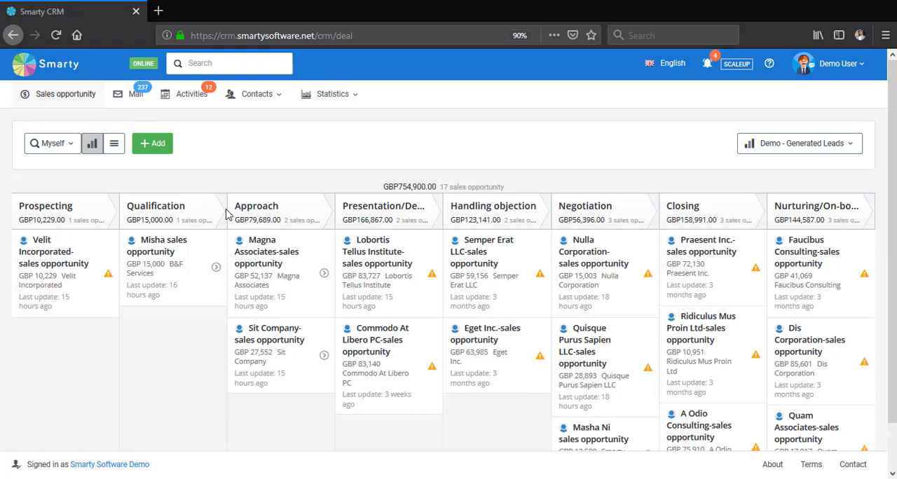
# - Start a spreadsheet data import from the account settings and upload Smarty-import.xlsx from the Desktop
pyautogui.click(855, 75)
pyautogui.click(861, 125)
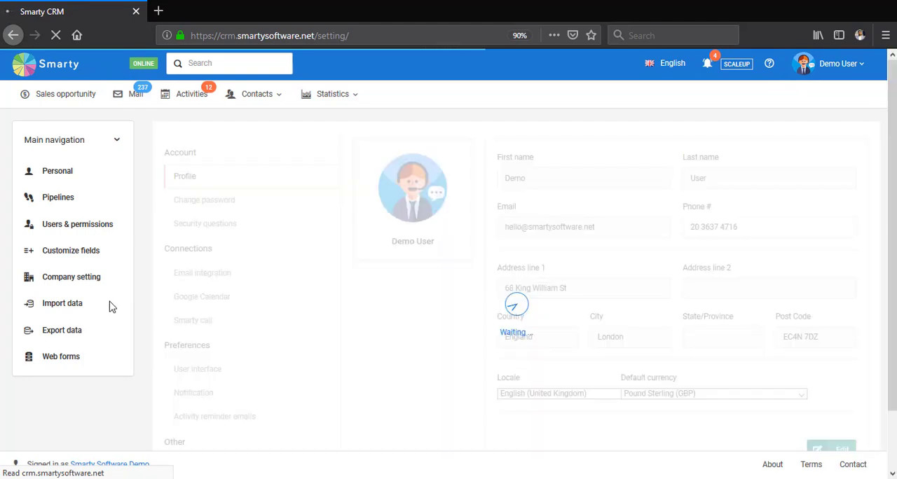
pyautogui.click(93, 305)
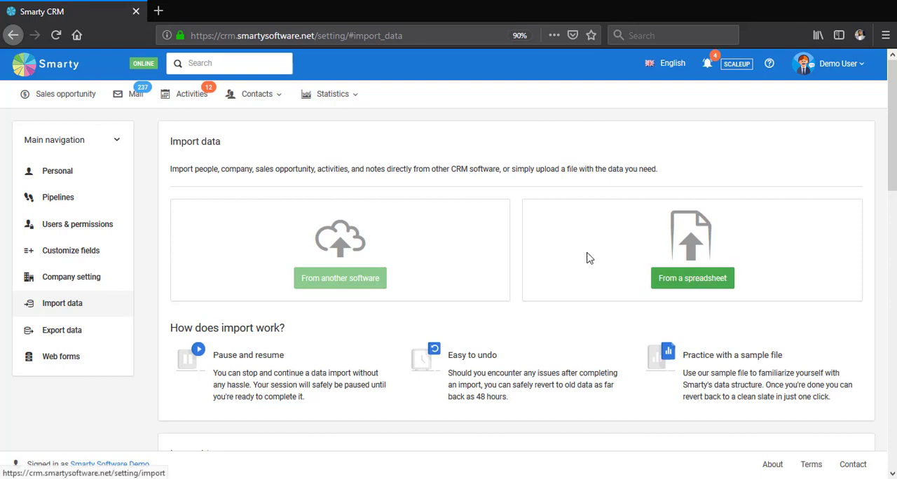
pyautogui.click(711, 284)
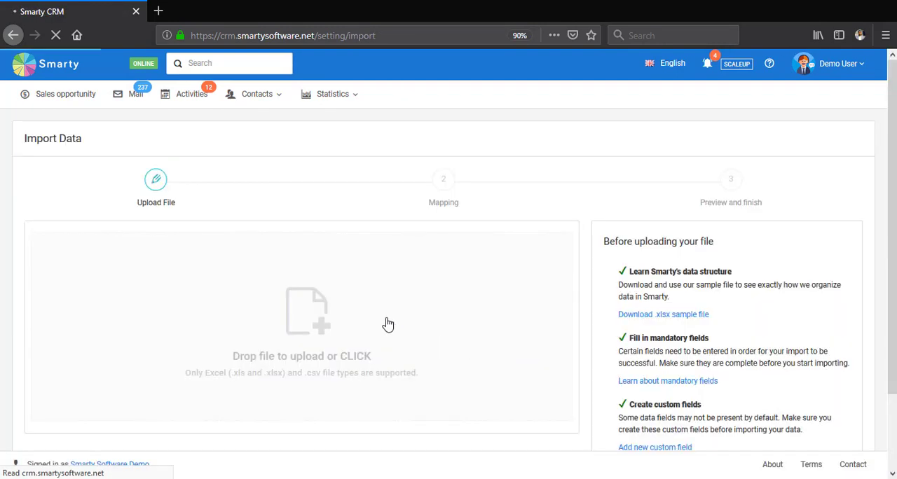
pyautogui.click(319, 315)
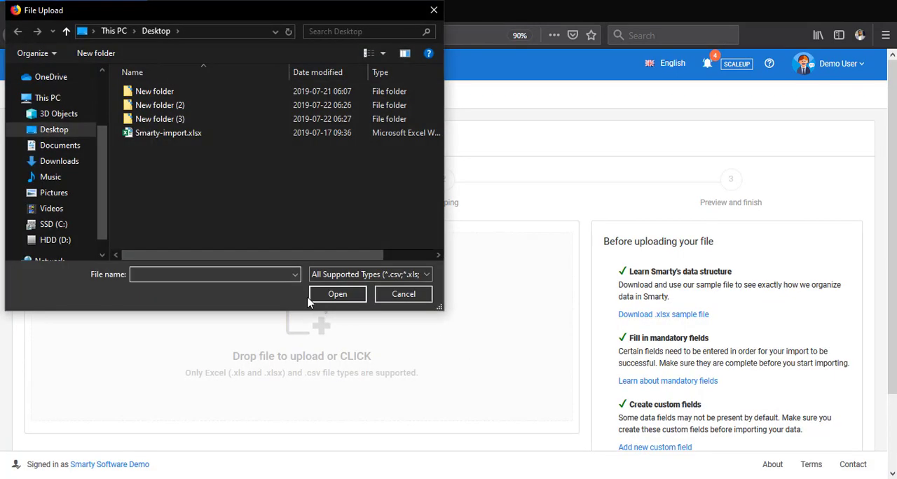
pyautogui.doubleClick(191, 140)
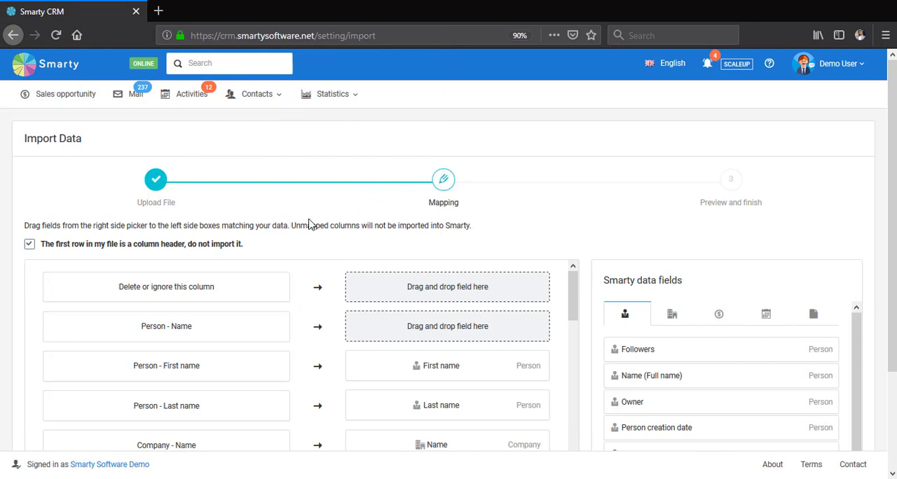
# - Map the Person - Name column to the person field Name (Full name)
pyautogui.scroll(-2, 309, 225)
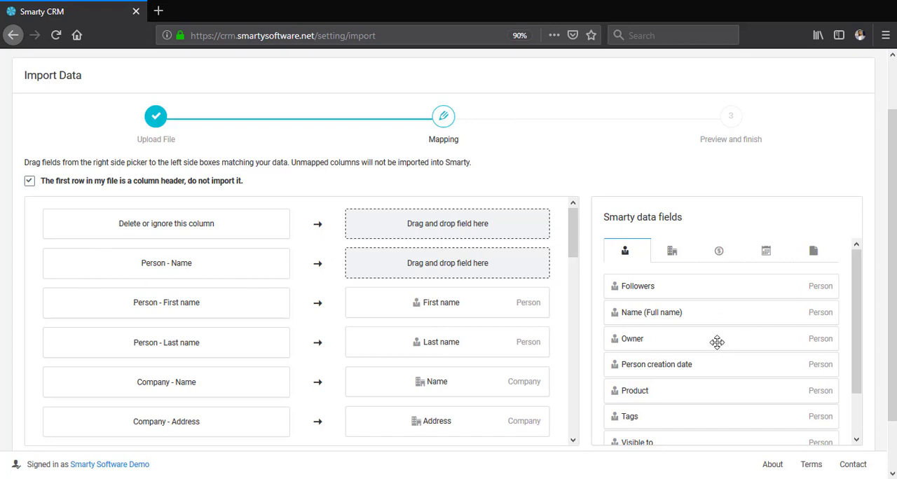
pyautogui.moveTo(670, 313); pyautogui.dragTo(418, 261)
# - Map the Sale opportunity - Expected Closure Date column to the sales opportunity field Sales opportunity closed on
pyautogui.scroll(-2, 428, 297)
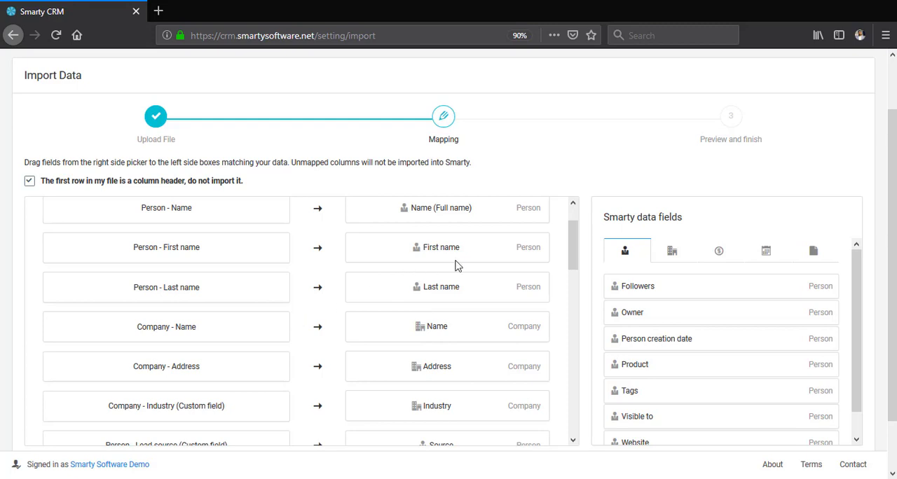
pyautogui.moveTo(577, 240); pyautogui.dragTo(579, 358)
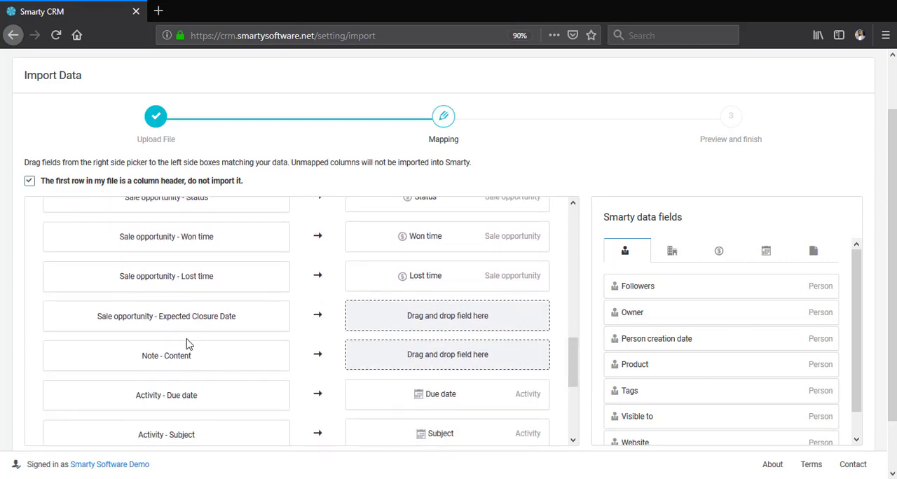
pyautogui.click(721, 251)
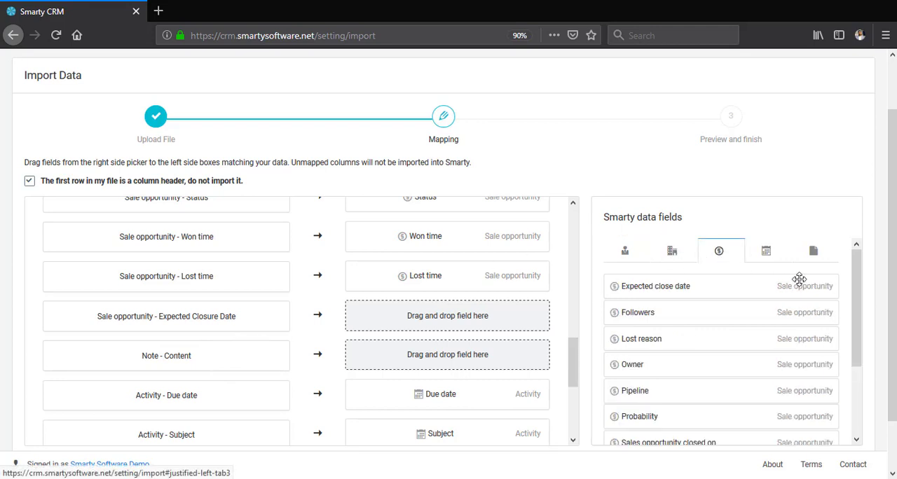
pyautogui.moveTo(864, 282); pyautogui.dragTo(861, 328)
pyautogui.moveTo(675, 356); pyautogui.dragTo(431, 307)
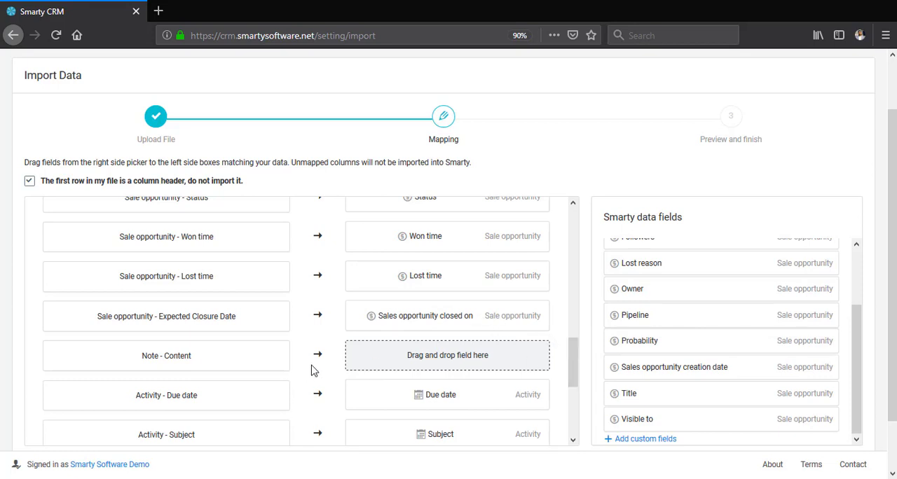
# - Map the Note - Content column to the note field Note content
pyautogui.scroll(-2, 301, 375)
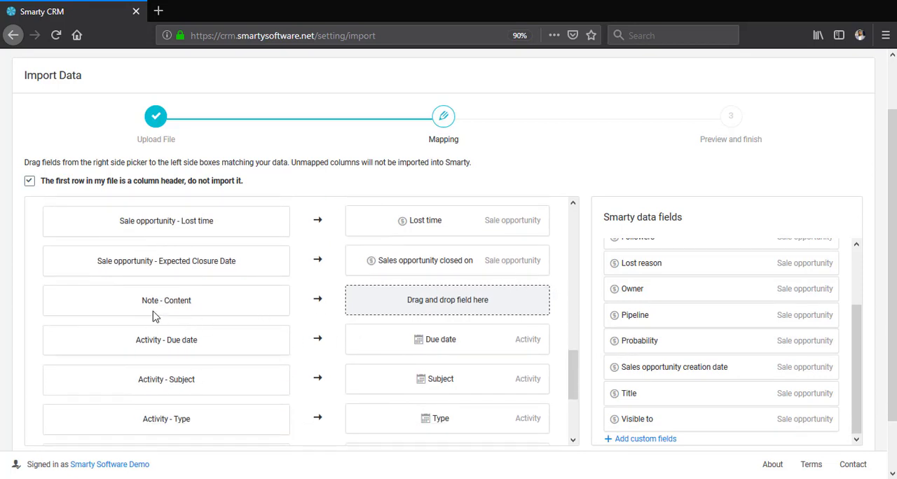
pyautogui.scroll(4, 684, 296)
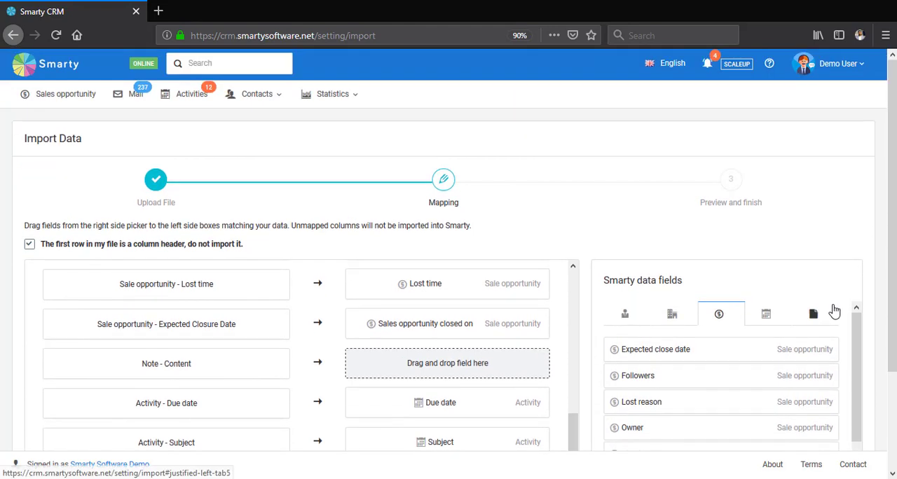
pyautogui.scroll(-1, 834, 312)
pyautogui.click(824, 269)
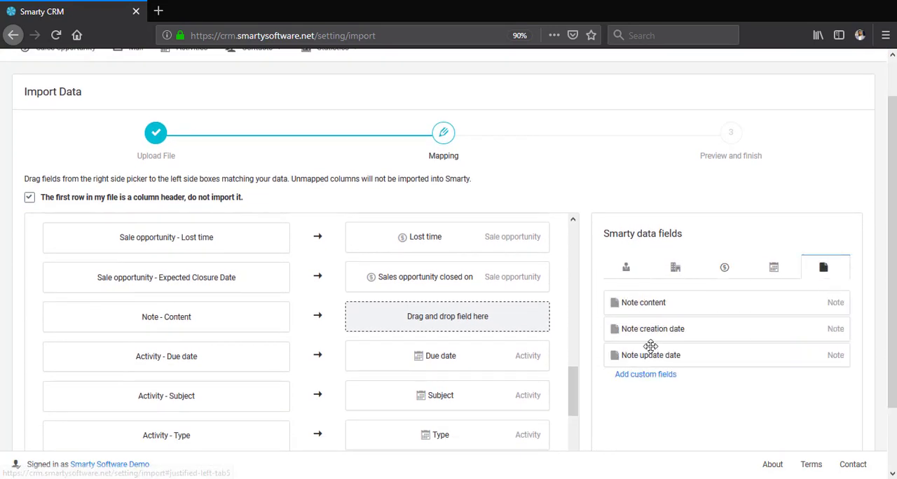
pyautogui.moveTo(649, 304); pyautogui.dragTo(407, 319)
# - Check the remaining column mappings and continue to the Preview and finish stage of the import
pyautogui.scroll(-1, 540, 338)
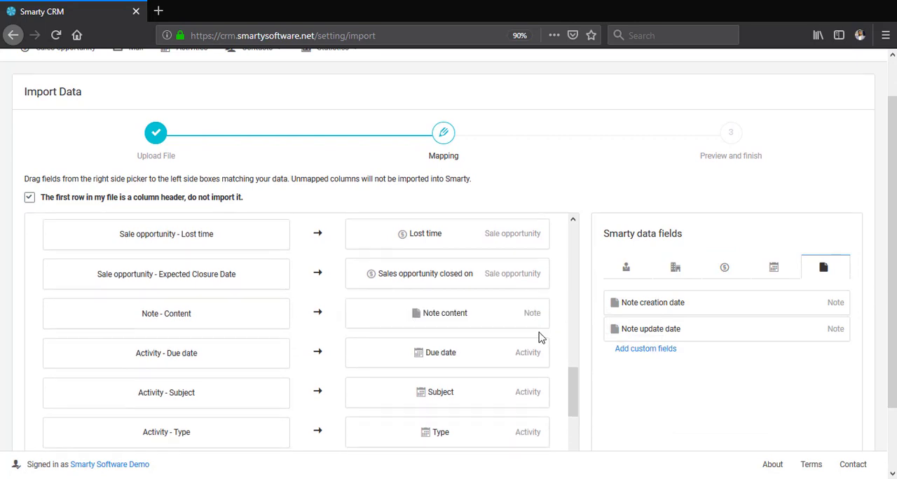
pyautogui.scroll(-3, 540, 338)
pyautogui.scroll(-3, 545, 315)
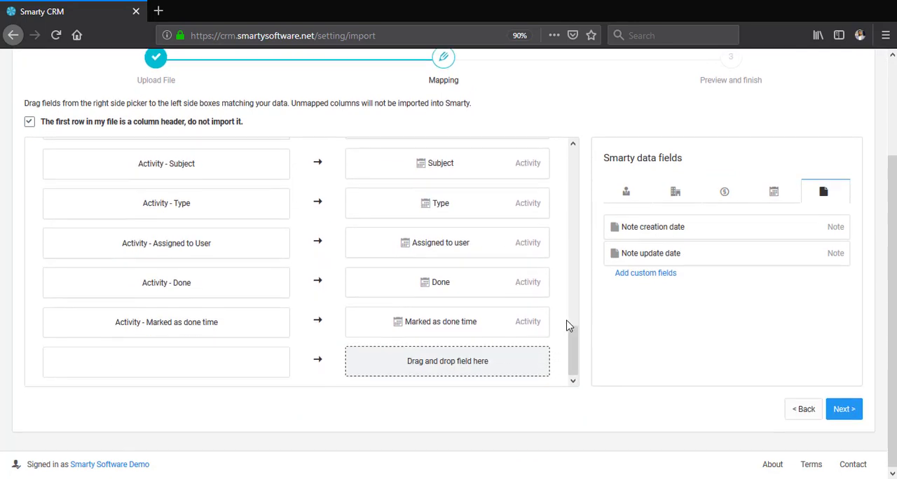
pyautogui.moveTo(574, 345); pyautogui.dragTo(575, 161)
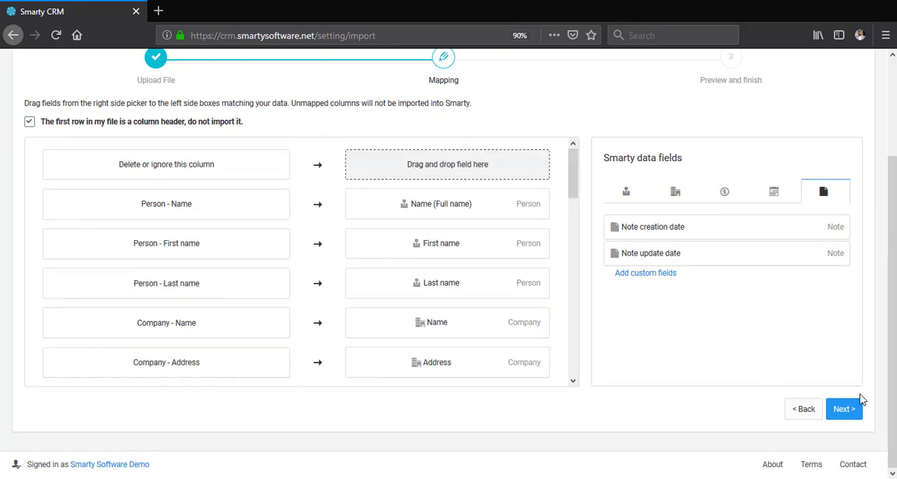
pyautogui.click(853, 411)
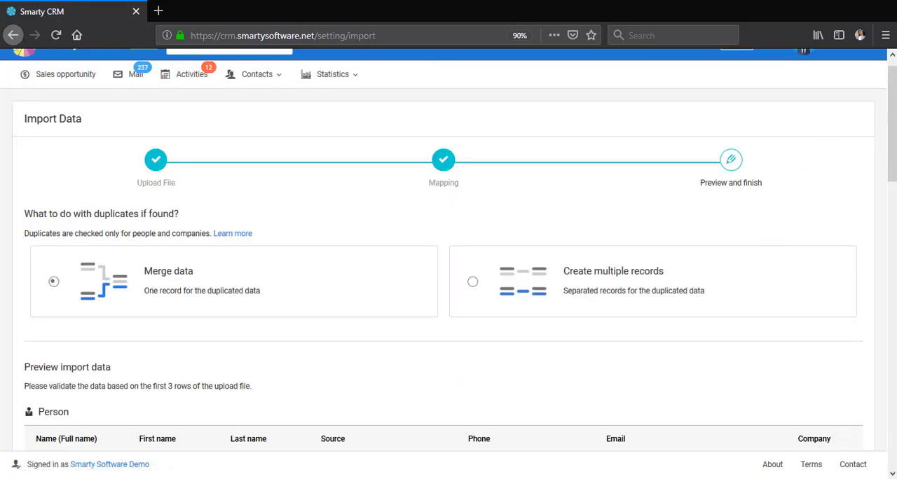
# - Review the duplicate handling options and the preview of person, company, sales opportunity, note and activity data
pyautogui.moveTo(892, 132); pyautogui.dragTo(892, 152)
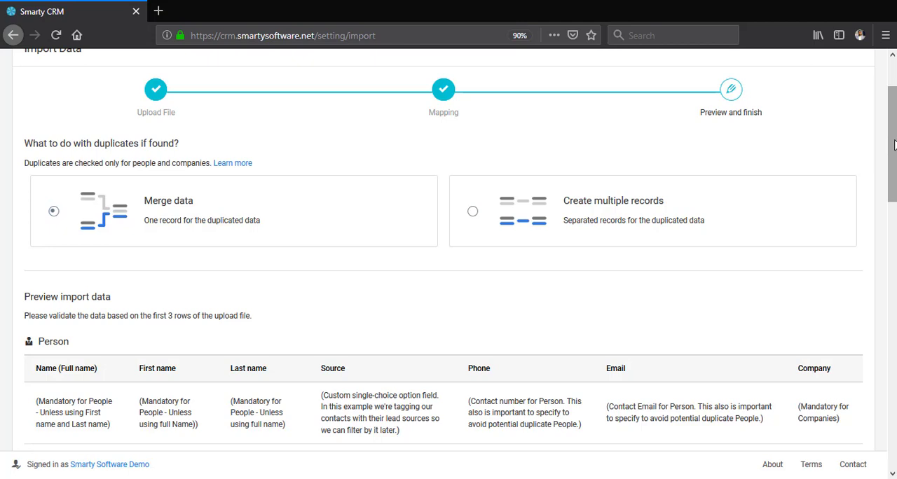
pyautogui.moveTo(894, 145); pyautogui.dragTo(893, 205)
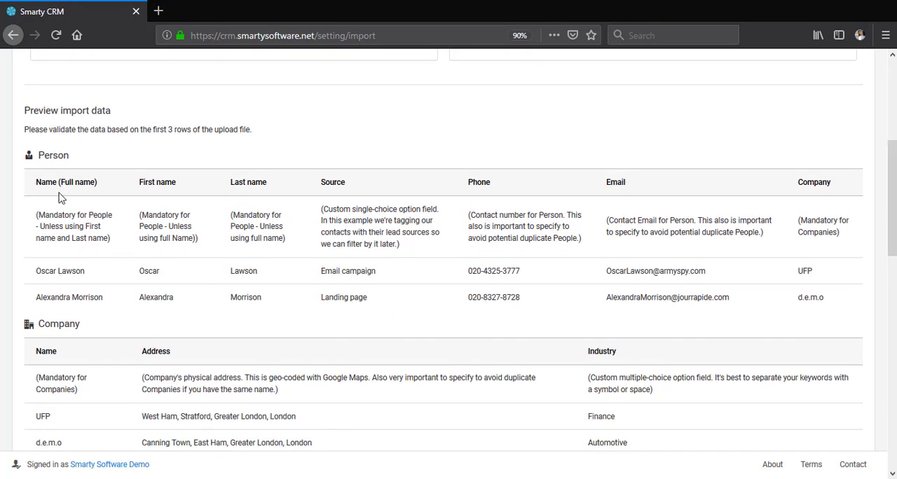
pyautogui.scroll(-2, 59, 201)
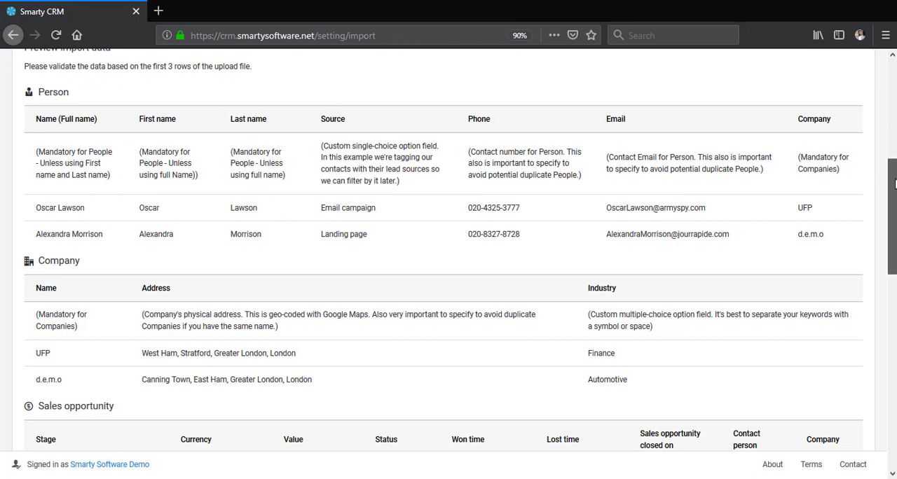
pyautogui.scroll(-2, 869, 198)
pyautogui.scroll(-4, 107, 224)
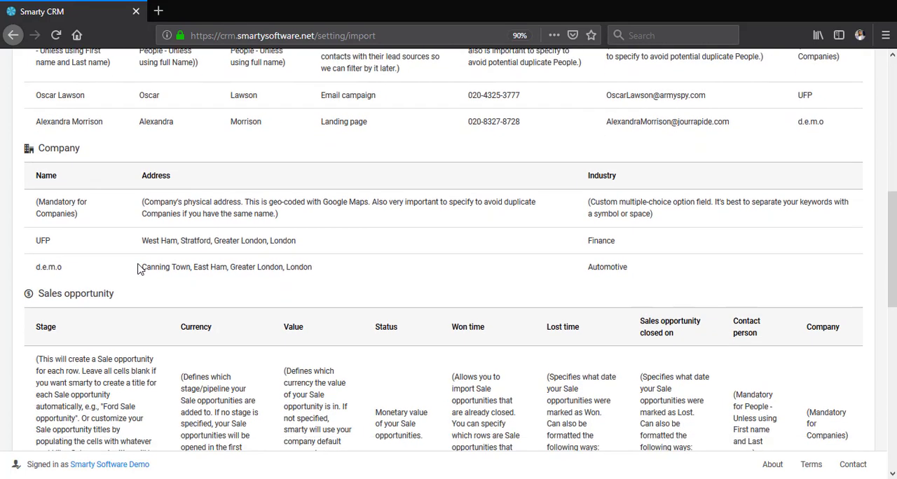
pyautogui.scroll(-4, 78, 244)
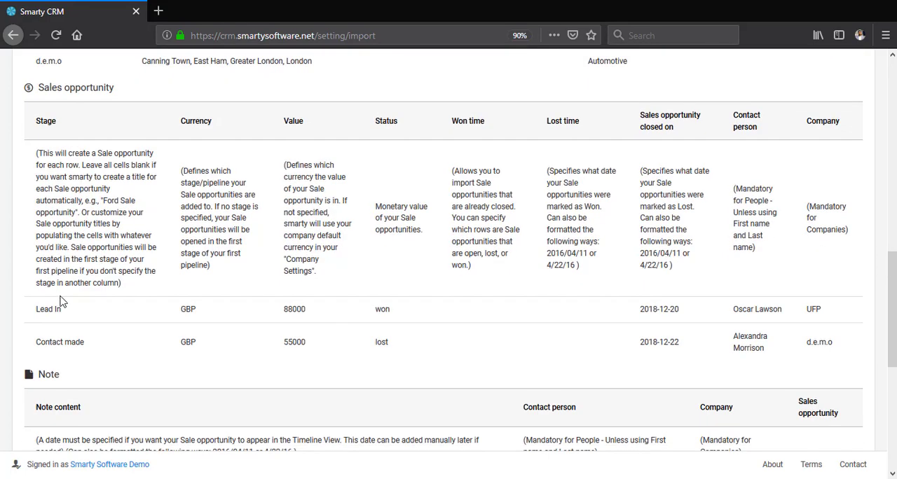
pyautogui.scroll(-8, 365, 231)
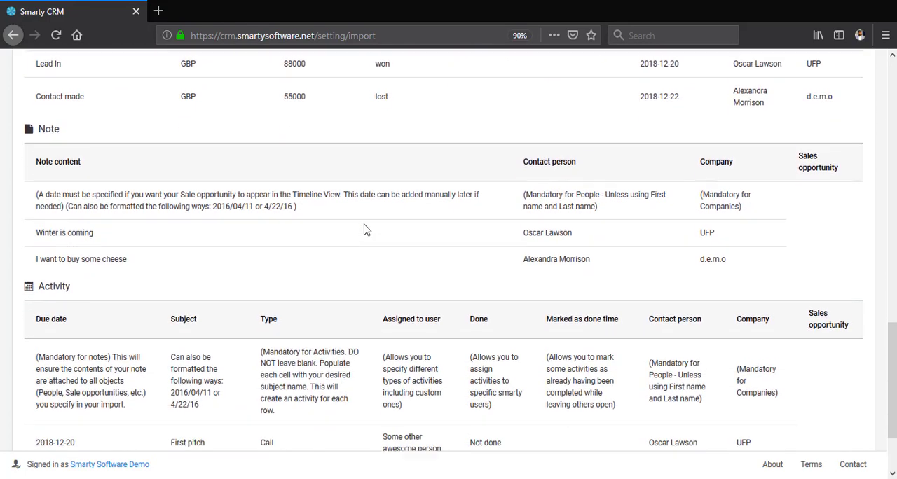
pyautogui.scroll(-3, 96, 266)
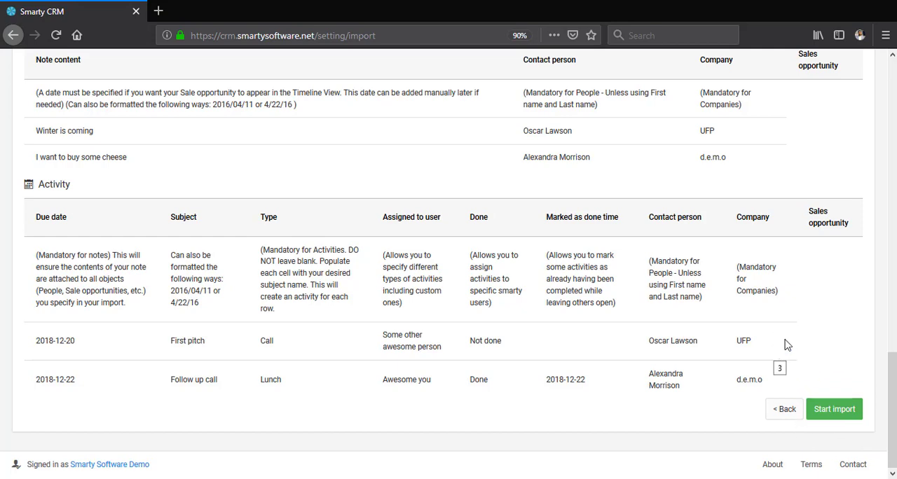
pyautogui.moveTo(892, 393); pyautogui.dragTo(892, 84)
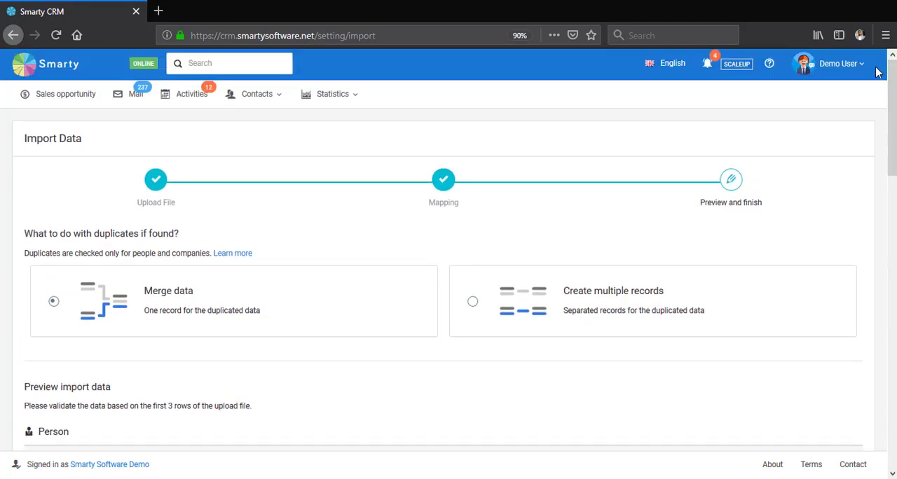
# - Return to the Import data page in the account settings and look through the import history
pyautogui.click(846, 126)
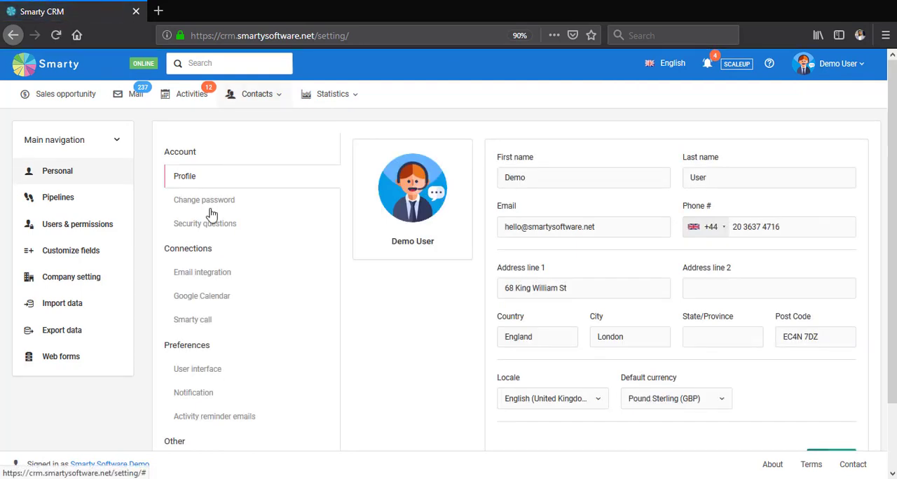
pyautogui.click(101, 316)
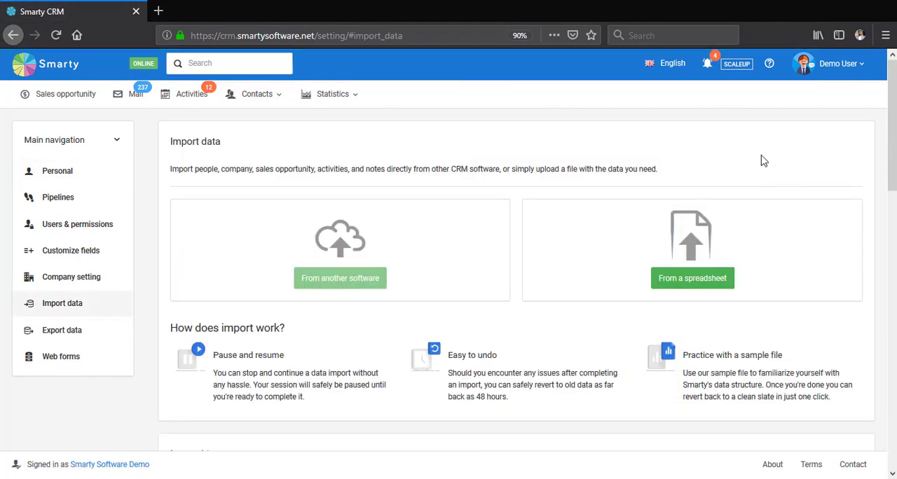
pyautogui.scroll(-1, 761, 160)
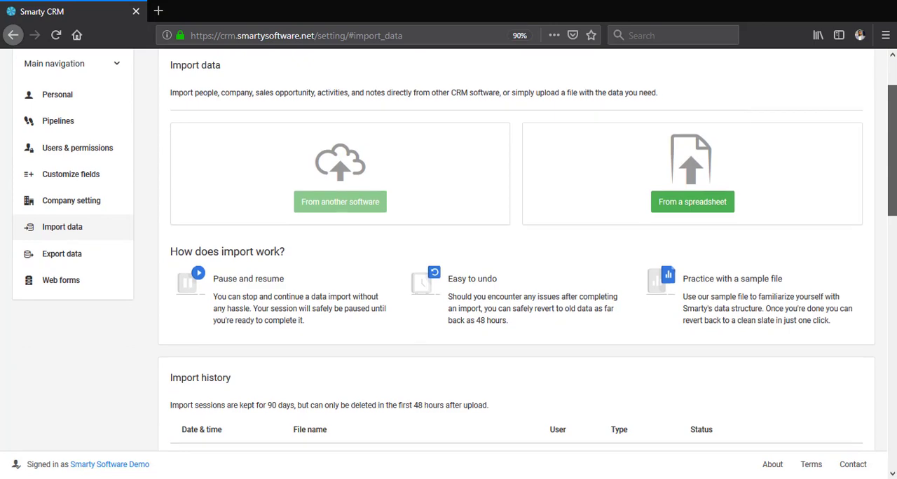
pyautogui.scroll(-4, 449, 251)
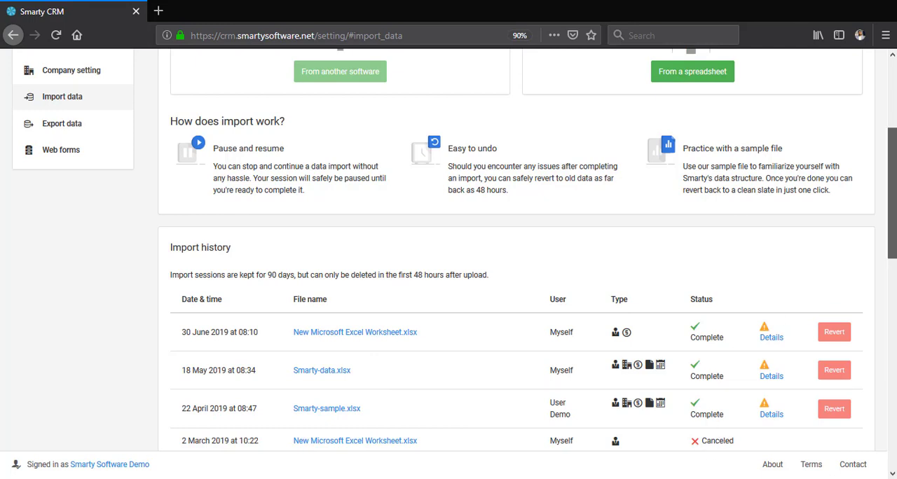
pyautogui.moveTo(892, 194); pyautogui.dragTo(895, 152)
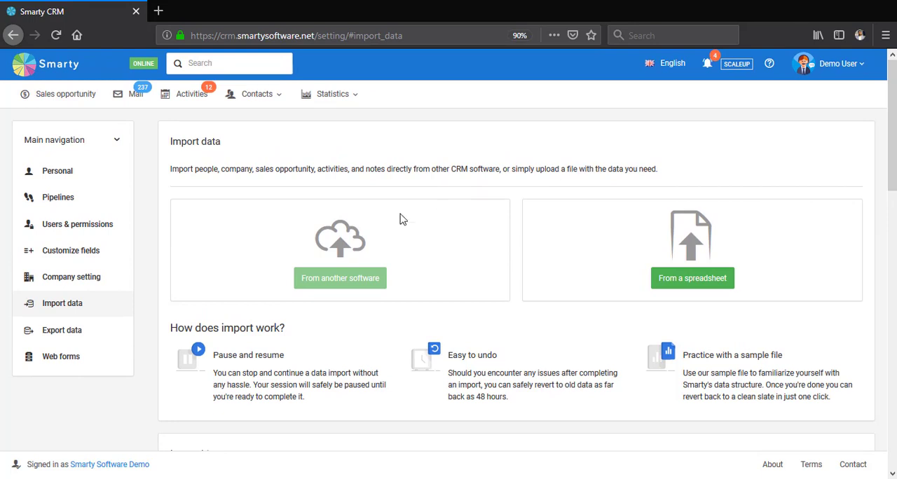
# - Open the mailbox and look at the available filter options for the inbox
pyautogui.click(136, 95)
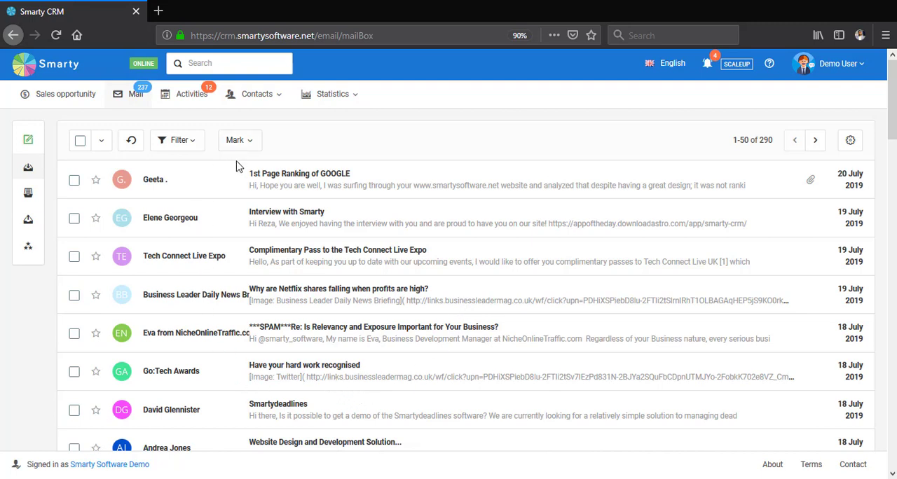
pyautogui.click(202, 146)
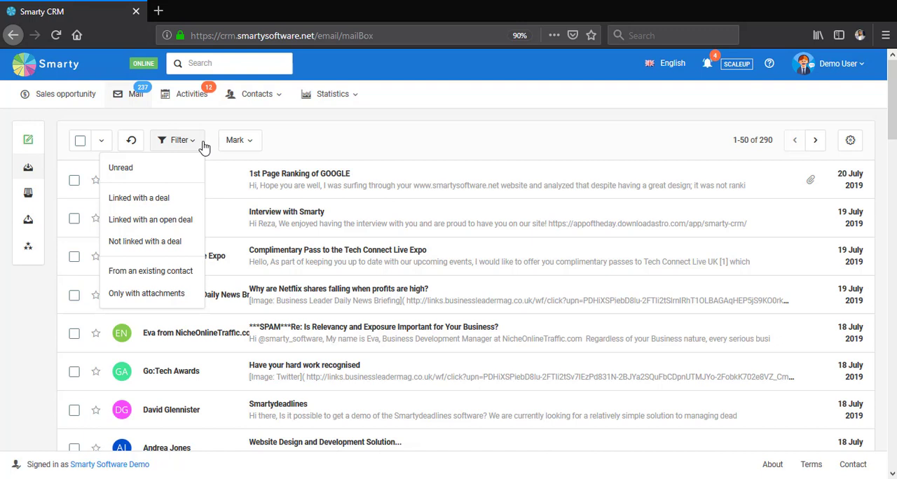
pyautogui.click(203, 143)
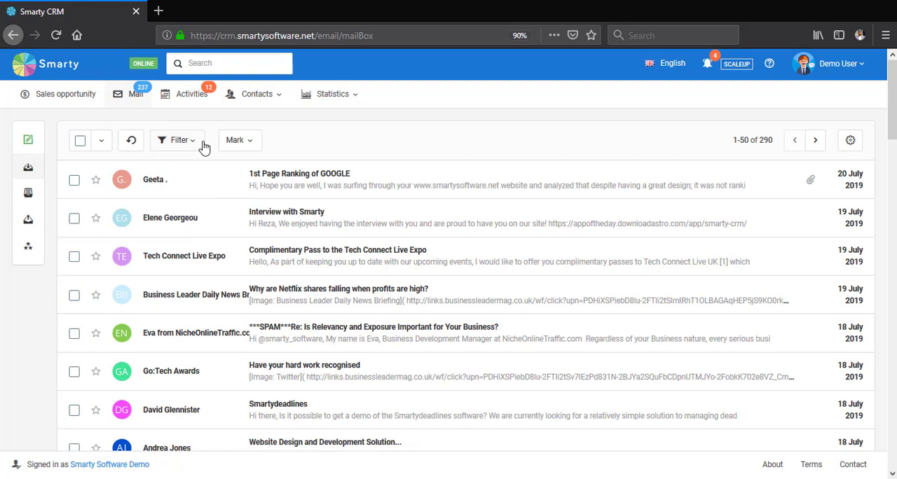
# - Start composing a new email and view the list of email templates without applying one
pyautogui.click(28, 143)
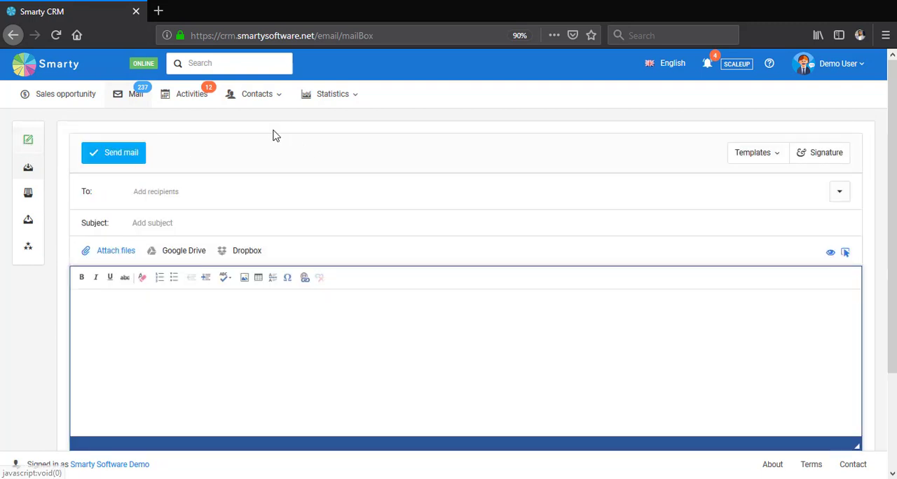
pyautogui.scroll(-2, 268, 169)
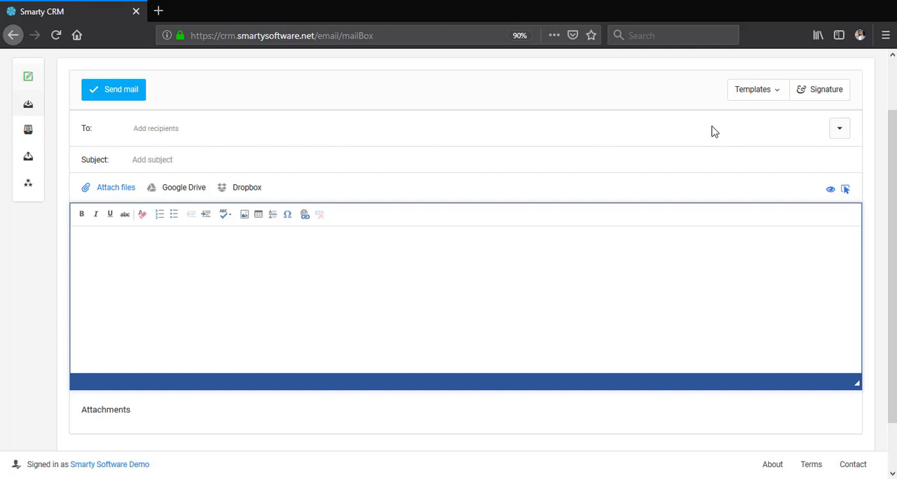
pyautogui.scroll(1, 787, 154)
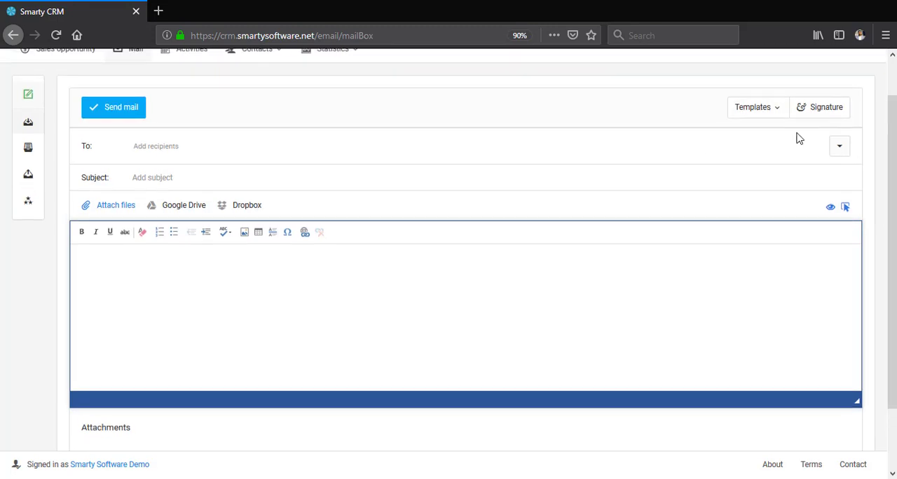
pyautogui.click(768, 112)
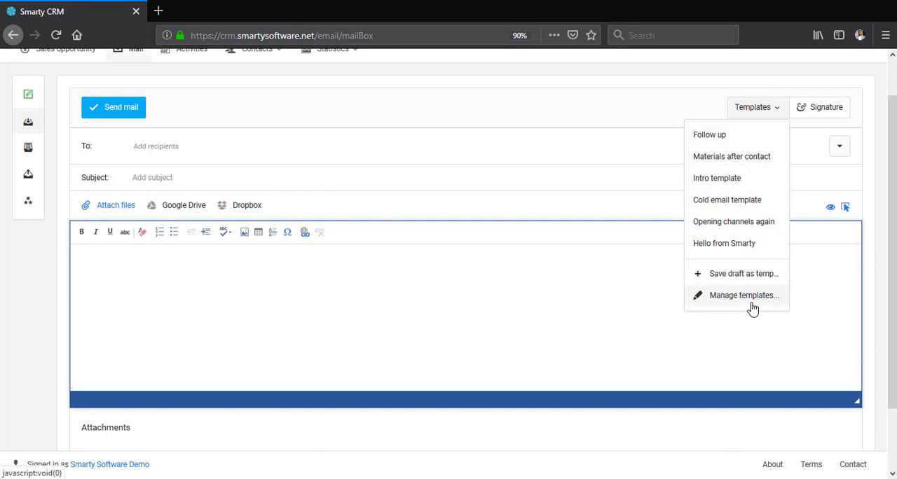
pyautogui.click(588, 323)
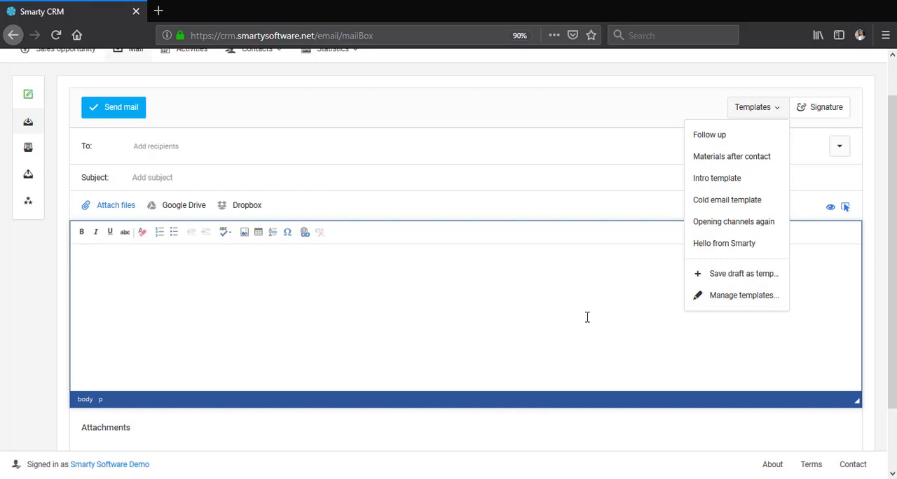
pyautogui.click(767, 112)
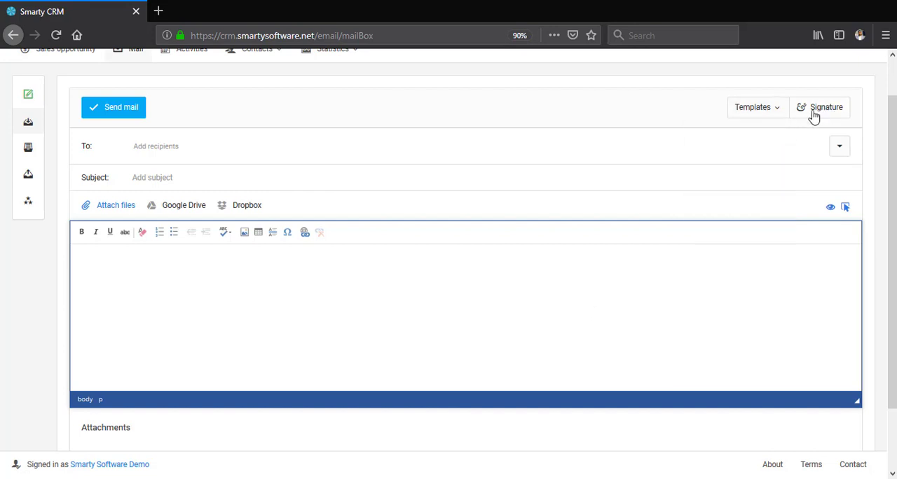
# - Open the email signature editor, look through the signature and cancel without saving
pyautogui.click(820, 108)
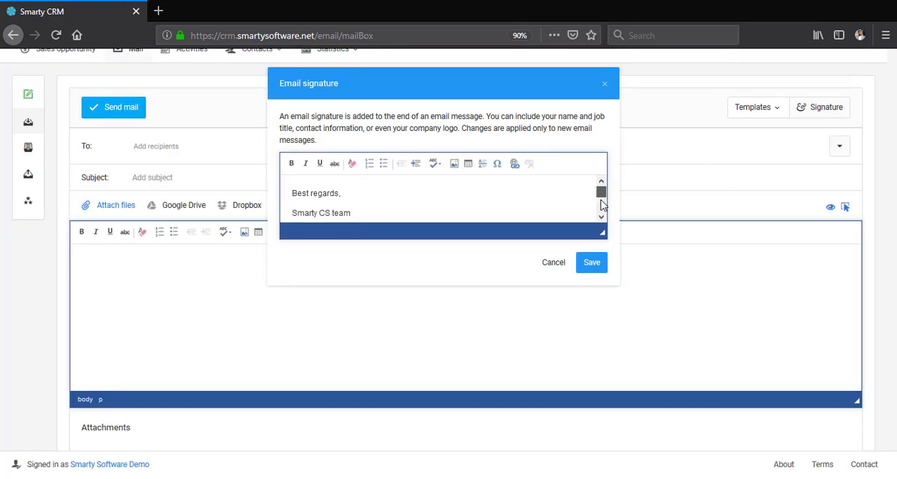
pyautogui.scroll(-2, 602, 206)
pyautogui.moveTo(602, 204)
pyautogui.mouseDown()
pyautogui.moveTo(600, 185)
pyautogui.moveTo(602, 211)
pyautogui.mouseUp()
pyautogui.click(552, 264)
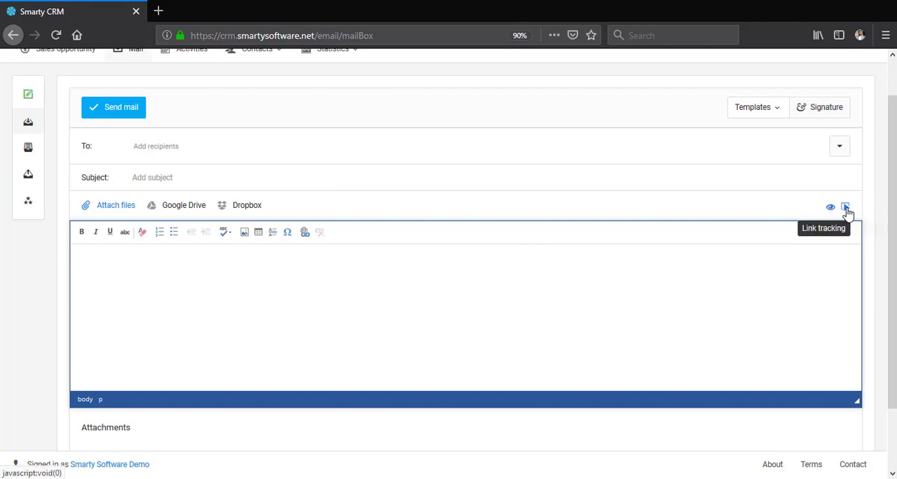
# - Open the sent mail folder and look through the sent messages and their tracking indicators
pyautogui.click(29, 182)
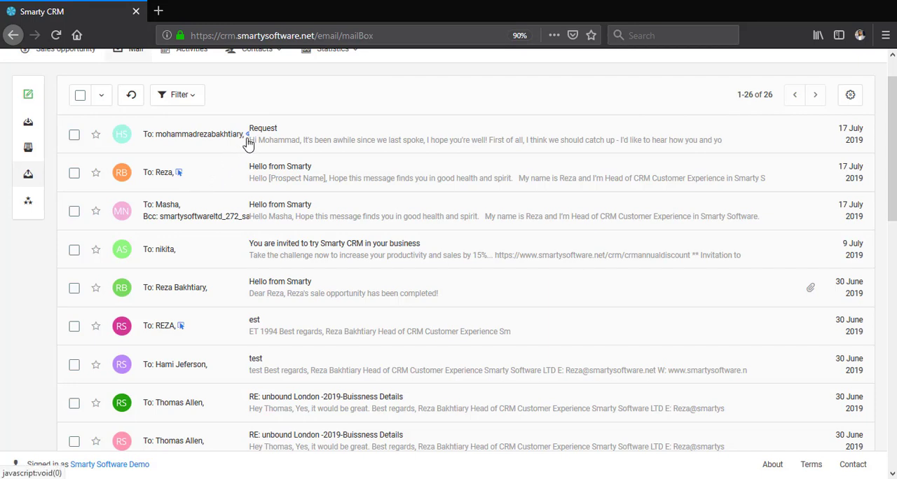
pyautogui.moveTo(248, 144)
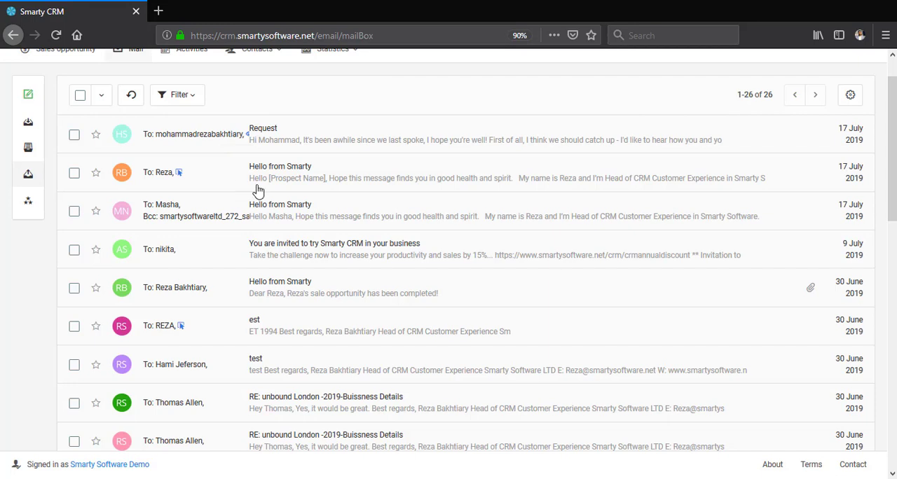
pyautogui.scroll(2, 130, 161)
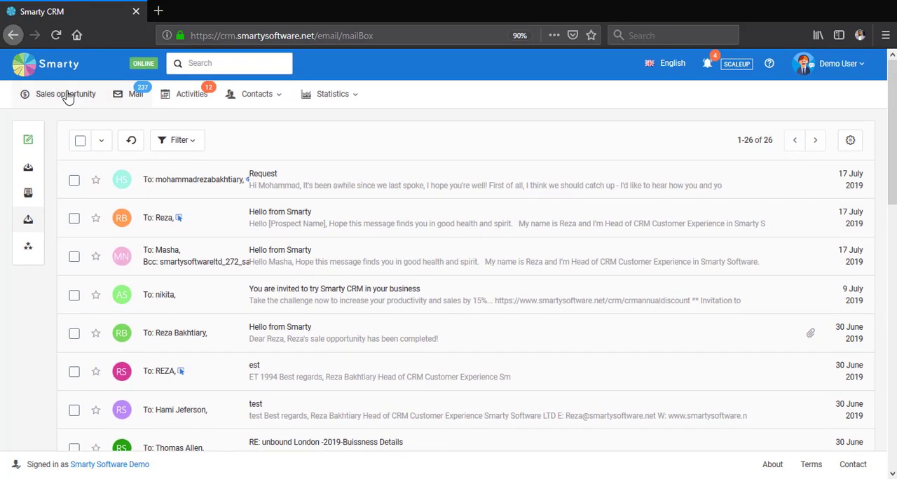
# - Visit the sales opportunity board, open the personal settings and review the email integration's sync and tracking options
pyautogui.click(68, 96)
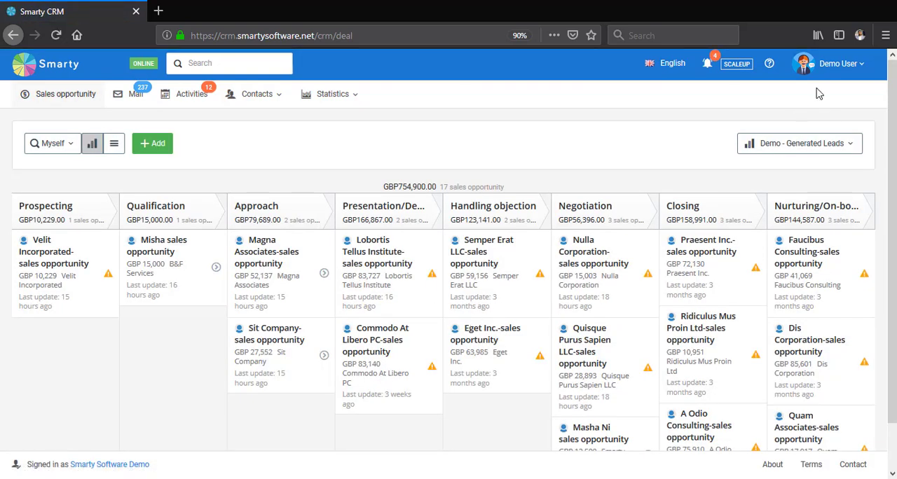
pyautogui.click(863, 76)
pyautogui.click(852, 123)
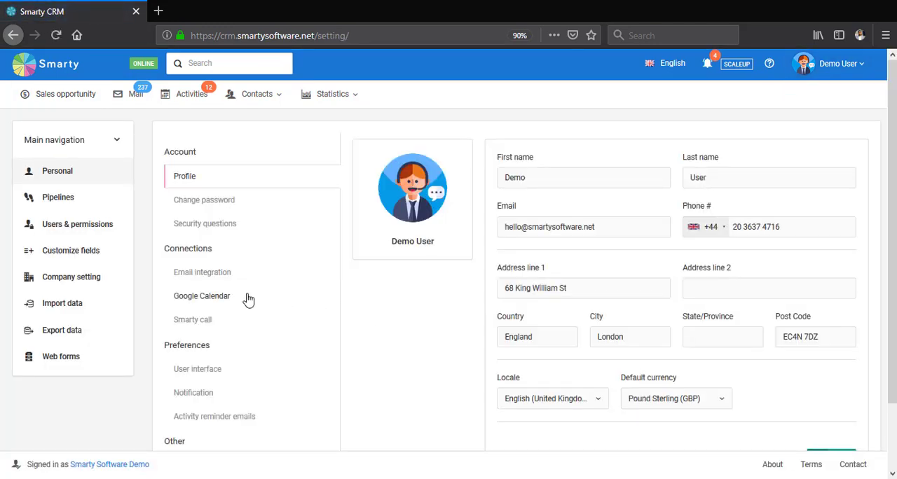
pyautogui.click(190, 284)
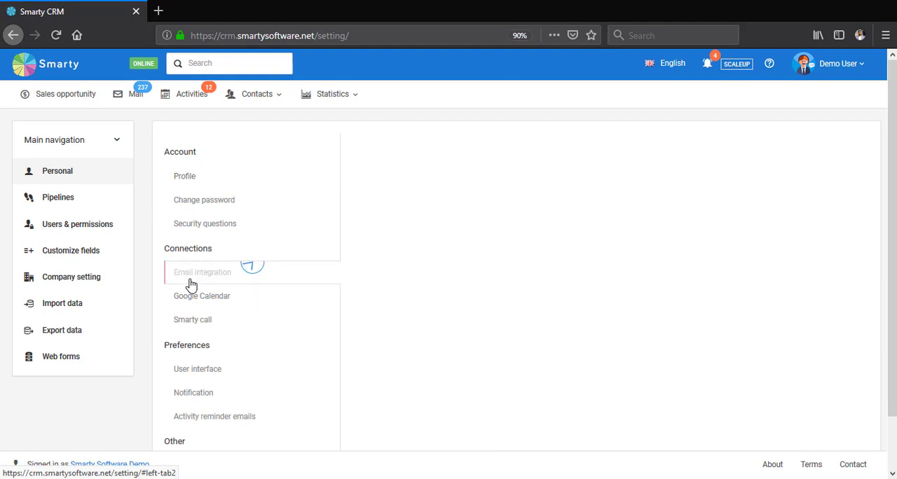
pyautogui.scroll(-1, 502, 231)
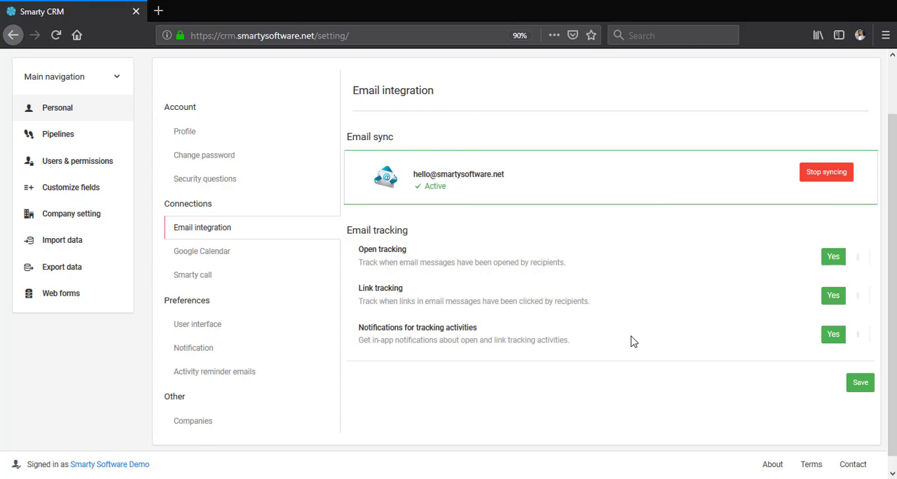
pyautogui.scroll(2, 630, 347)
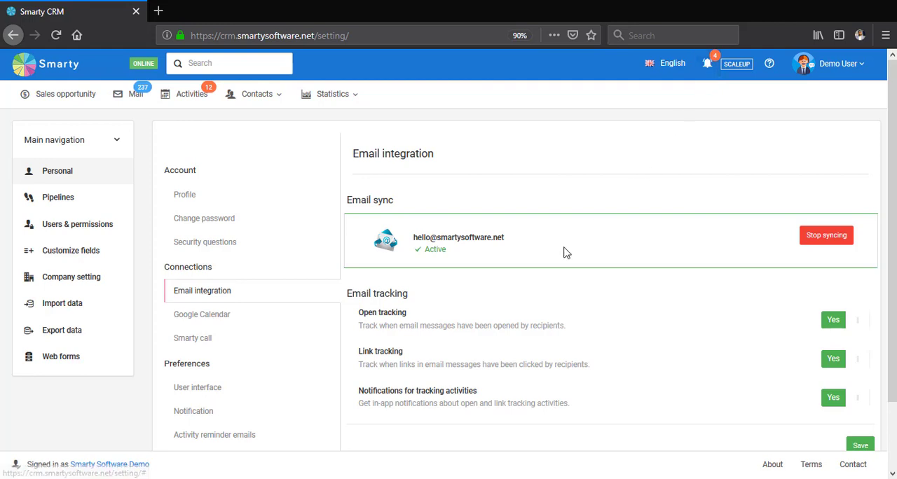
# - Review the Google Calendar sync settings, including the target calendar, activity title format, synced activity types and sync direction
pyautogui.click(247, 322)
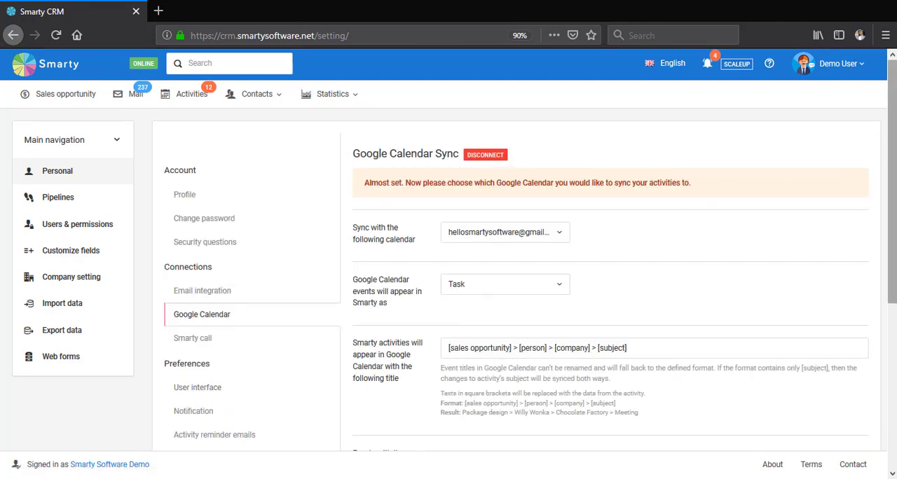
pyautogui.scroll(-1, 892, 182)
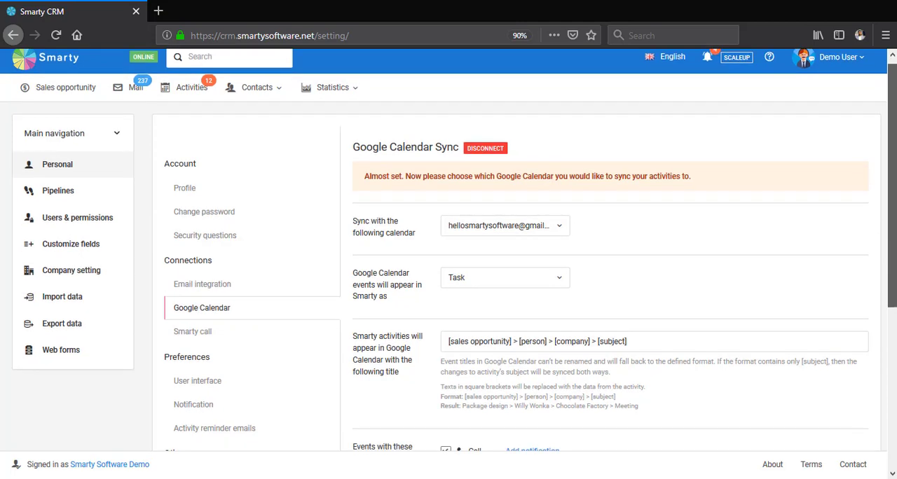
pyautogui.scroll(-1, 895, 150)
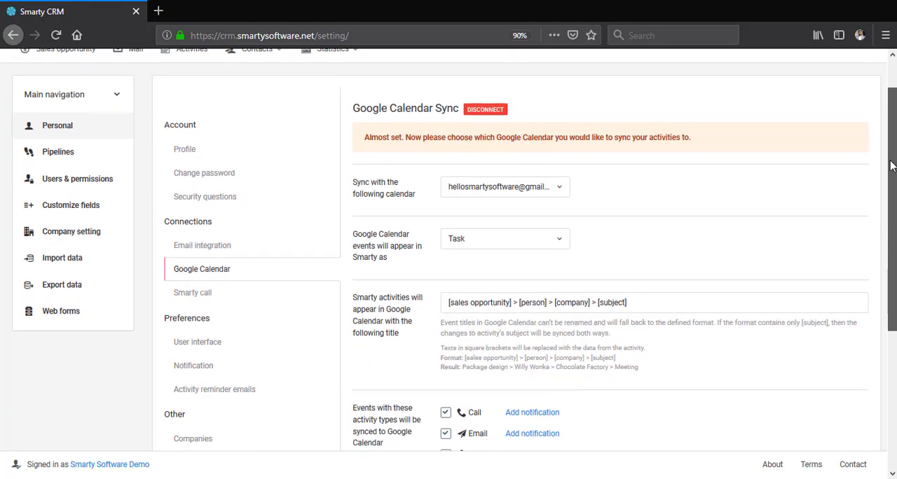
pyautogui.moveTo(894, 150); pyautogui.dragTo(886, 226)
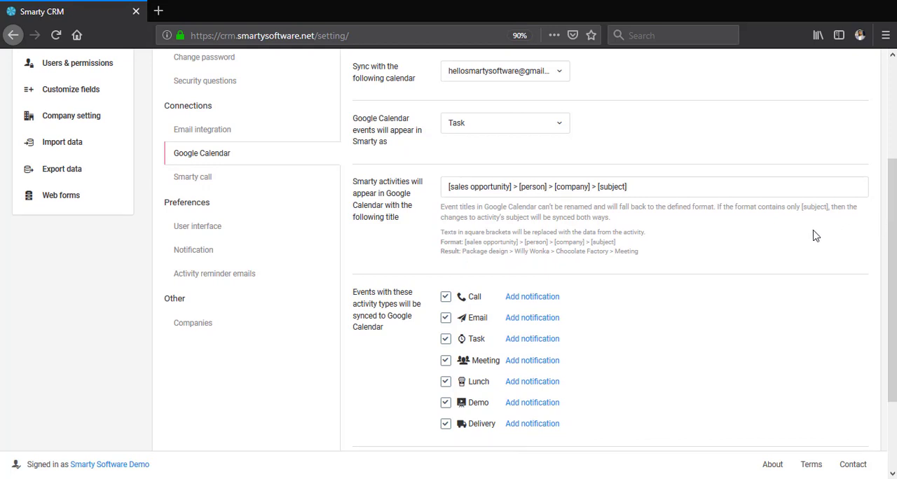
pyautogui.moveTo(893, 203); pyautogui.dragTo(894, 263)
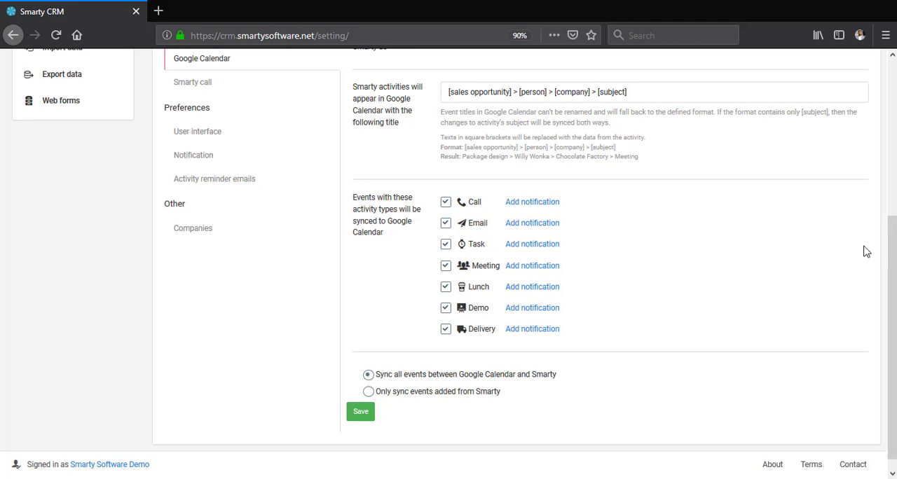
pyautogui.scroll(4, 864, 252)
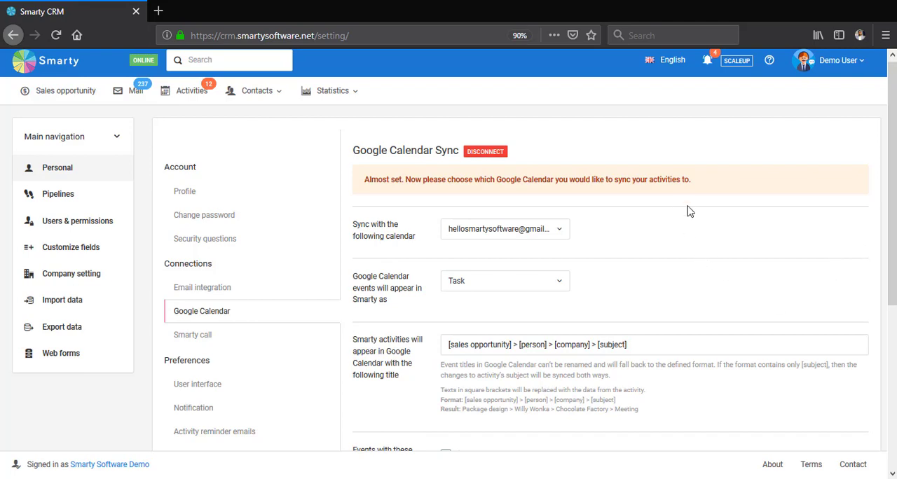
pyautogui.scroll(-5, 683, 224)
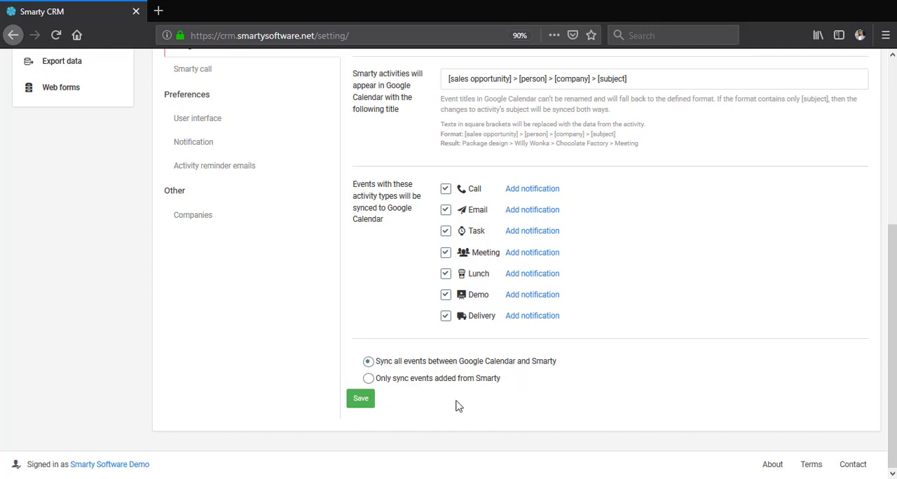
pyautogui.scroll(5, 643, 351)
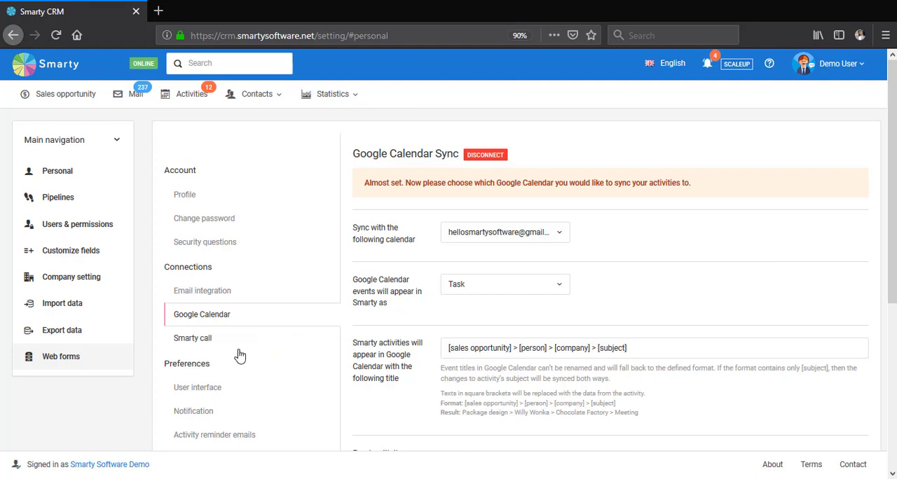
# - Look through the Smarty call settings, checking verified caller IDs, the country choices for buying a number, and the owned phone numbers
pyautogui.click(203, 349)
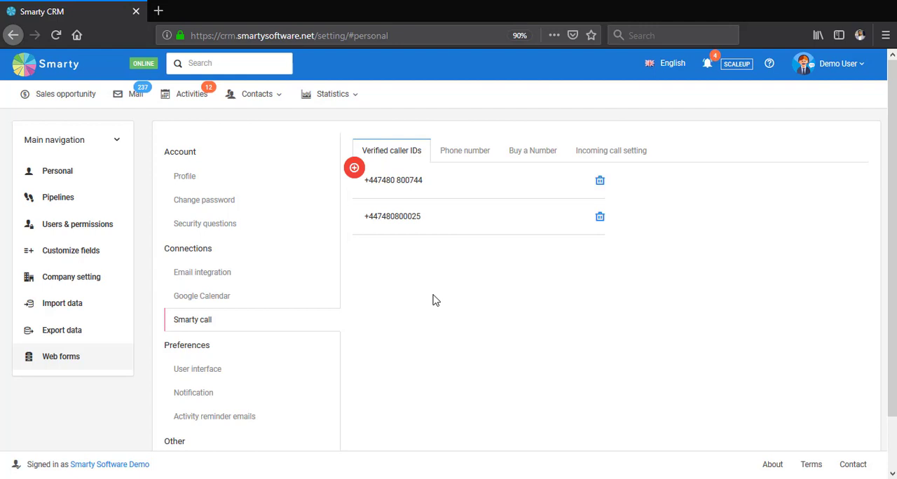
pyautogui.click(521, 160)
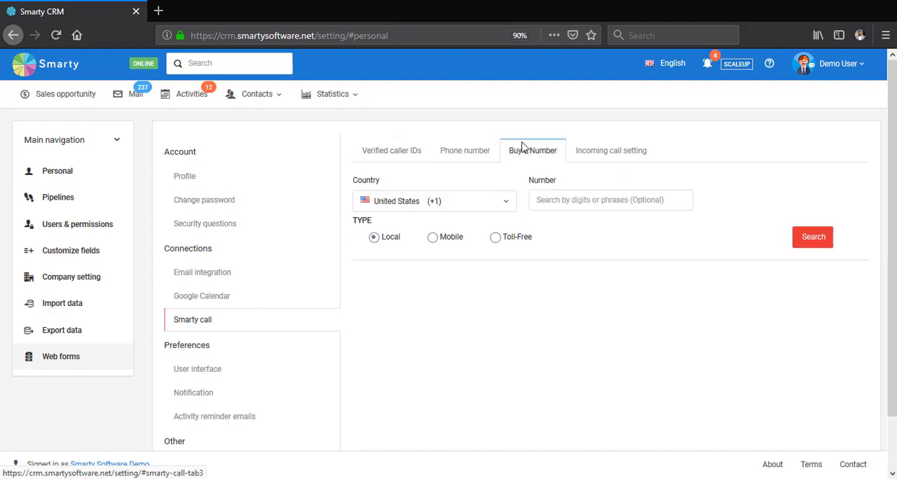
pyautogui.click(503, 202)
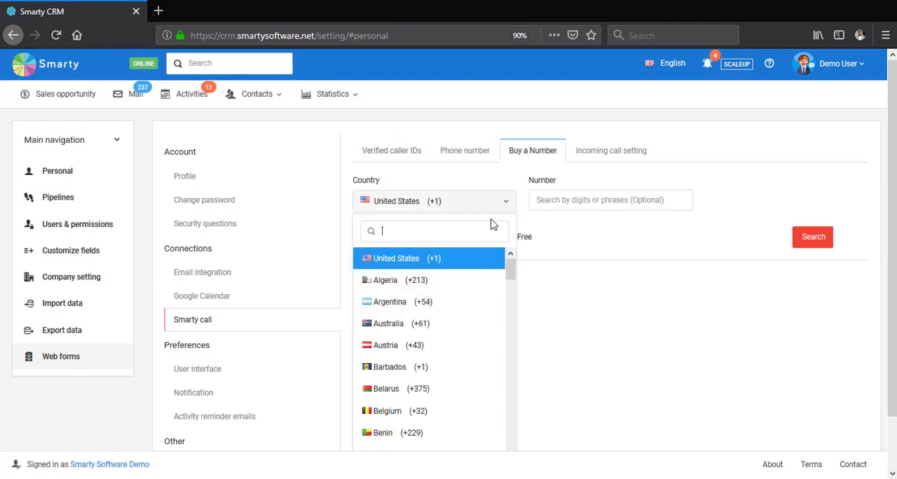
pyautogui.click(509, 206)
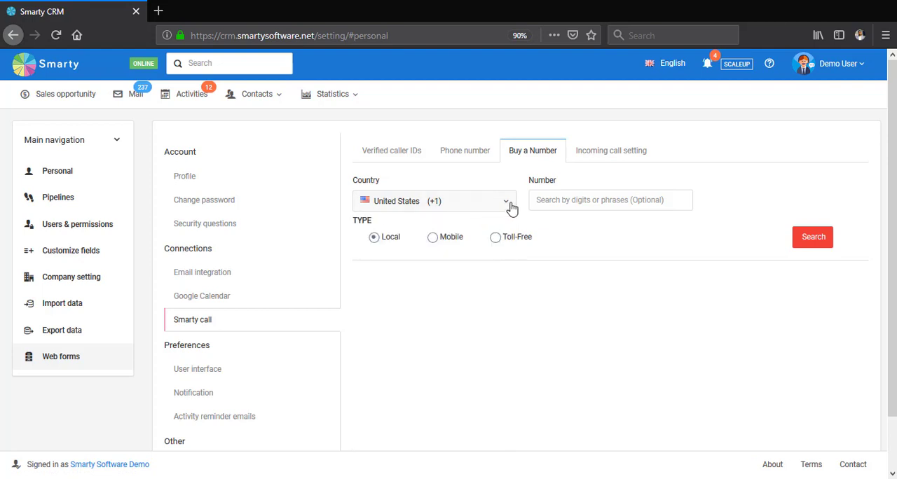
pyautogui.click(575, 198)
pyautogui.click(478, 155)
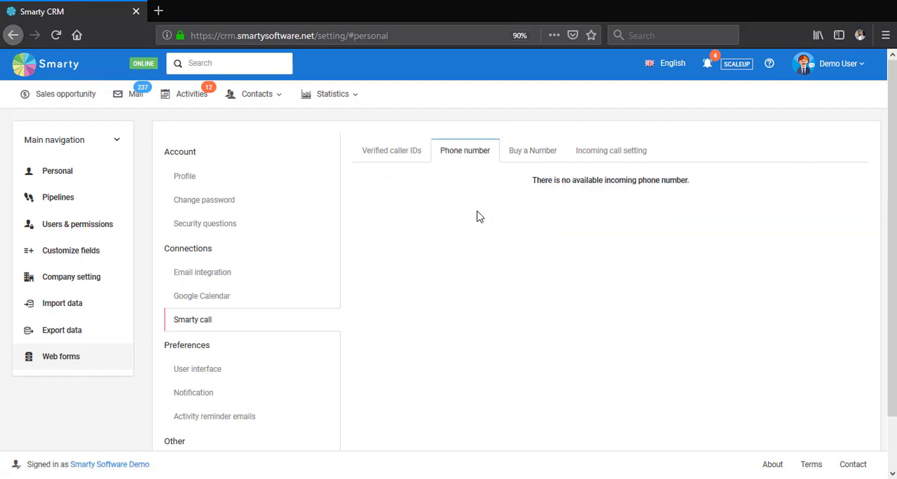
# - Review the incoming call settings: responsiveness hours, answering machine message, call recording, forwarding and ringtone options
pyautogui.click(596, 164)
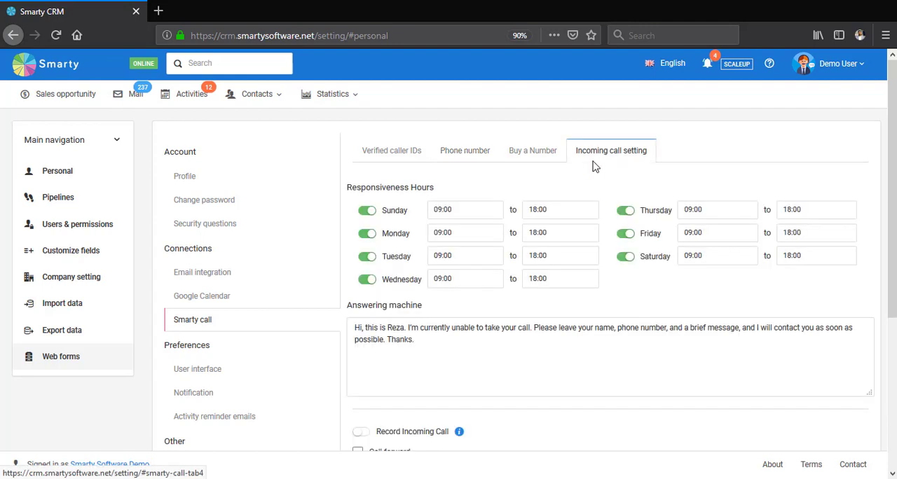
pyautogui.scroll(-2, 601, 212)
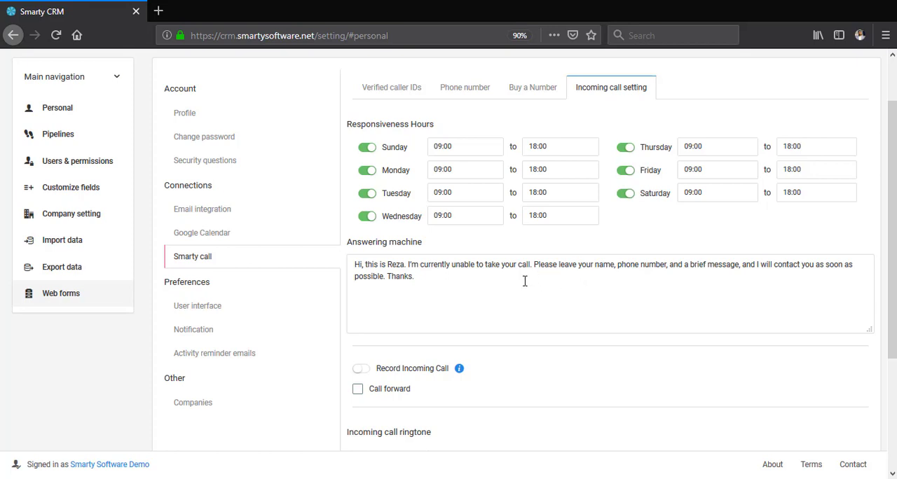
pyautogui.click(460, 290)
pyautogui.scroll(-1, 430, 277)
pyautogui.scroll(-2, 428, 293)
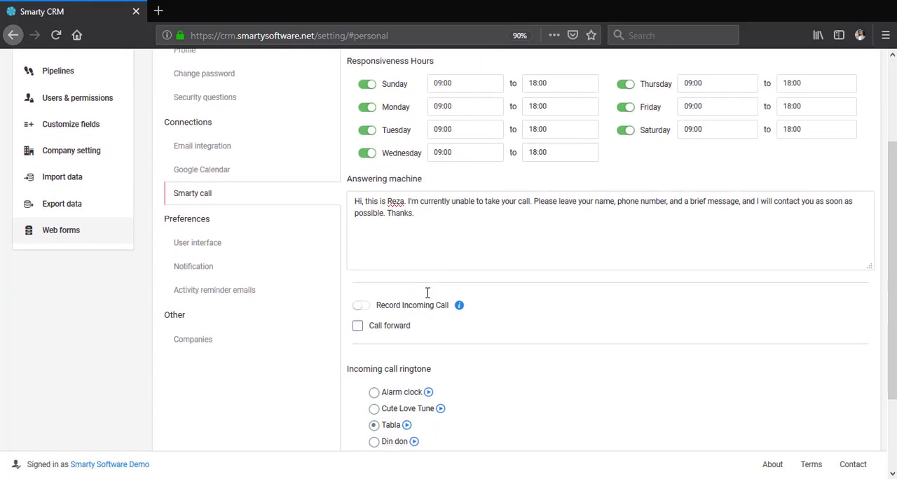
pyautogui.scroll(-2, 537, 284)
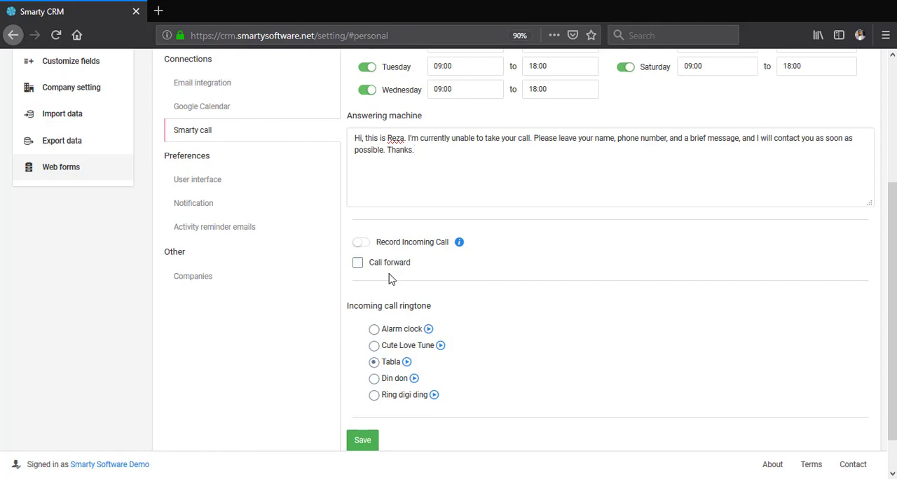
# - Enable call forwarding to view its phone number field and switch it off again without saving
pyautogui.click(391, 273)
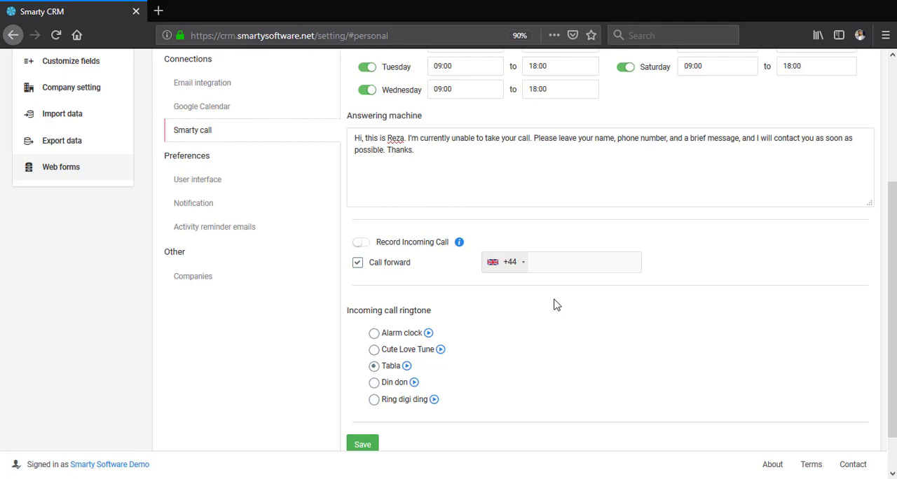
pyautogui.scroll(-1, 525, 308)
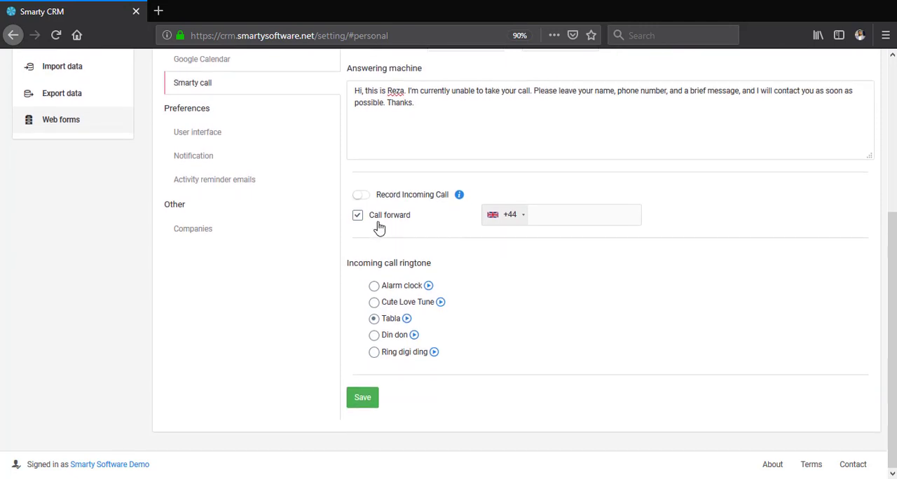
pyautogui.click(375, 223)
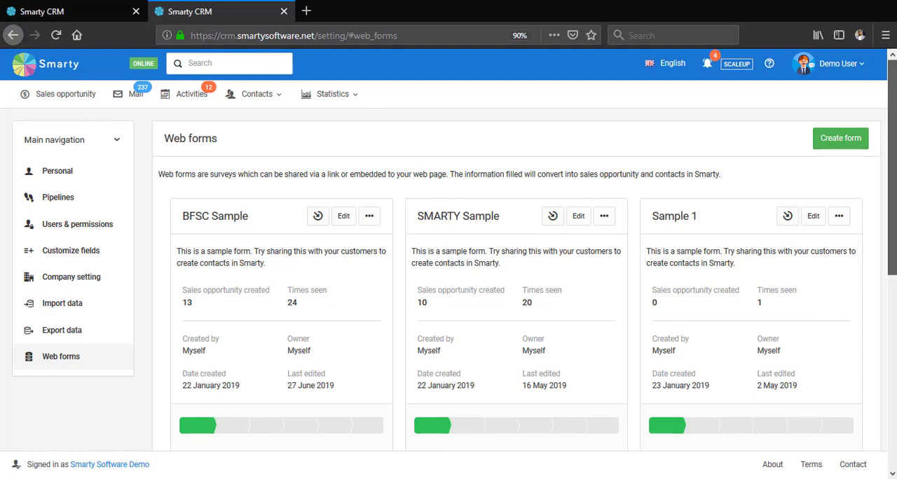
# - Look over the existing web forms and create a new form named "Demo webform"
pyautogui.scroll(-5, 448, 280)
pyautogui.scroll(3, 448, 280)
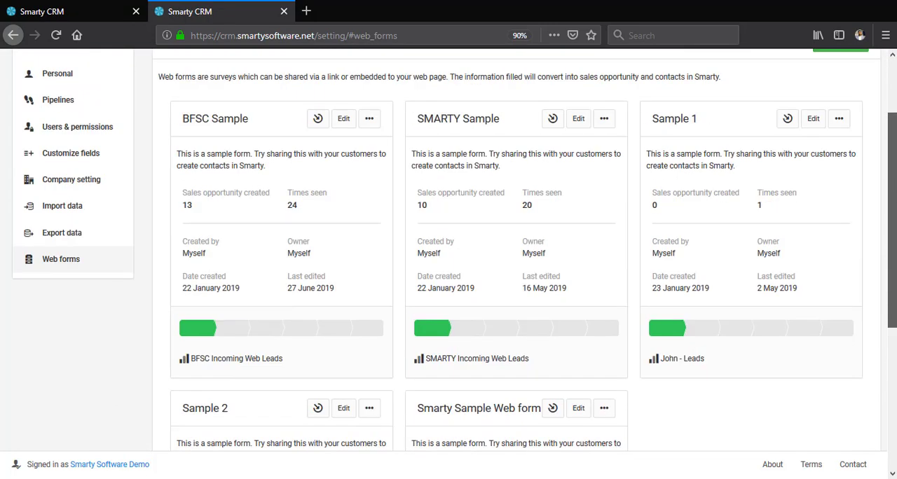
pyautogui.scroll(3, 883, 150)
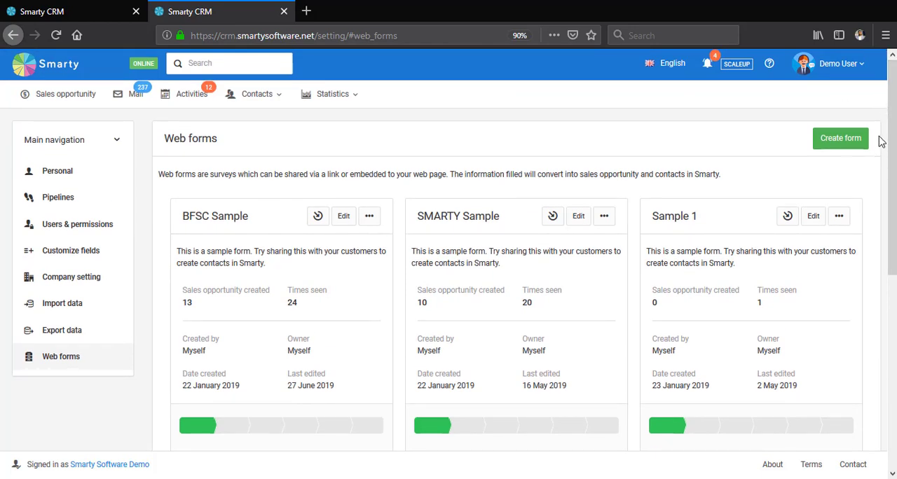
pyautogui.click(851, 146)
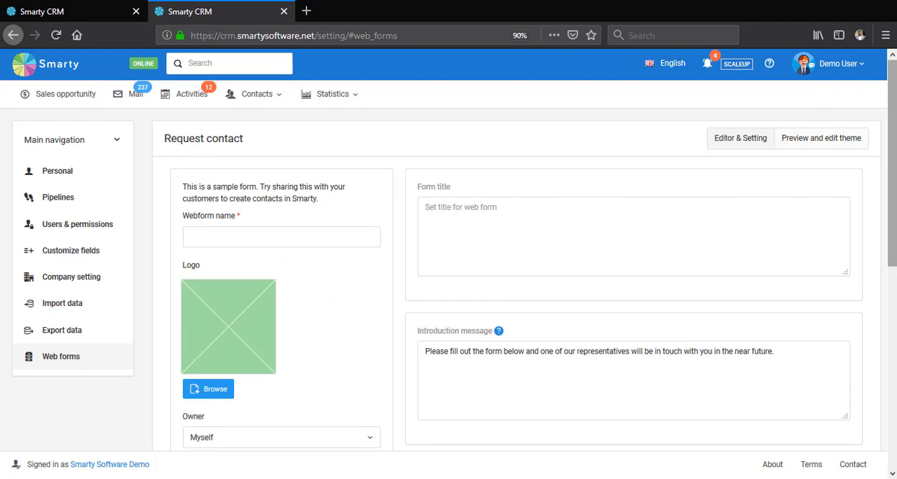
pyautogui.moveTo(894, 159); pyautogui.dragTo(894, 172)
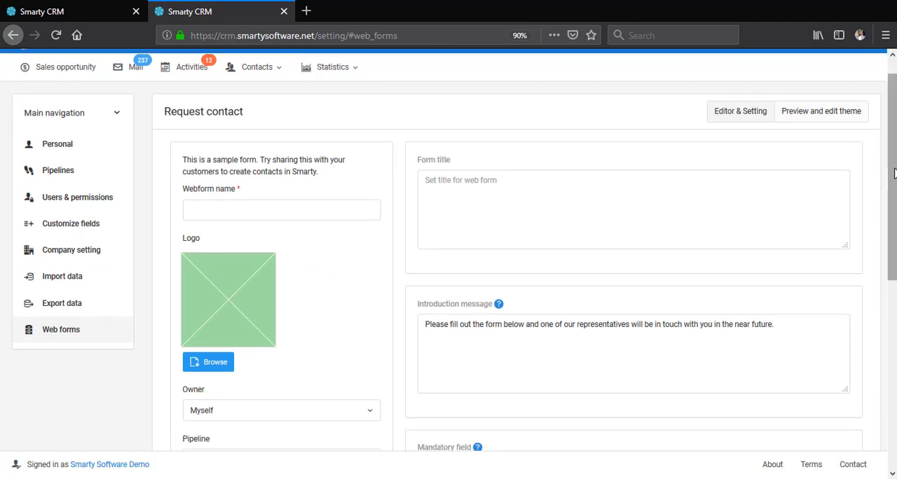
pyautogui.click(325, 205)
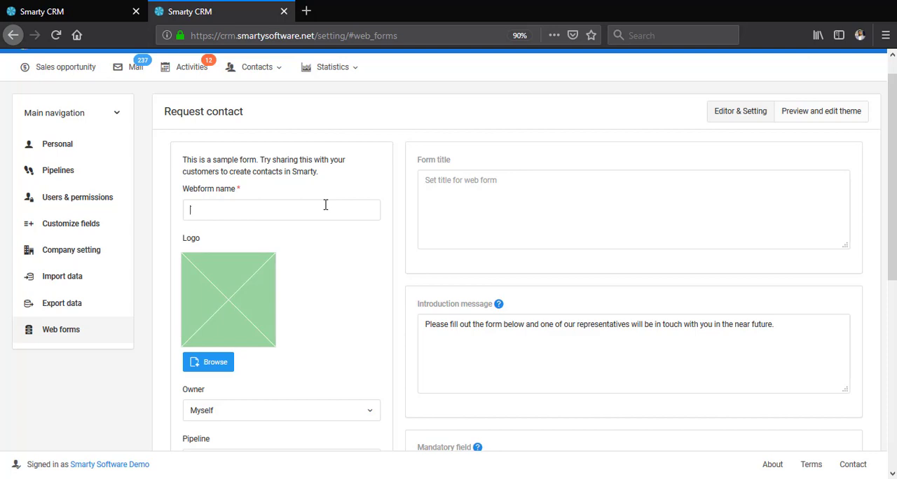
pyautogui.write('Demo webform')
# - Upload smaty.png as the web form's logo
pyautogui.scroll(-3, 307, 219)
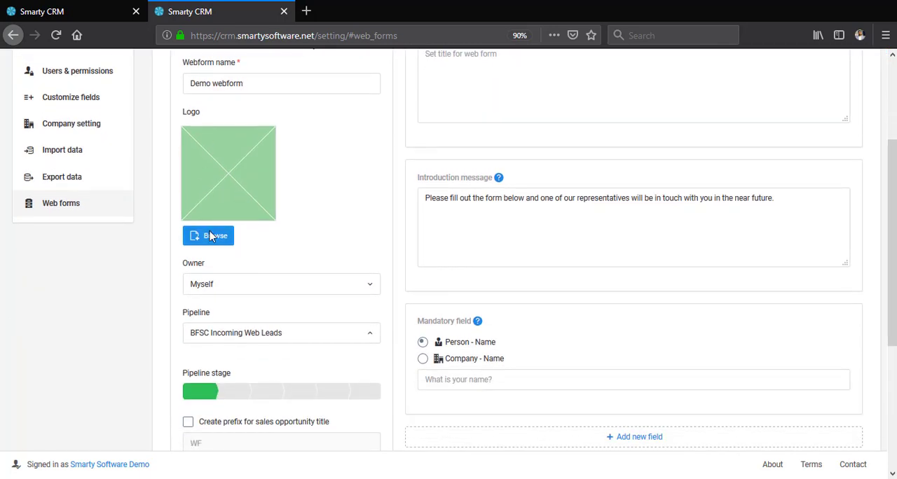
pyautogui.click(210, 237)
pyautogui.click(401, 241)
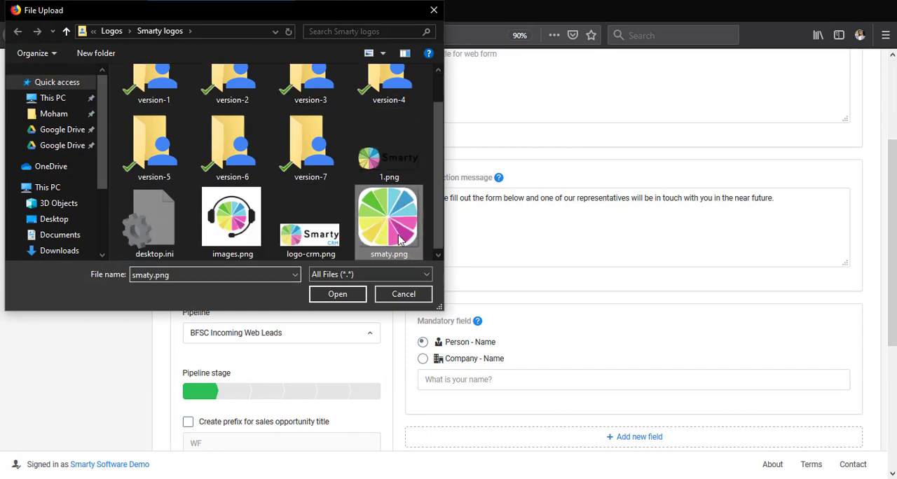
pyautogui.doubleClick(401, 241)
# - Review the form's owner, pipeline, stage, opportunity prefix, email notification and download-after-submit settings
pyautogui.scroll(-2, 388, 220)
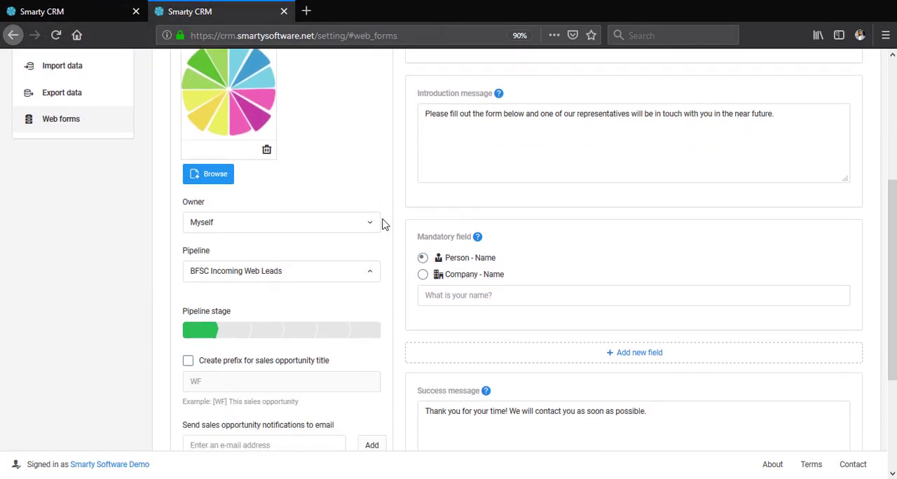
pyautogui.scroll(-1, 383, 224)
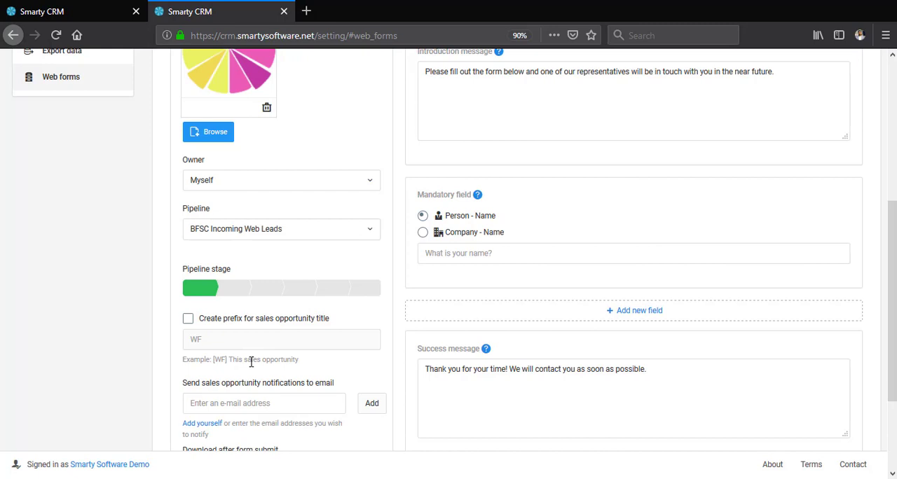
pyautogui.scroll(-2, 218, 337)
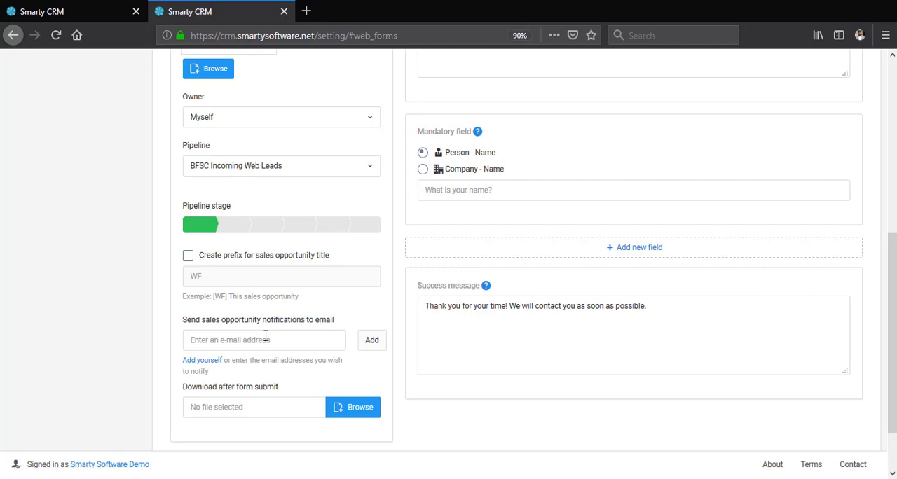
pyautogui.scroll(-2, 247, 395)
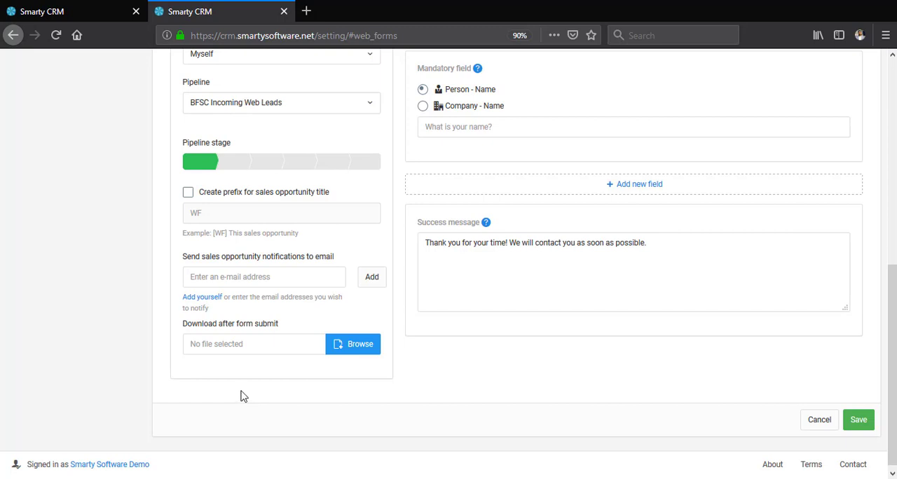
pyautogui.scroll(5, 314, 379)
pyautogui.scroll(4, 395, 303)
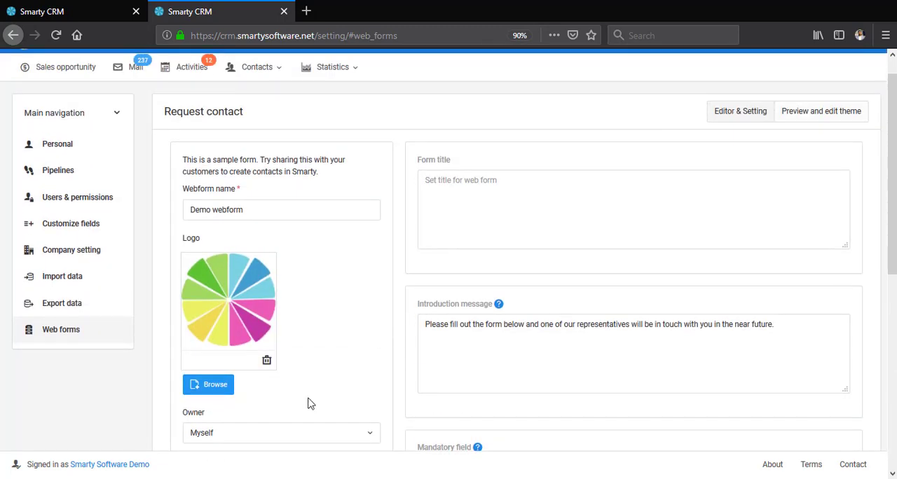
# - Enter "Demo webform title" as the form title
pyautogui.click(468, 196)
pyautogui.write('Demo webform title')
# - Add a new form field that asks for the person's Phone
pyautogui.scroll(-2, 481, 152)
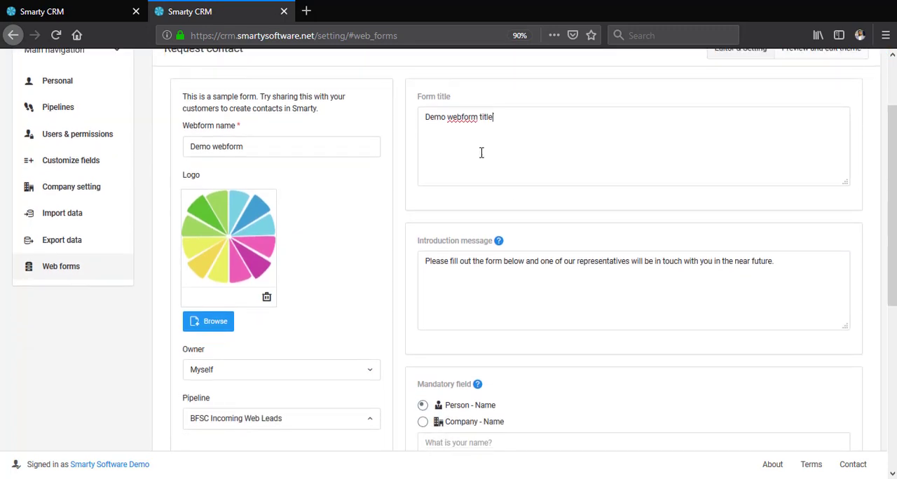
pyautogui.scroll(-4, 512, 243)
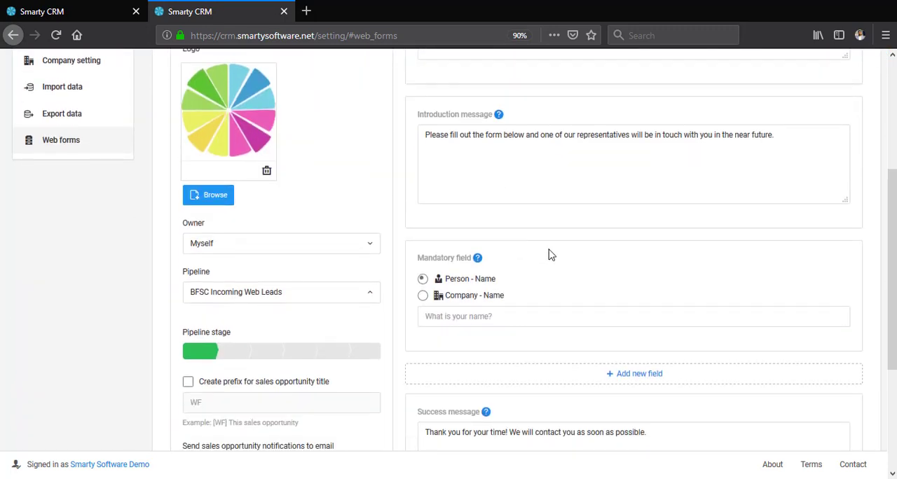
pyautogui.scroll(-2, 551, 263)
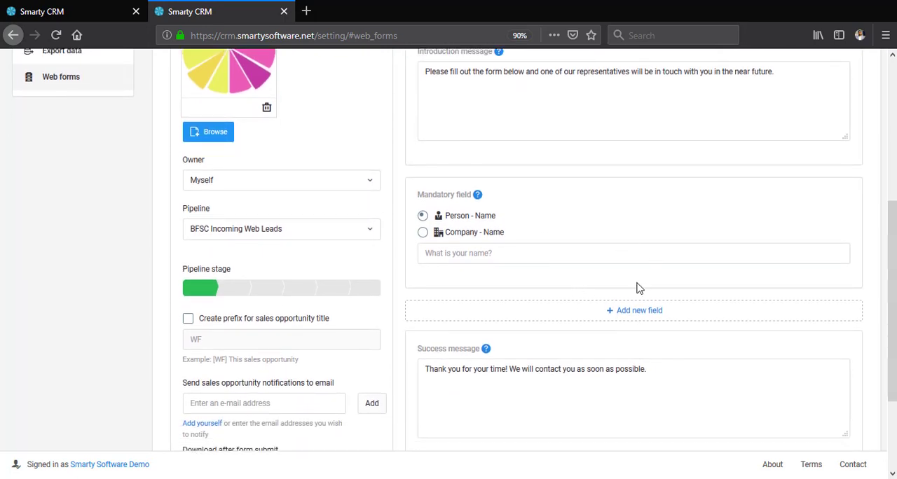
pyautogui.scroll(-2, 553, 248)
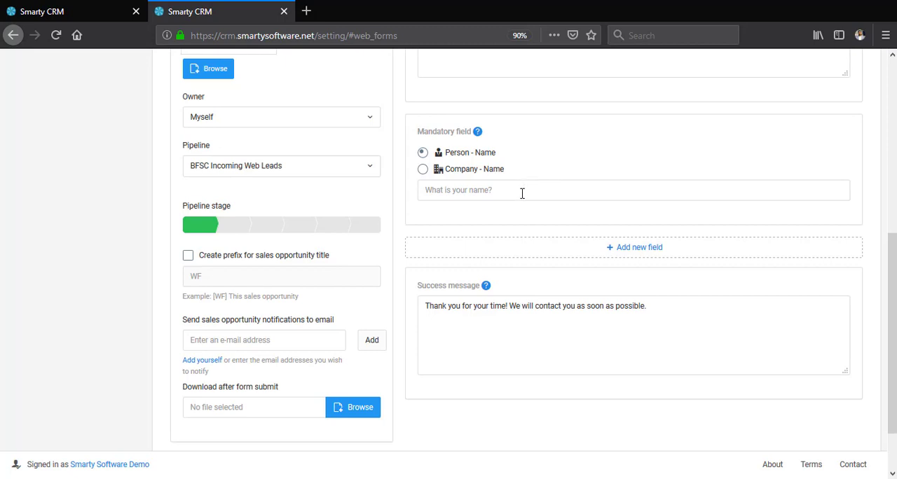
pyautogui.click(635, 252)
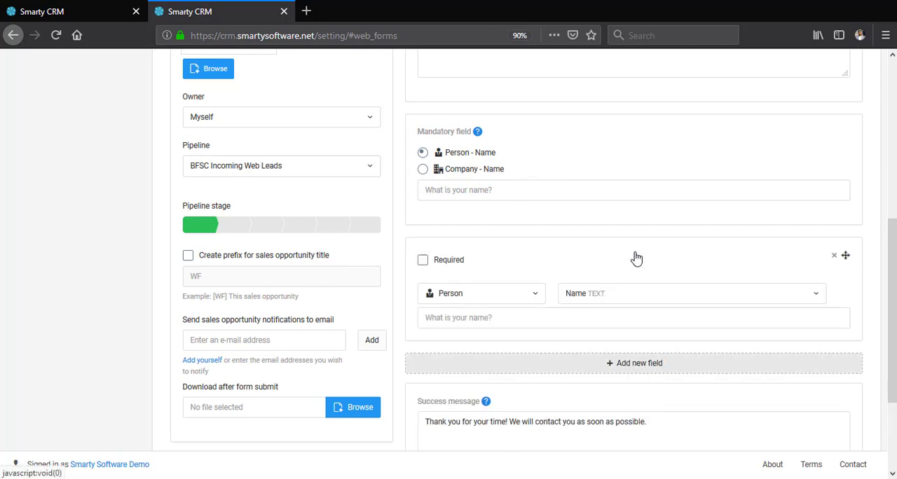
pyautogui.click(601, 295)
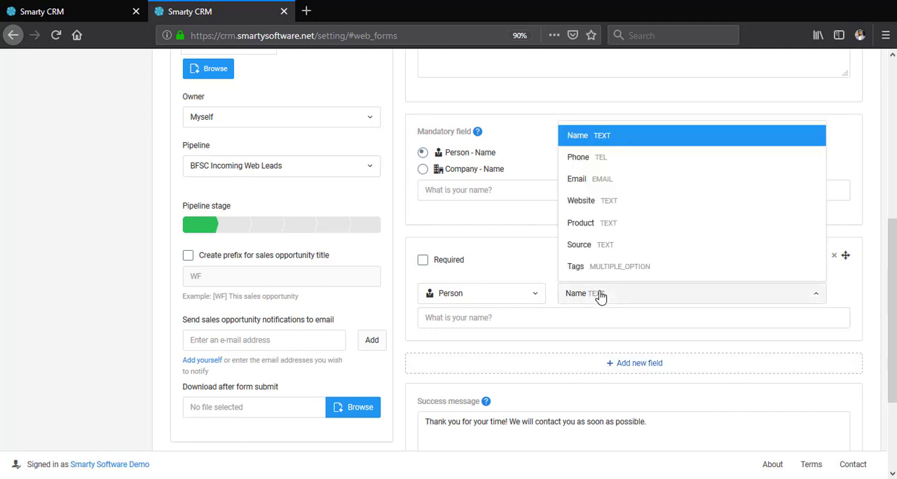
pyautogui.click(613, 161)
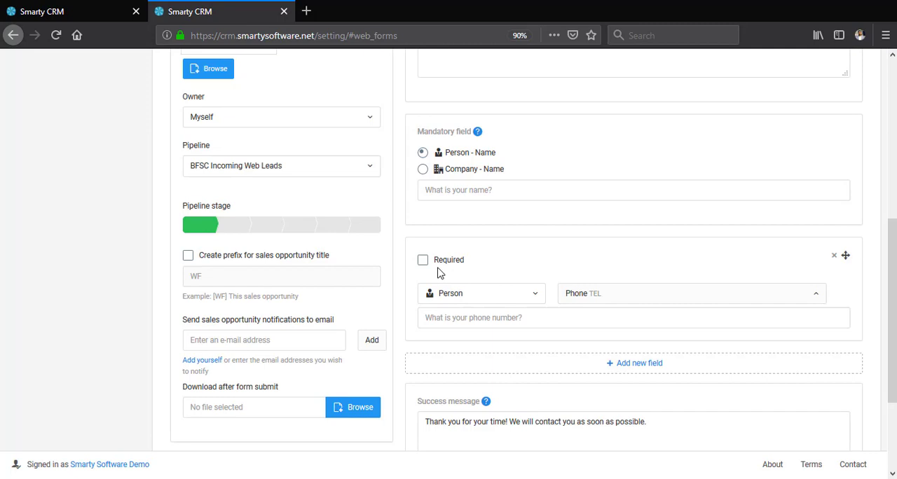
# - Add another form field for the person's Email and make it required
pyautogui.scroll(-1, 797, 254)
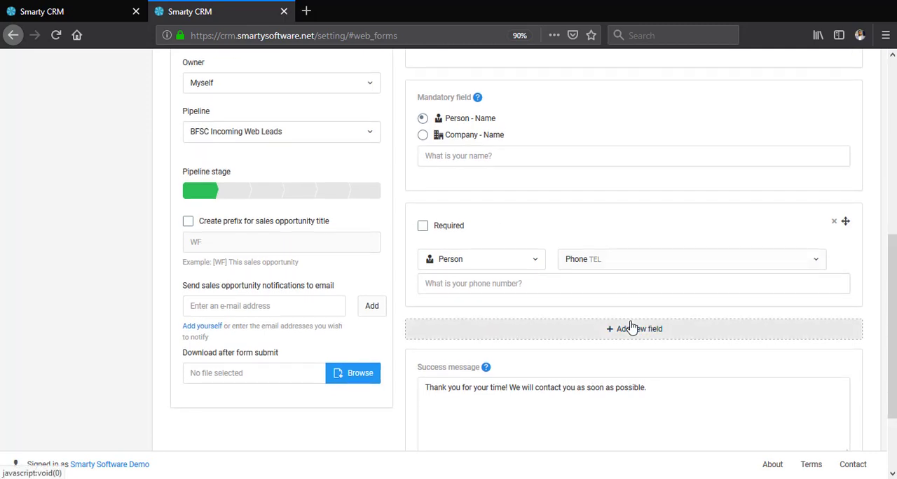
pyautogui.click(631, 326)
pyautogui.scroll(-2, 691, 314)
pyautogui.click(645, 310)
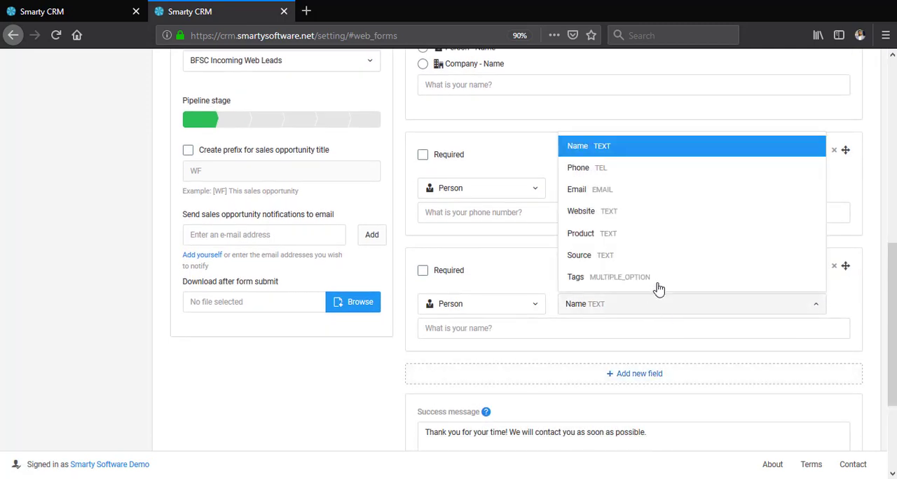
pyautogui.click(621, 197)
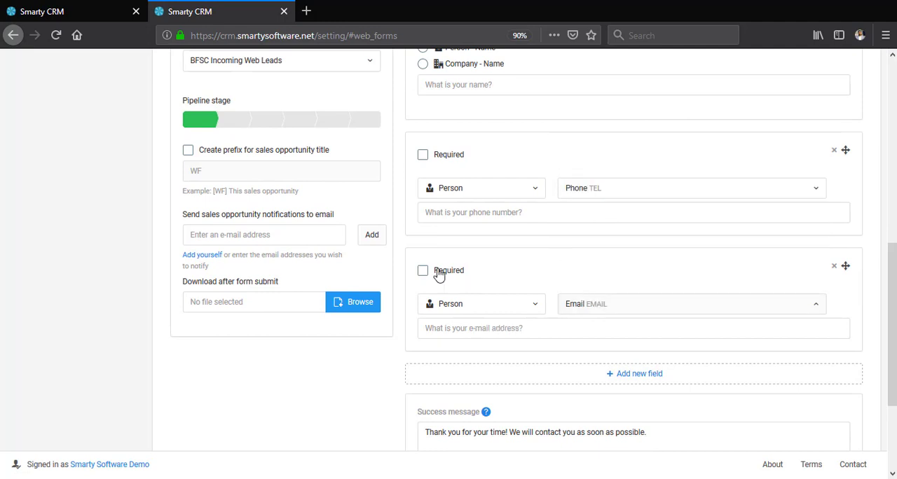
pyautogui.click(438, 275)
# - Switch to the form's theme preview and change the page background color to blue
pyautogui.scroll(-2, 576, 229)
pyautogui.scroll(-1, 576, 228)
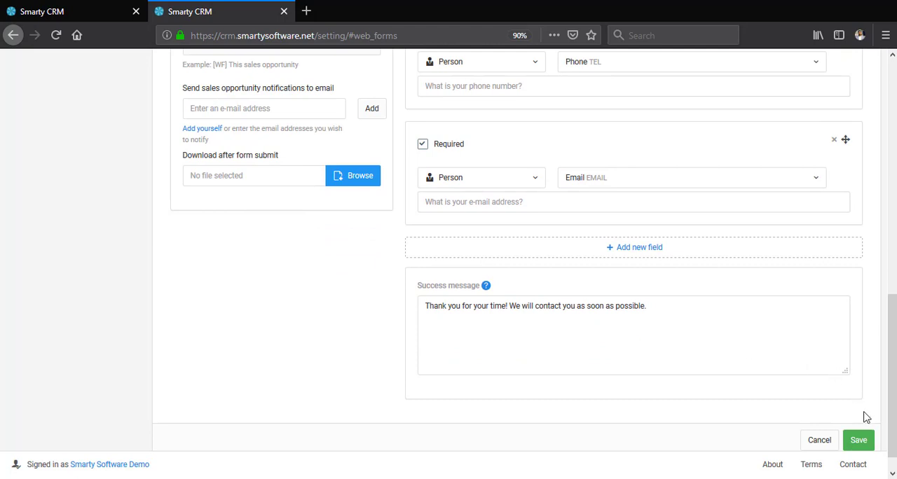
pyautogui.scroll(2, 892, 358)
pyautogui.scroll(10, 892, 358)
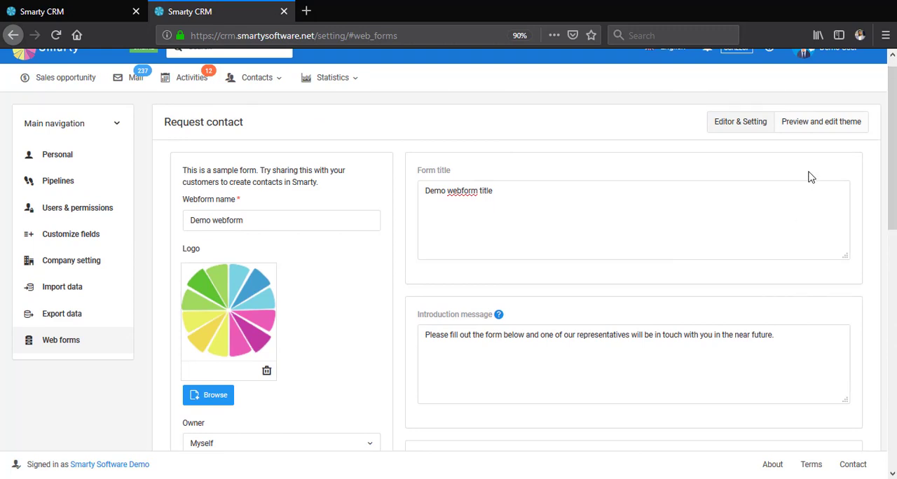
pyautogui.click(825, 133)
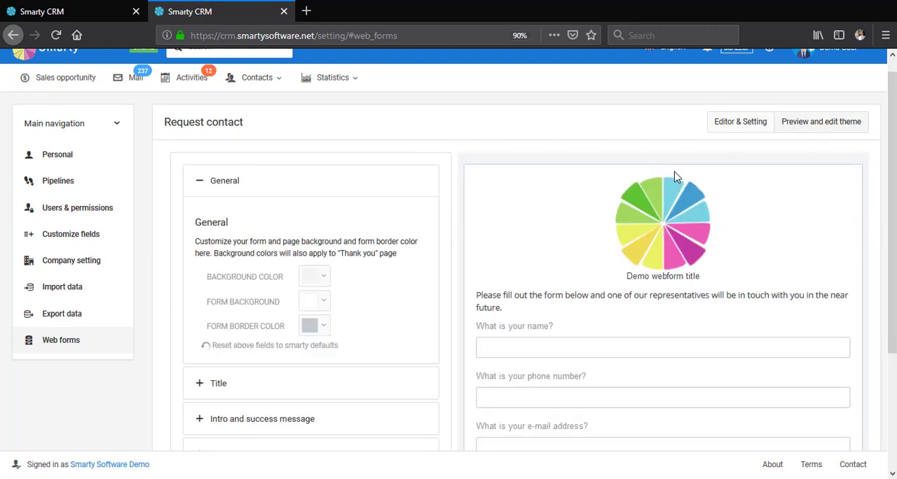
pyautogui.scroll(-1, 741, 177)
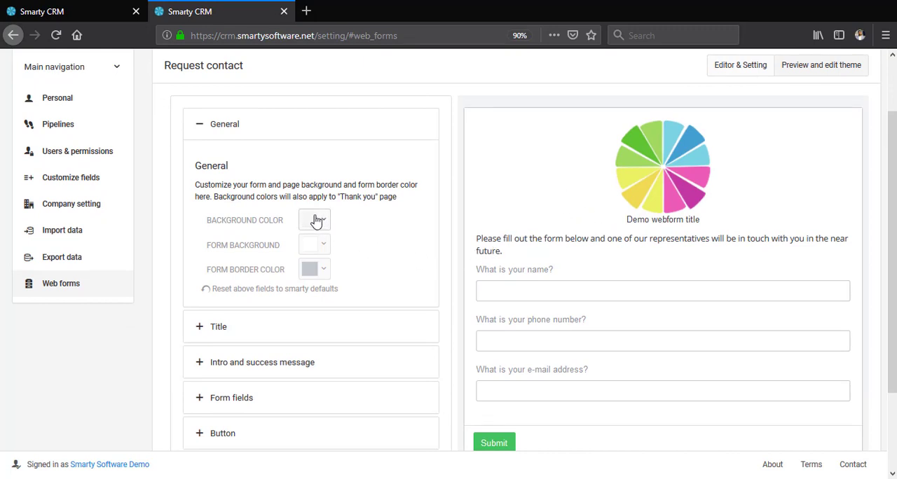
pyautogui.click(323, 221)
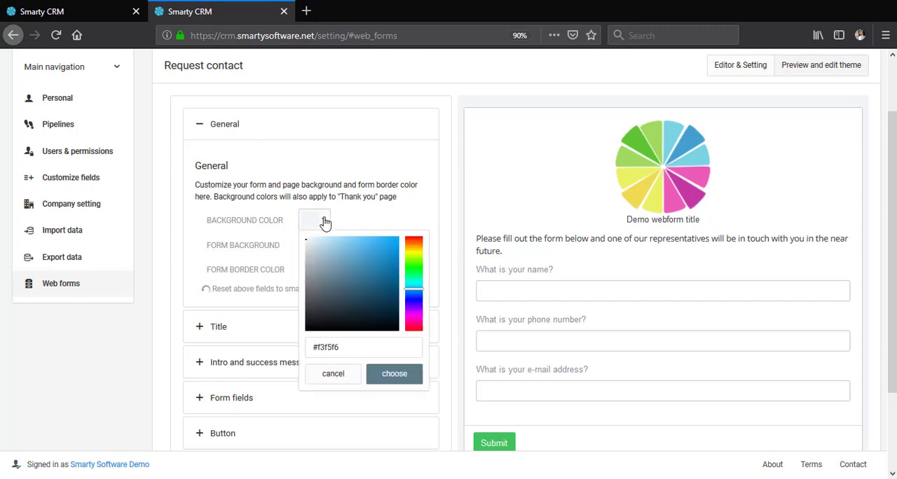
pyautogui.moveTo(354, 276); pyautogui.dragTo(377, 262)
pyautogui.click(396, 373)
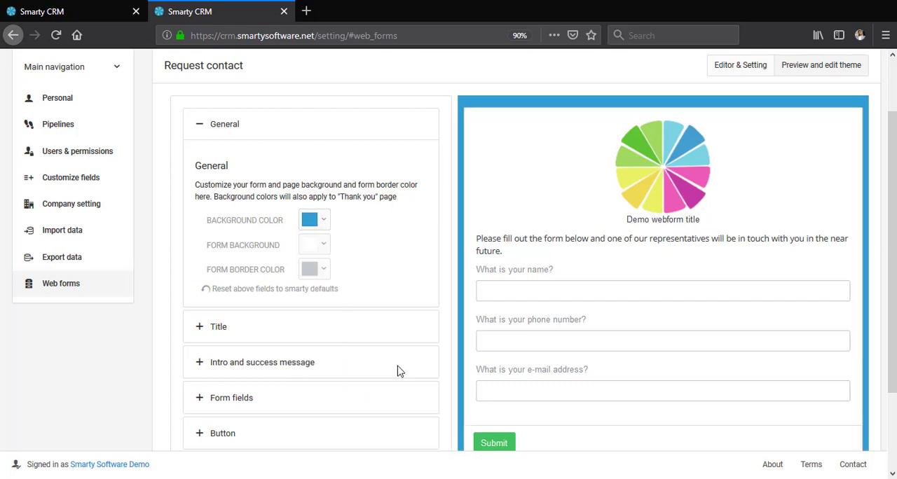
# - Change the form background to a light pink
pyautogui.click(314, 247)
pyautogui.click(359, 279)
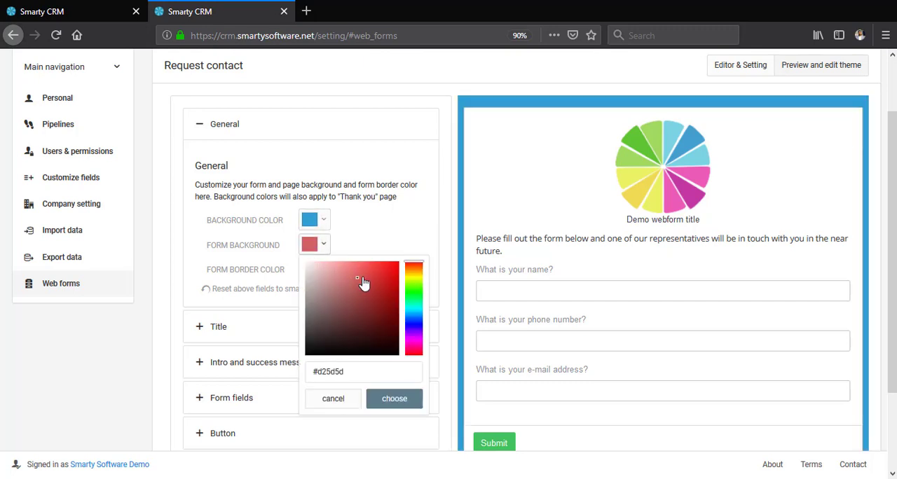
pyautogui.moveTo(363, 282); pyautogui.dragTo(315, 279)
pyautogui.click(378, 403)
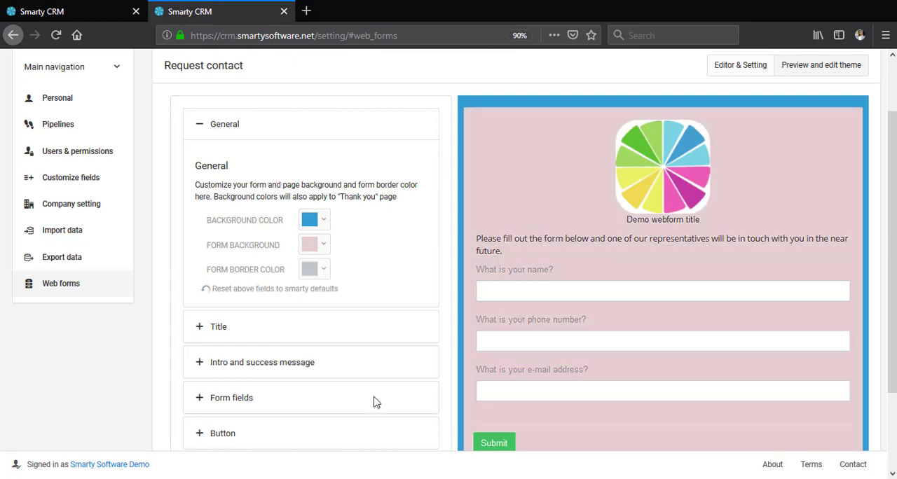
# - Set the submit button's background color to red (#ff0a00) and make the button full width
pyautogui.scroll(-2, 392, 238)
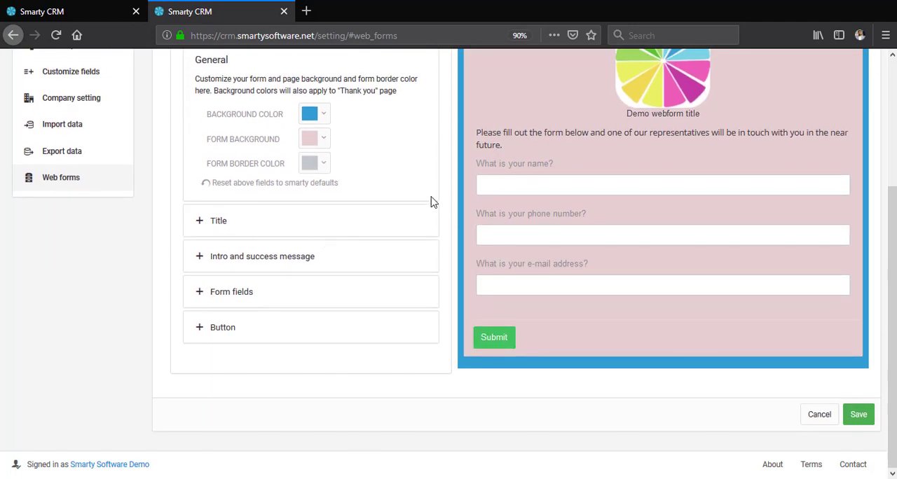
pyautogui.click(219, 224)
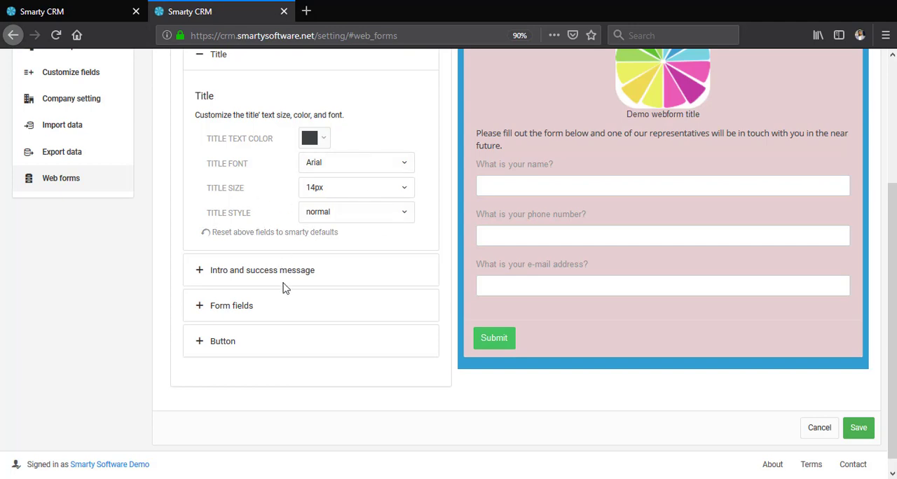
pyautogui.click(237, 343)
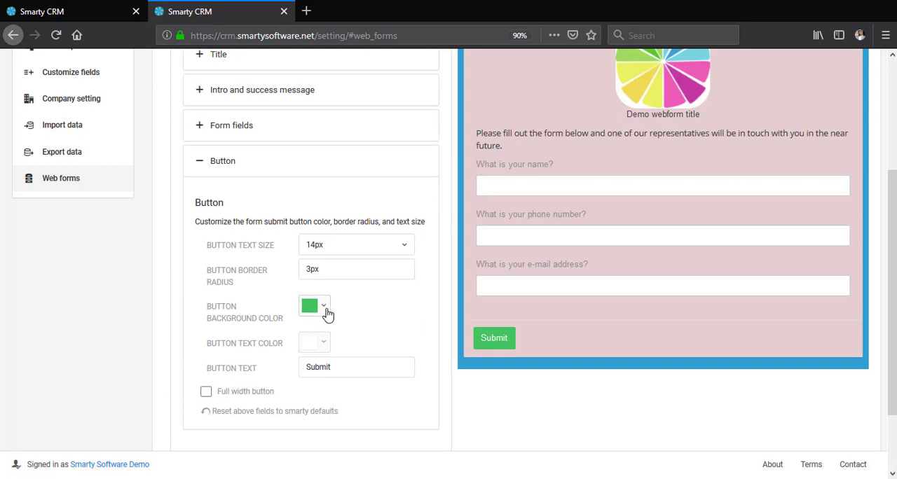
pyautogui.click(327, 316)
pyautogui.moveTo(413, 360); pyautogui.dragTo(414, 328)
pyautogui.moveTo(369, 344); pyautogui.dragTo(401, 324)
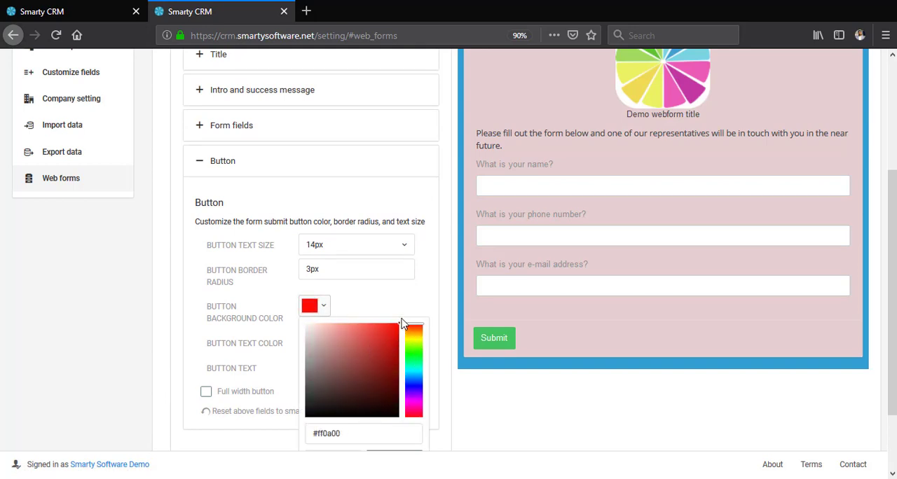
pyautogui.click(432, 299)
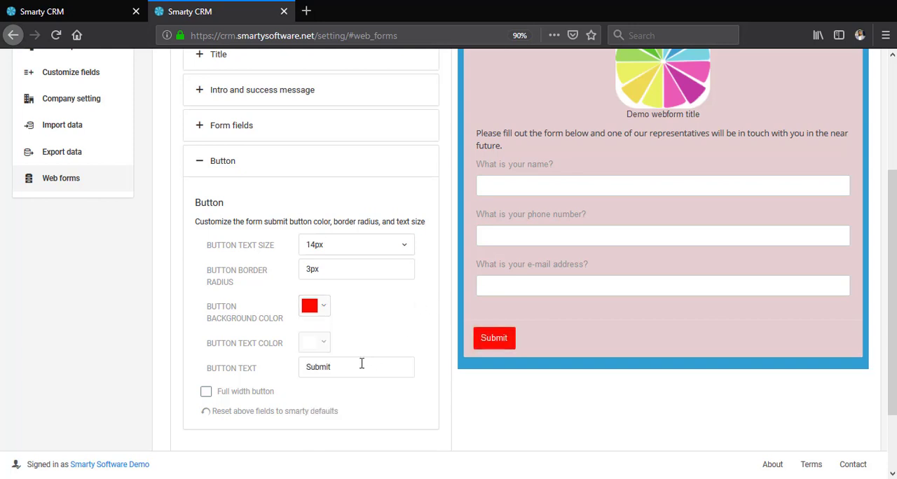
pyautogui.click(206, 393)
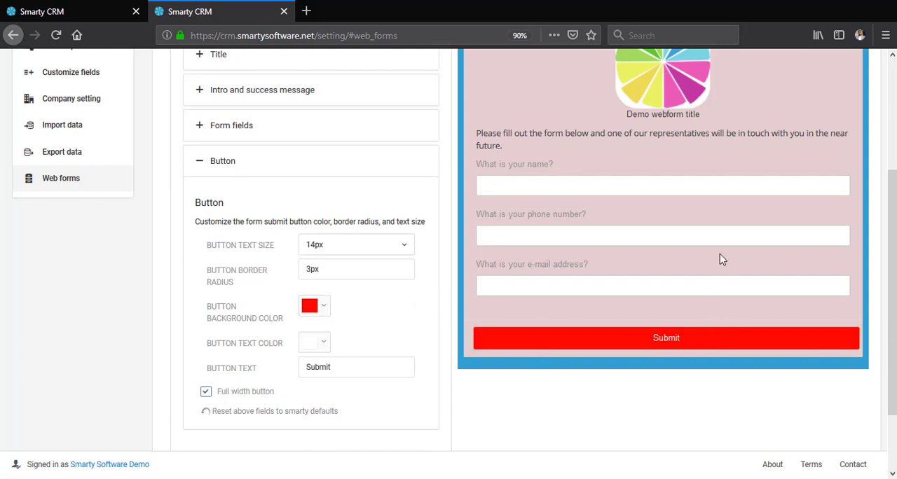
# - Check the themed form preview, save the form, and find its card among the web forms
pyautogui.scroll(3, 720, 255)
pyautogui.scroll(-5, 719, 250)
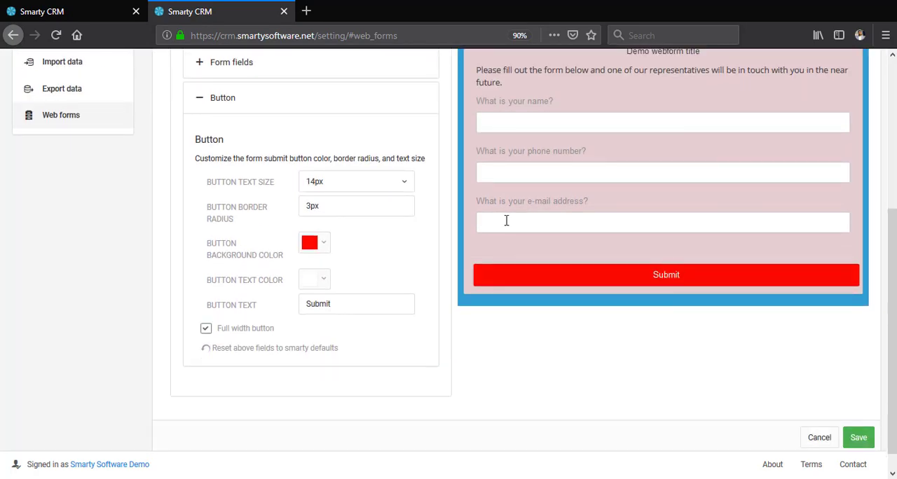
pyautogui.scroll(2, 620, 195)
pyautogui.scroll(4, 619, 196)
pyautogui.scroll(-5, 617, 210)
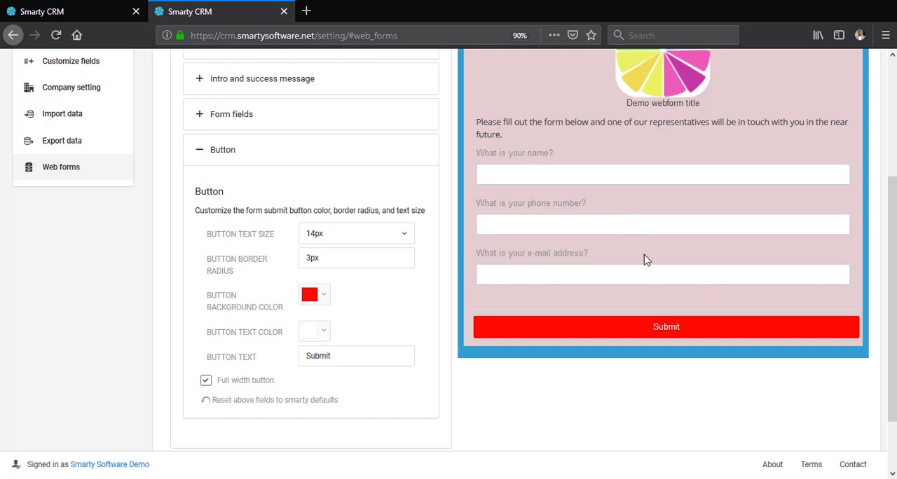
pyautogui.scroll(-2, 645, 259)
pyautogui.click(860, 416)
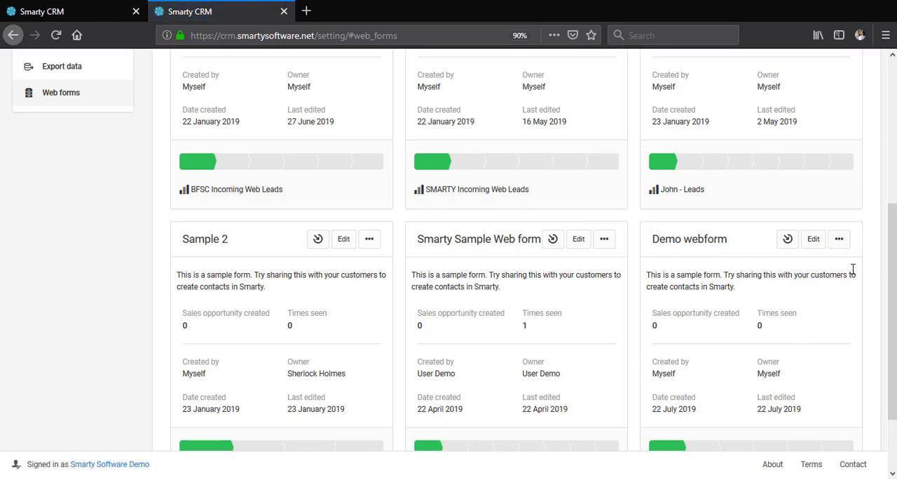
pyautogui.scroll(-1, 891, 295)
pyautogui.moveTo(892, 308); pyautogui.dragTo(892, 317)
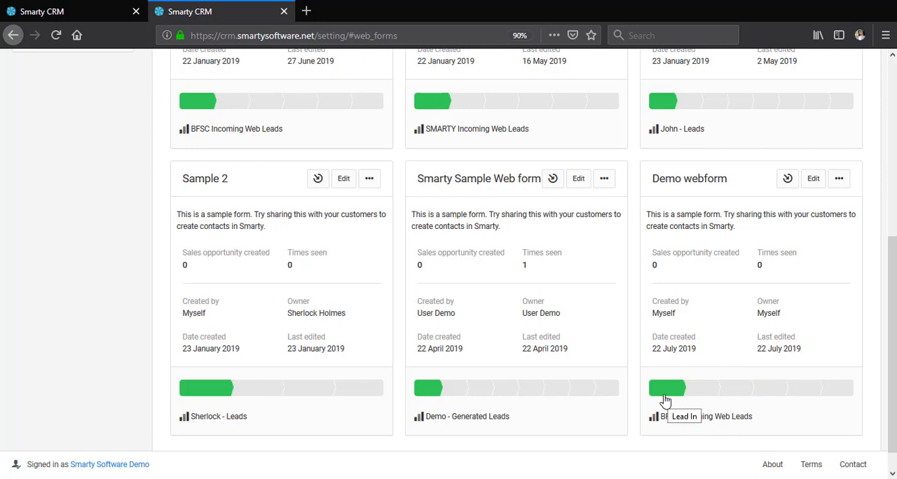
# - Show the Demo webform's sharing link and code snippet, and open the link in a new browser tab to view the live form
pyautogui.click(789, 180)
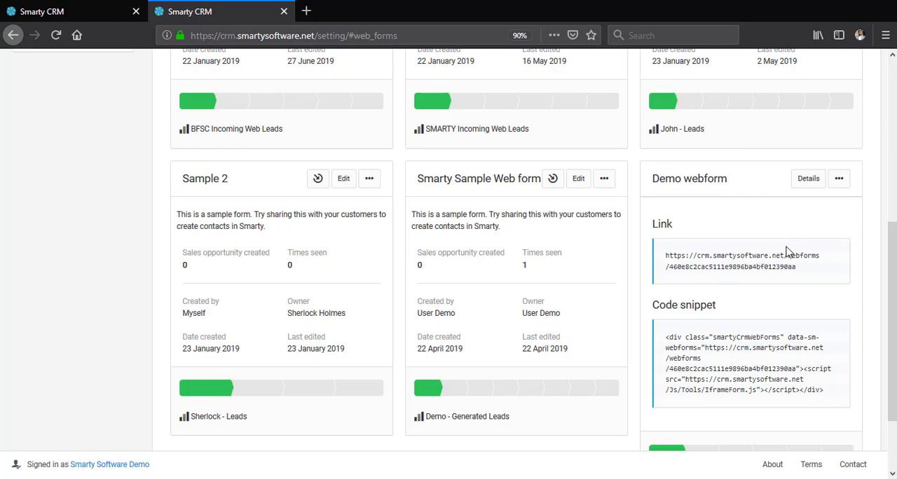
pyautogui.moveTo(806, 275); pyautogui.dragTo(686, 254)
pyautogui.rightClick(686, 254)
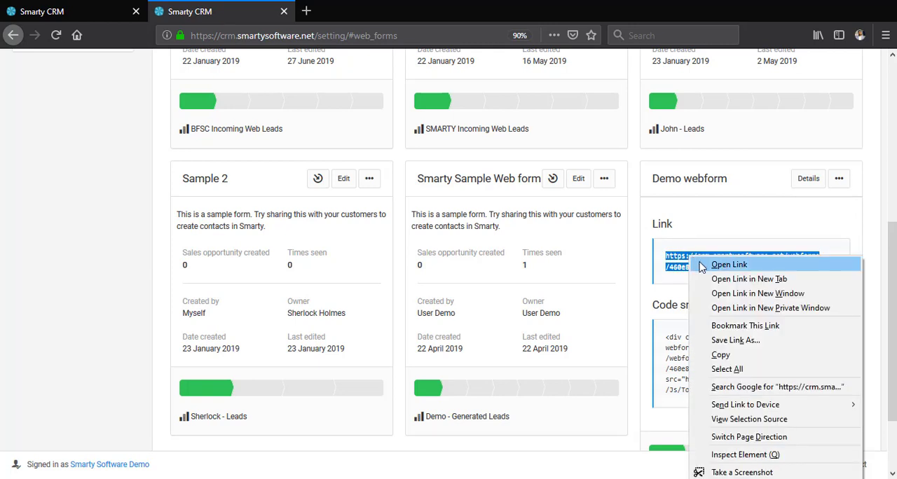
pyautogui.click(717, 278)
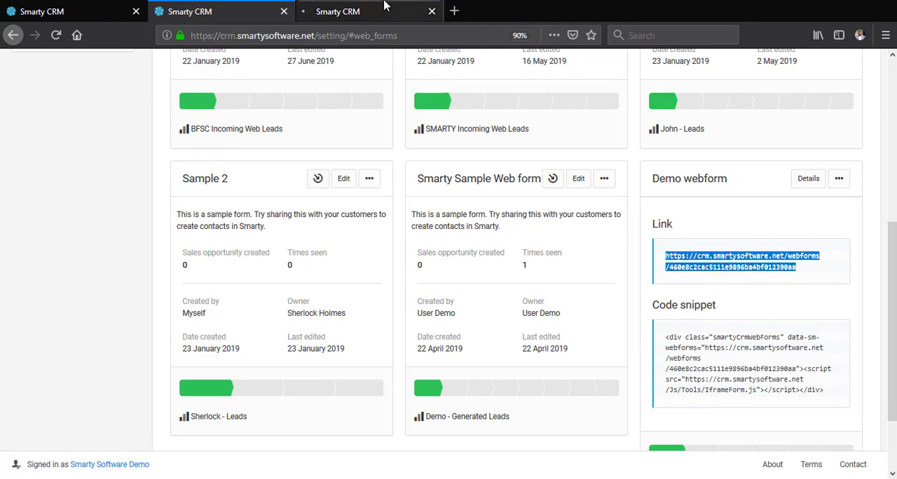
pyautogui.click(413, 11)
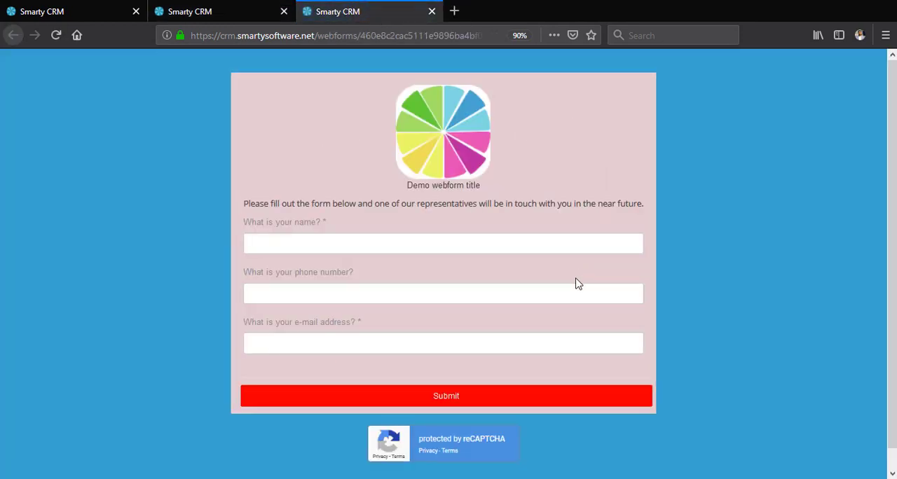
# - Go back to the web forms page, check the Demo webform's code snippet, and return its card to the details view
pyautogui.click(233, 6)
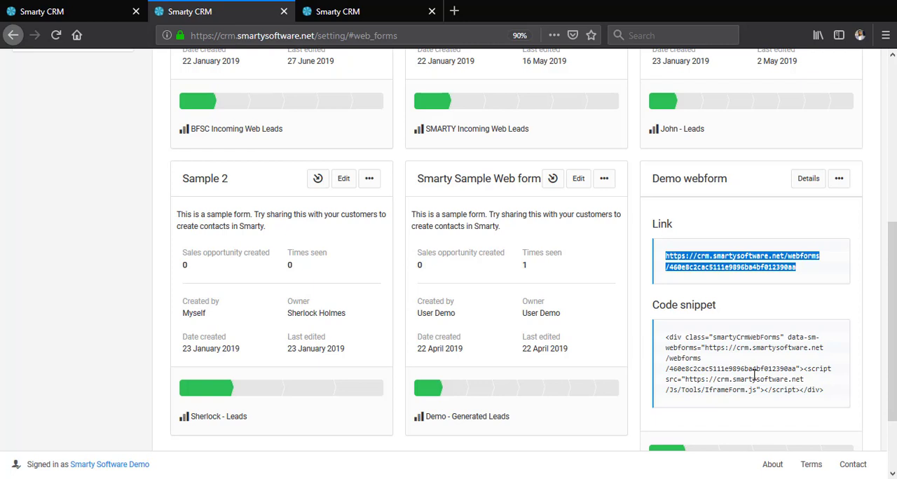
pyautogui.click(815, 278)
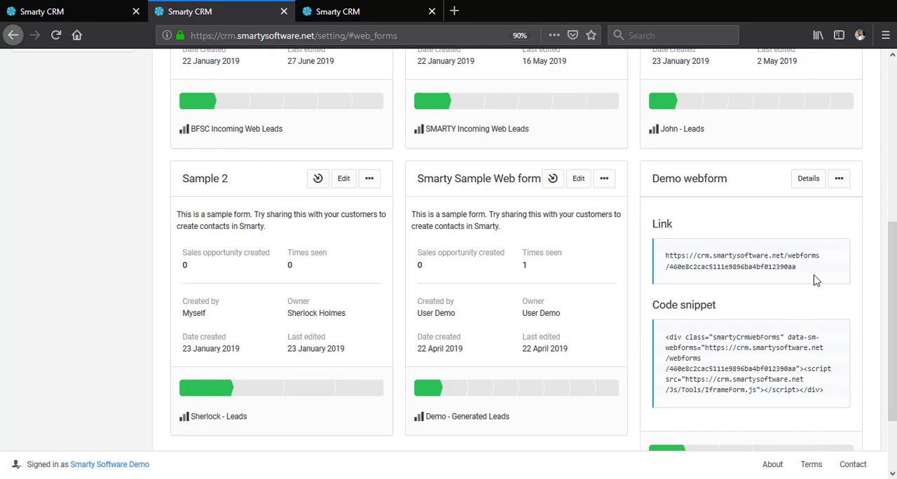
pyautogui.click(806, 180)
pyautogui.scroll(5, 796, 198)
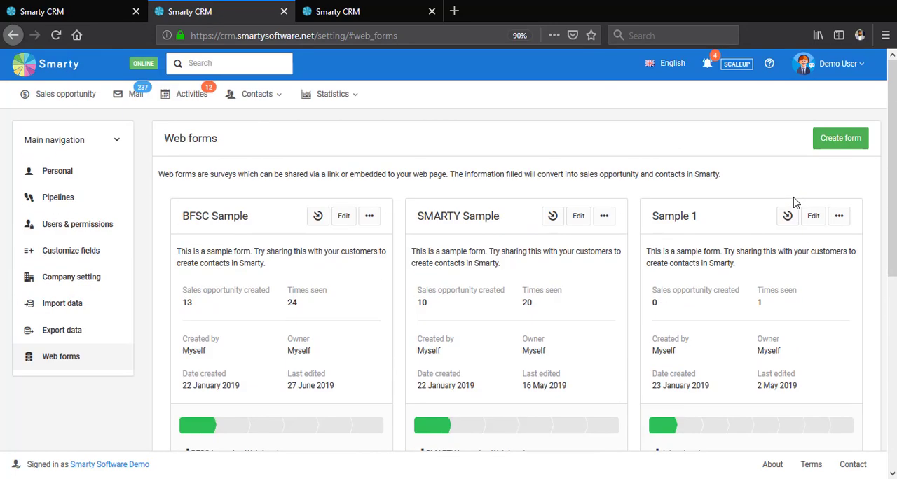